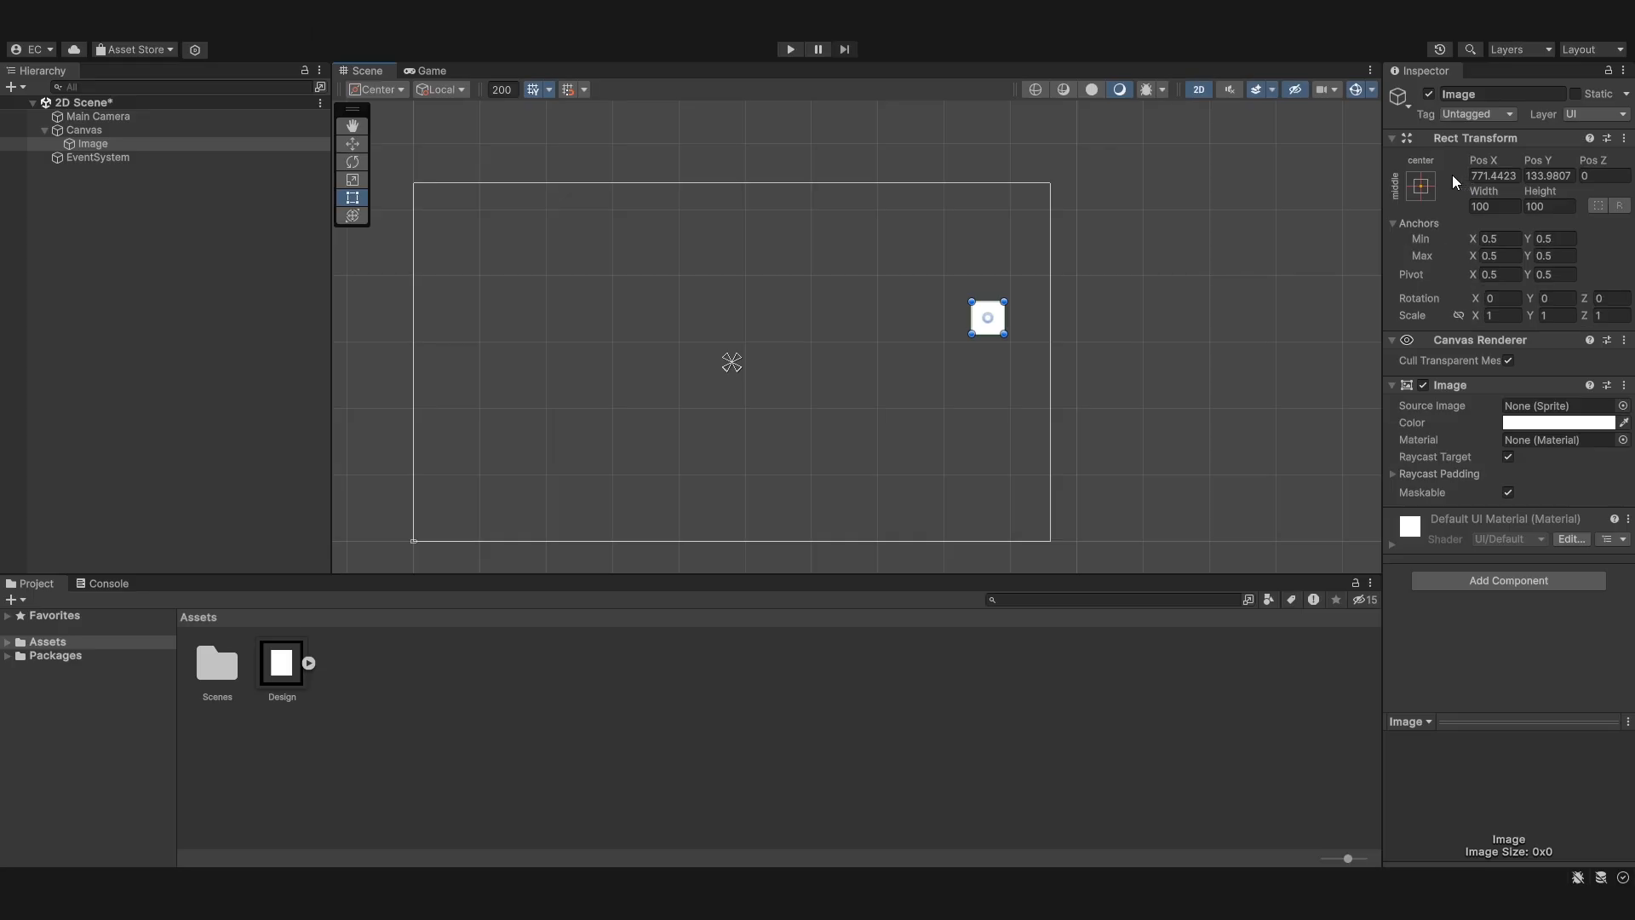
Move the Image object onto the center of the canvas.
{"action": "scroll", "coordinate": [1033, 314], "scroll_direction": "up", "scroll_amount": 3}
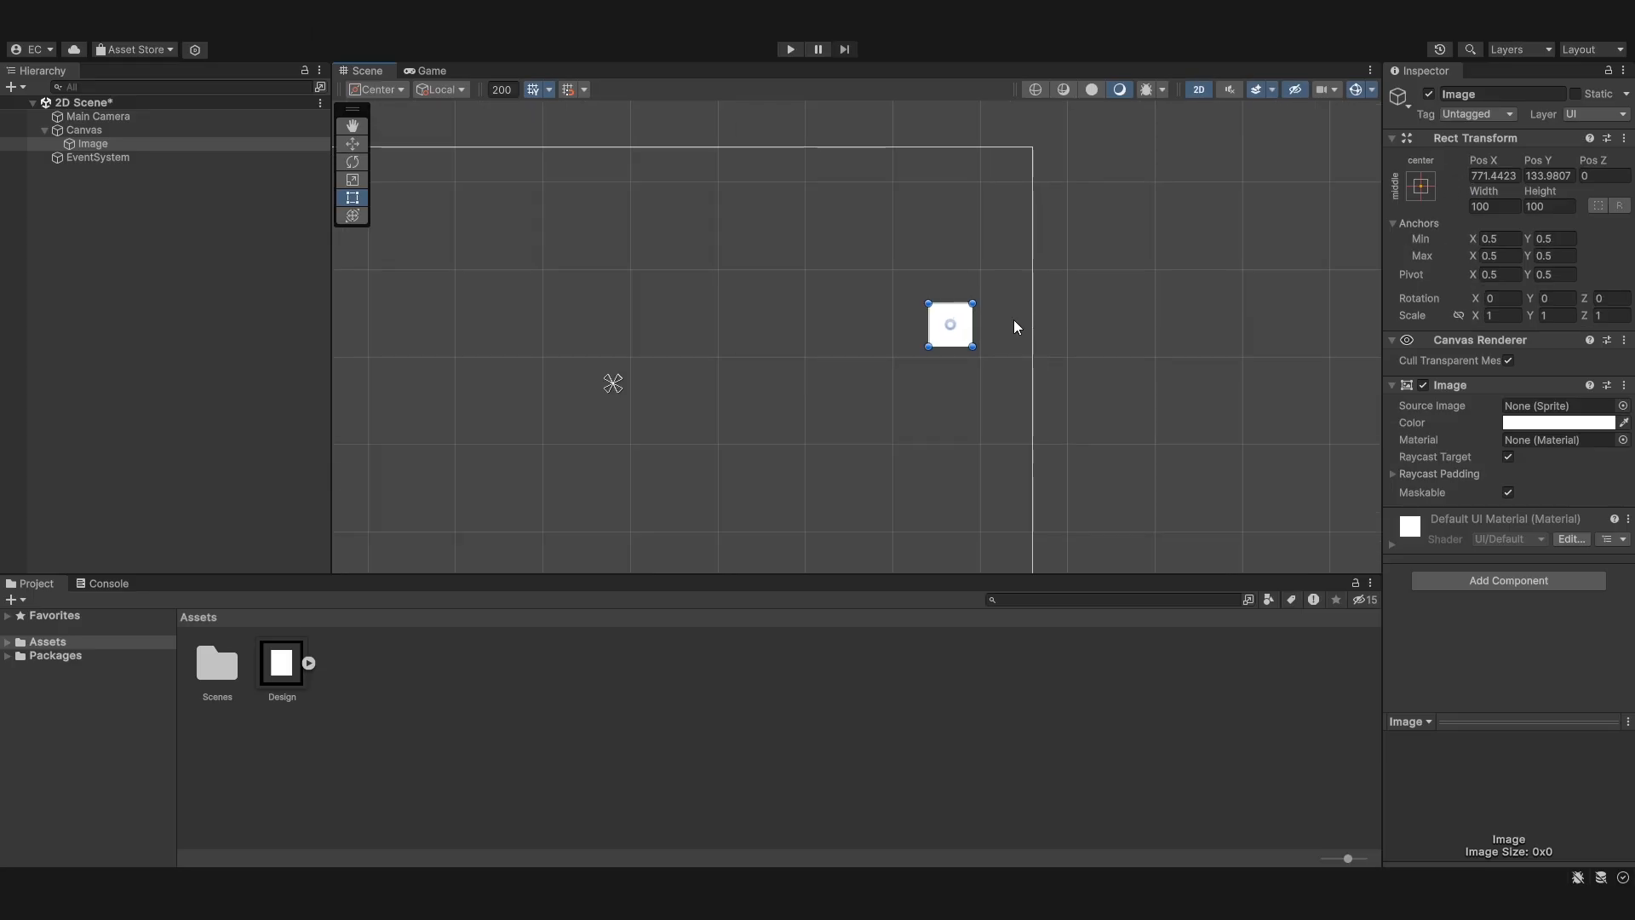
{"action": "left_click_drag", "start_coordinate": [938, 339], "coordinate": [605, 392]}
{"action": "middle_click_drag", "start_coordinate": [1046, 213], "coordinate": [1130, 169]}
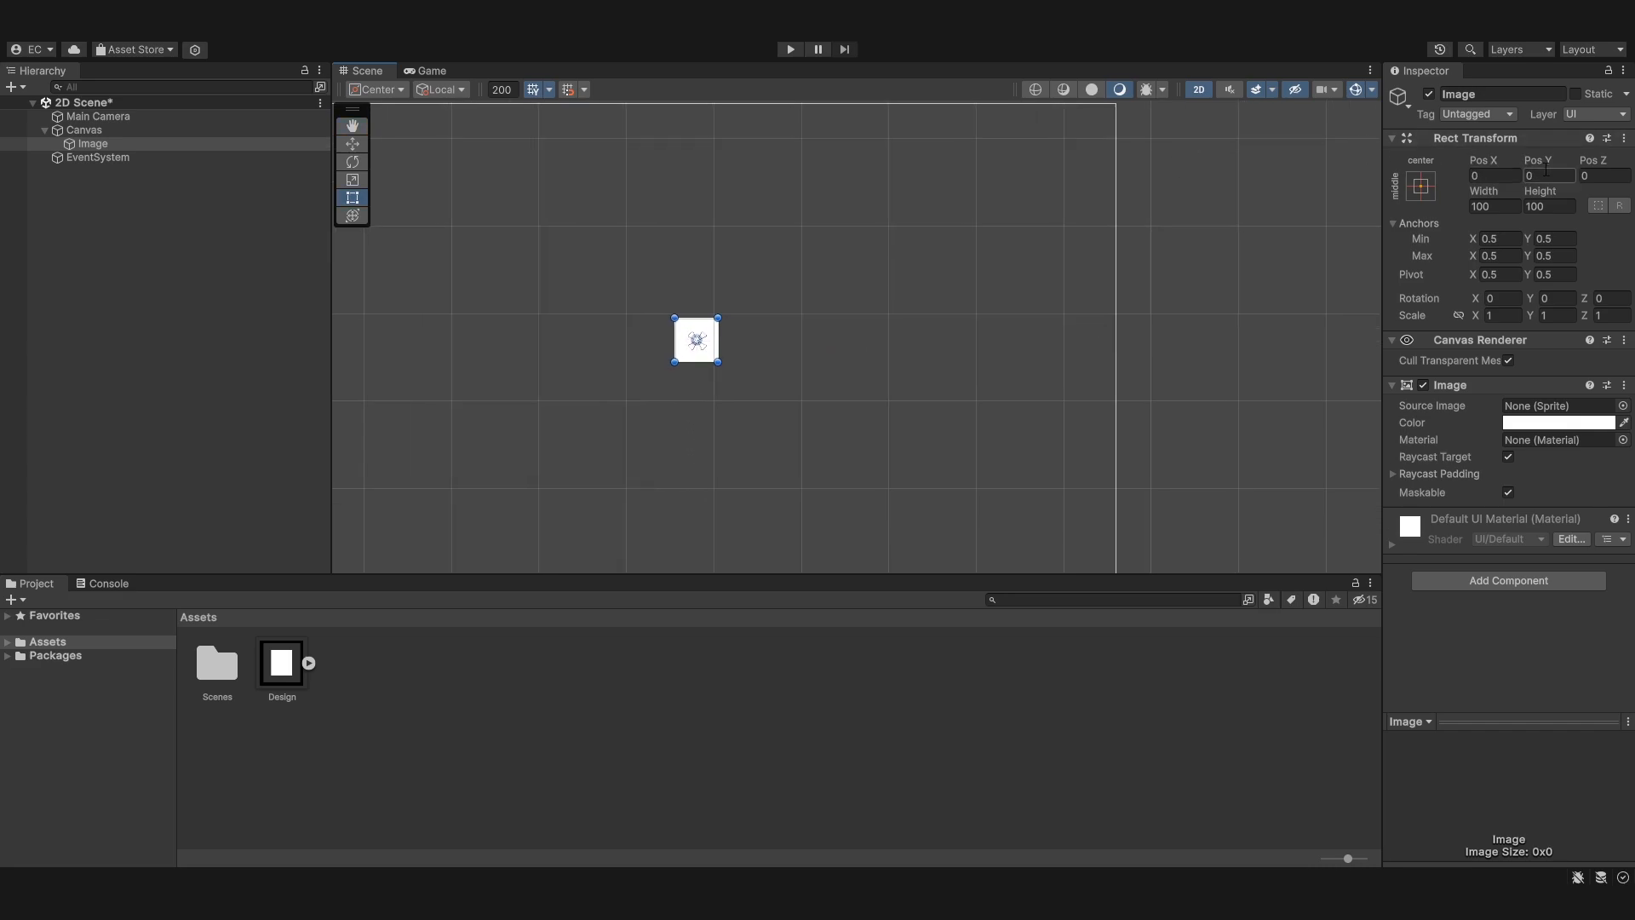
Set the Image's position to X 100, Y 50 and Z 100.
{"action": "left_click_drag", "start_coordinate": [1500, 168], "coordinate": [353, 209]}
{"action": "left_click", "coordinate": [1499, 176]}
{"action": "type", "text": "100"}
{"action": "left_click", "coordinate": [1546, 177]}
{"action": "type", "text": "50"}
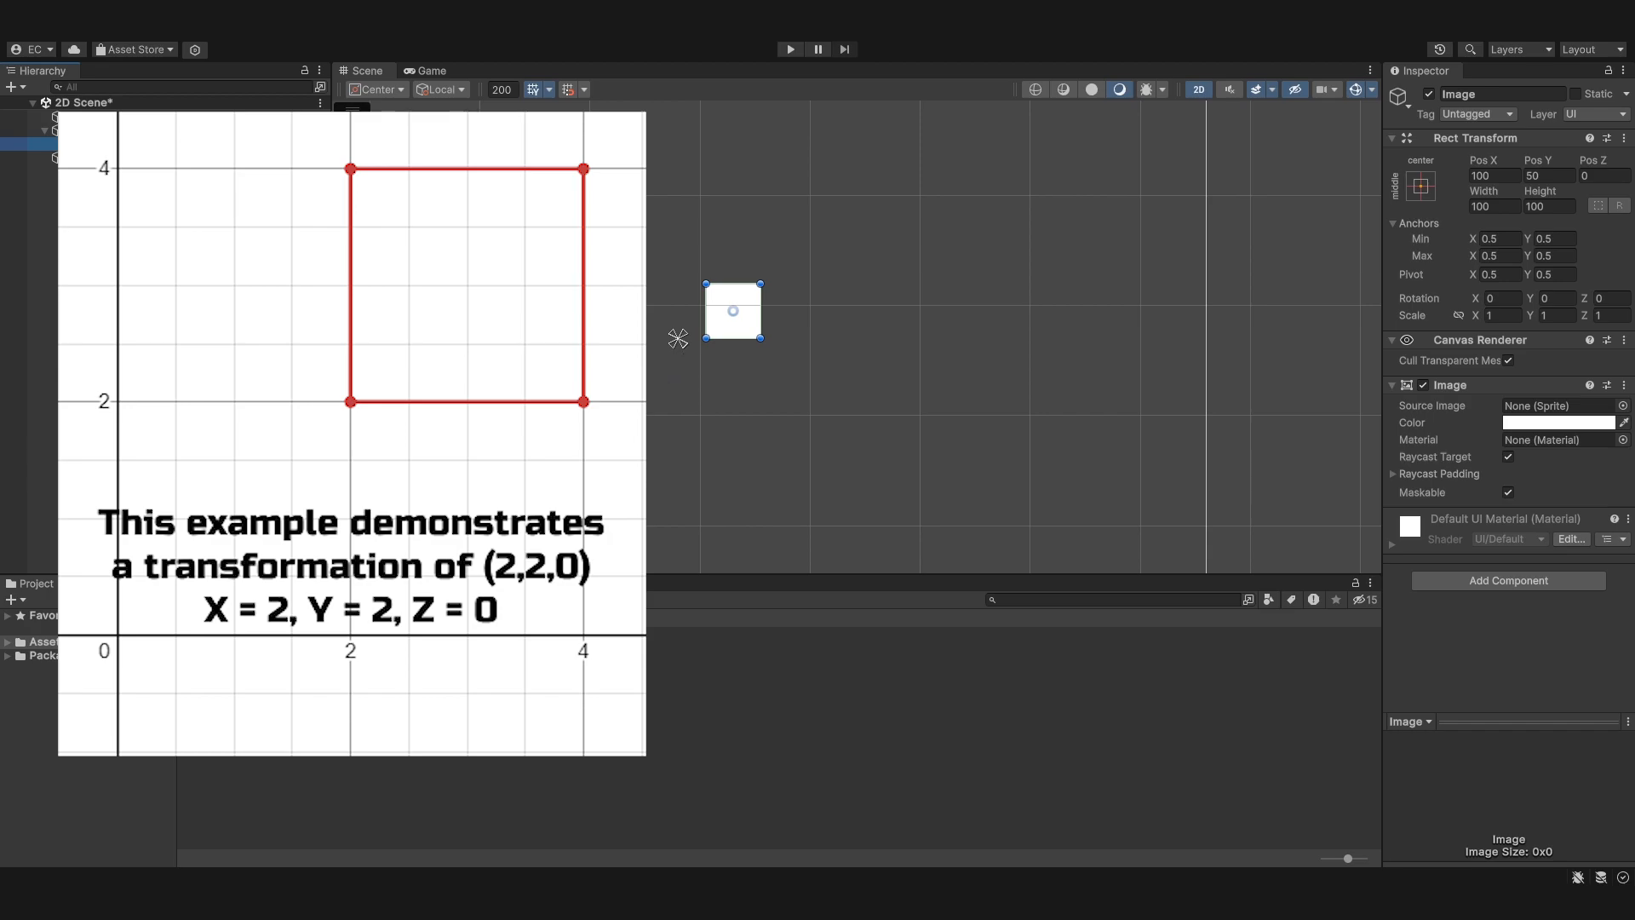
{"action": "left_click", "coordinate": [1618, 177]}
{"action": "type", "text": "100"}
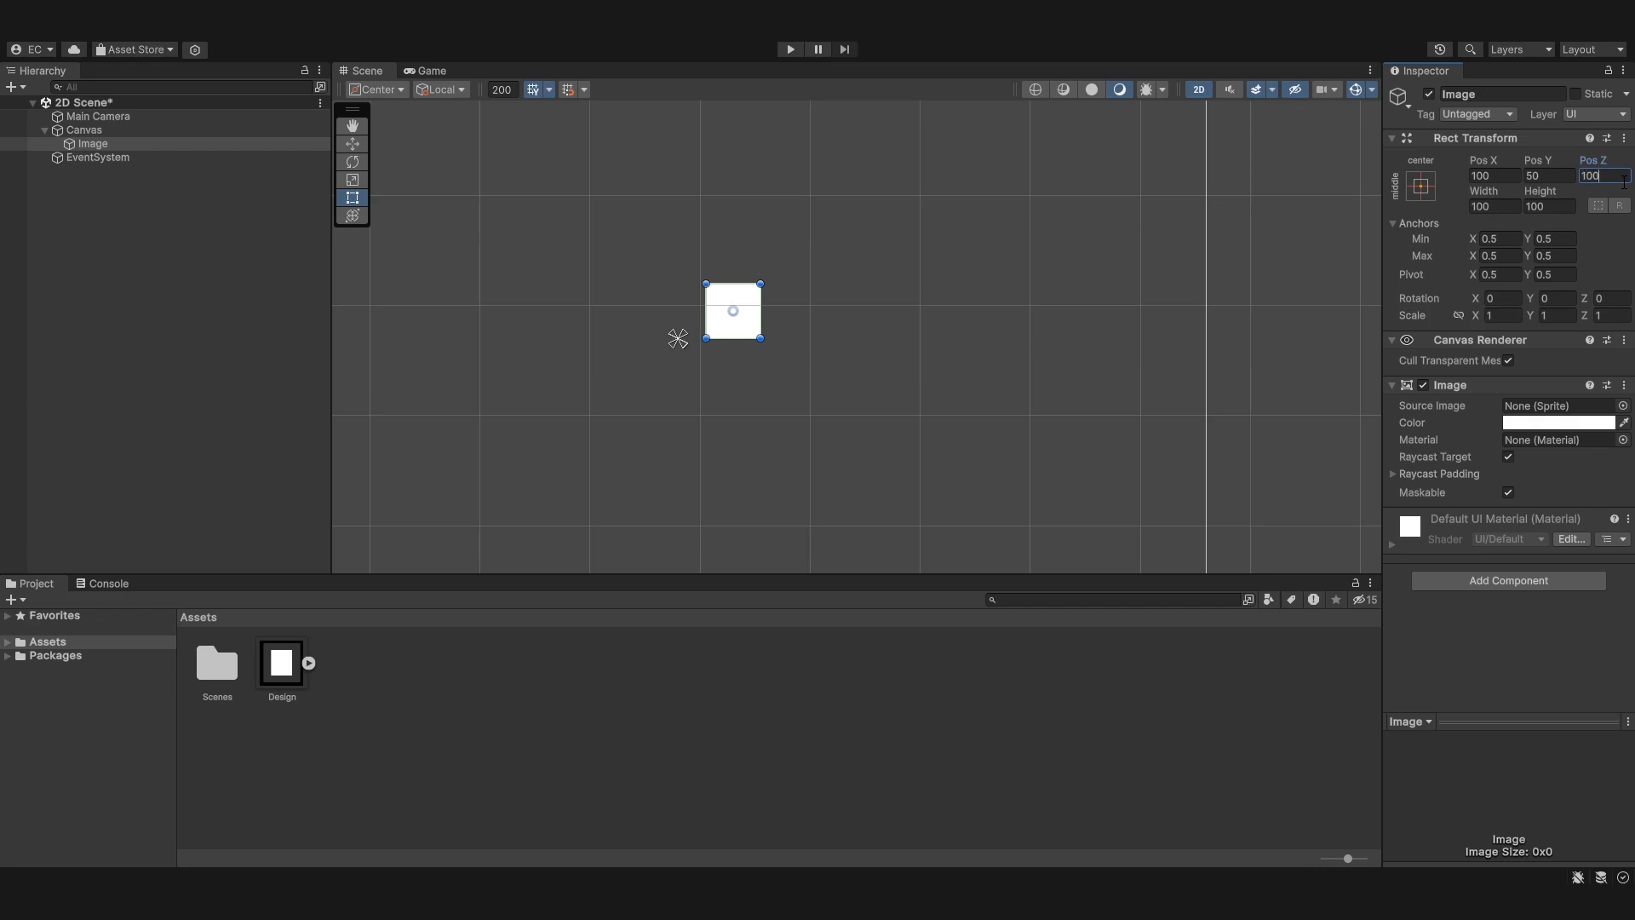
Turn off the Scene's 2D mode and shift the Image along its Z axis to 151.11.
{"action": "left_click", "coordinate": [96, 118]}
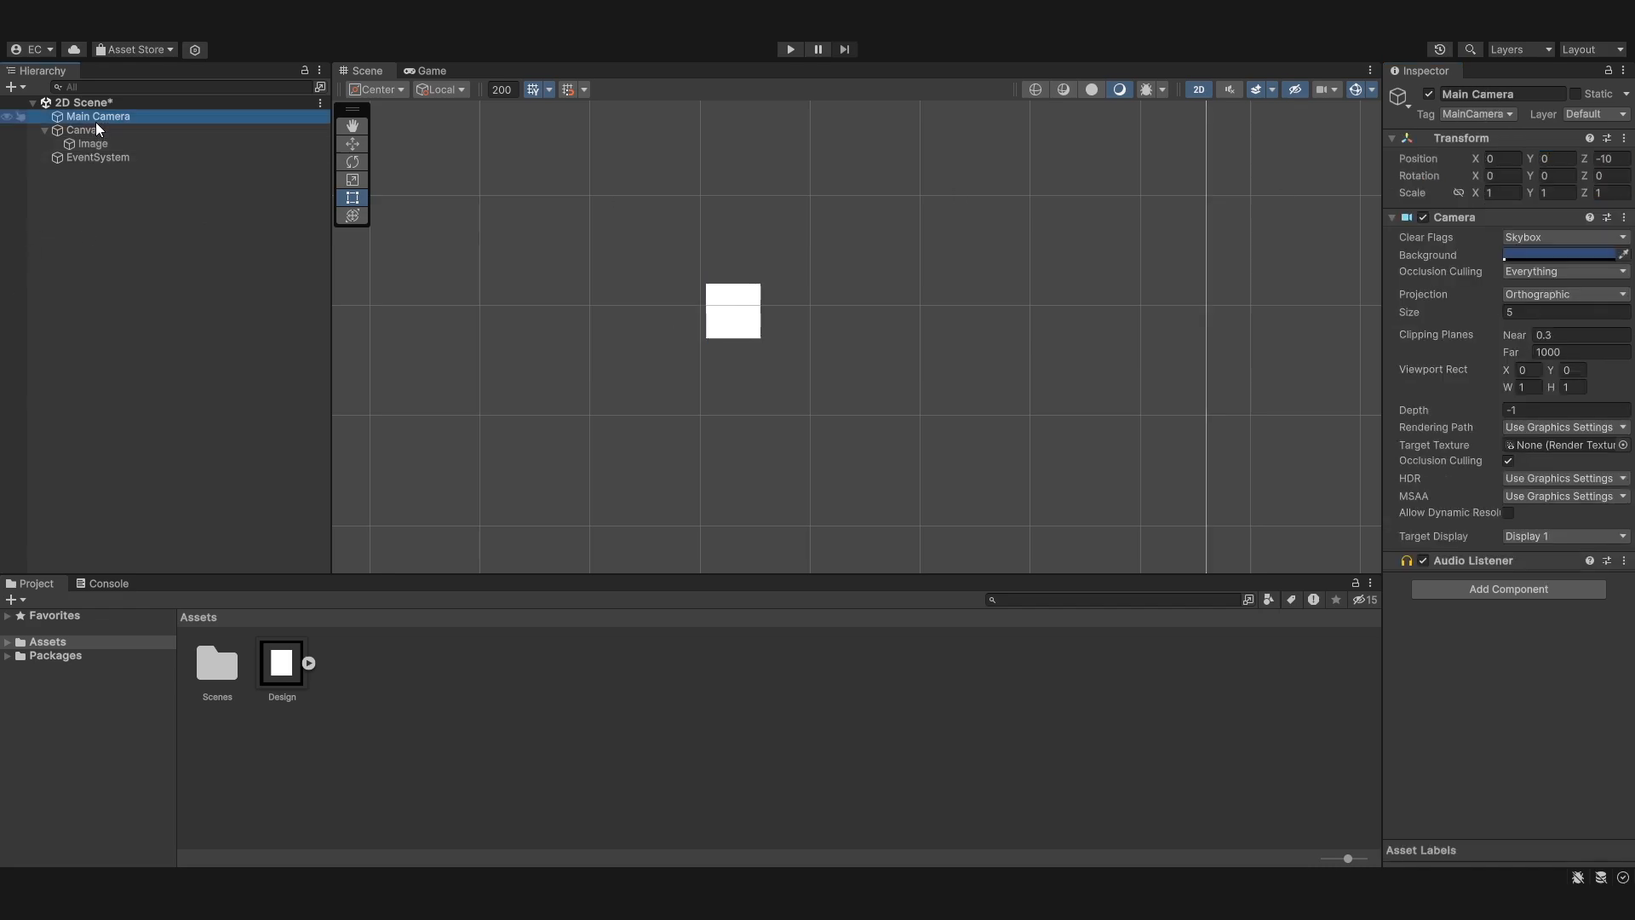
{"action": "left_click", "coordinate": [170, 131]}
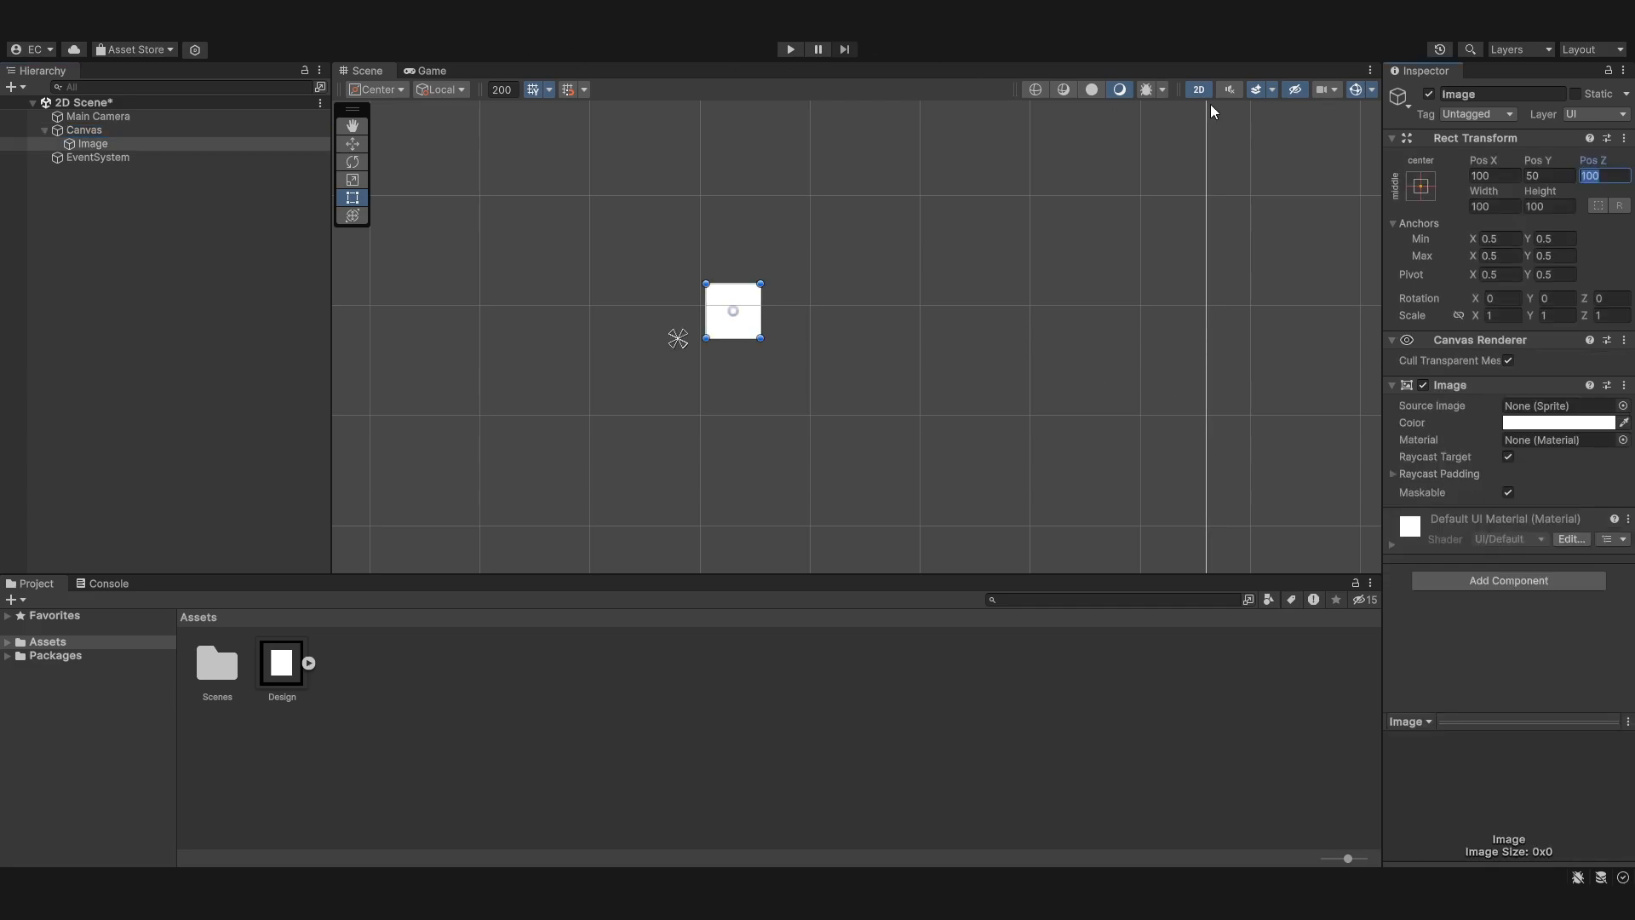
{"action": "left_click", "coordinate": [1202, 94]}
{"action": "right_click_drag", "start_coordinate": [1108, 181], "coordinate": [1277, 177]}
{"action": "left_click_drag", "start_coordinate": [1596, 161], "coordinate": [1444, 206]}
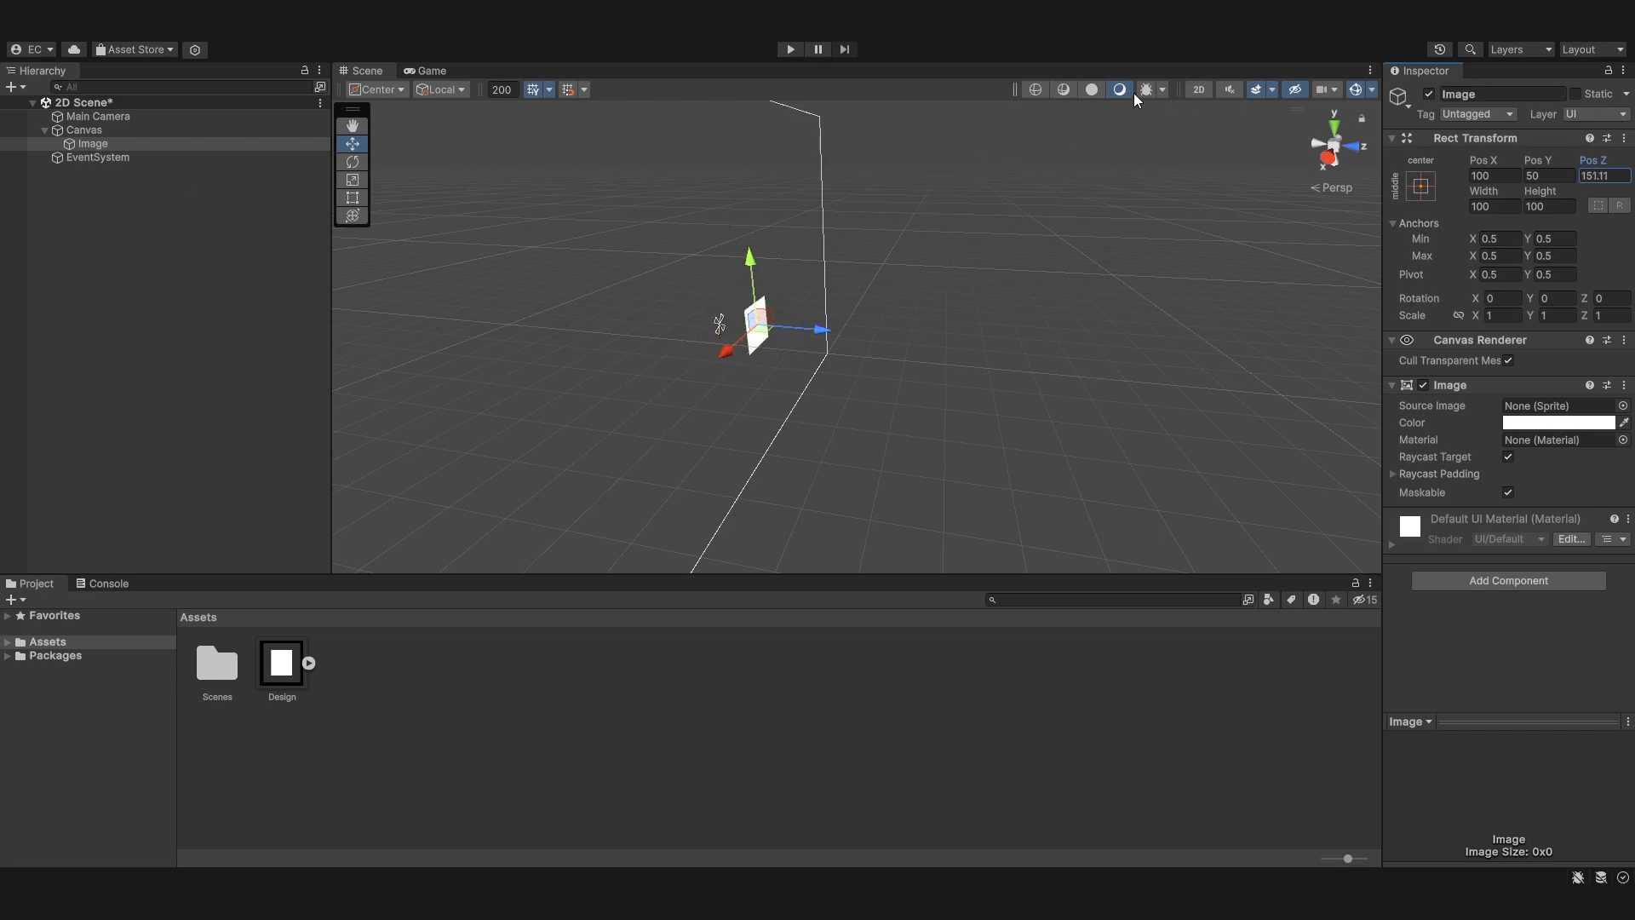
Return the Scene view to 2D mode and set the Image's Z position to 0.
{"action": "left_click", "coordinate": [1198, 89]}
{"action": "key", "text": "t"}
{"action": "left_click", "coordinate": [1601, 174]}
{"action": "type", "text": "0"}
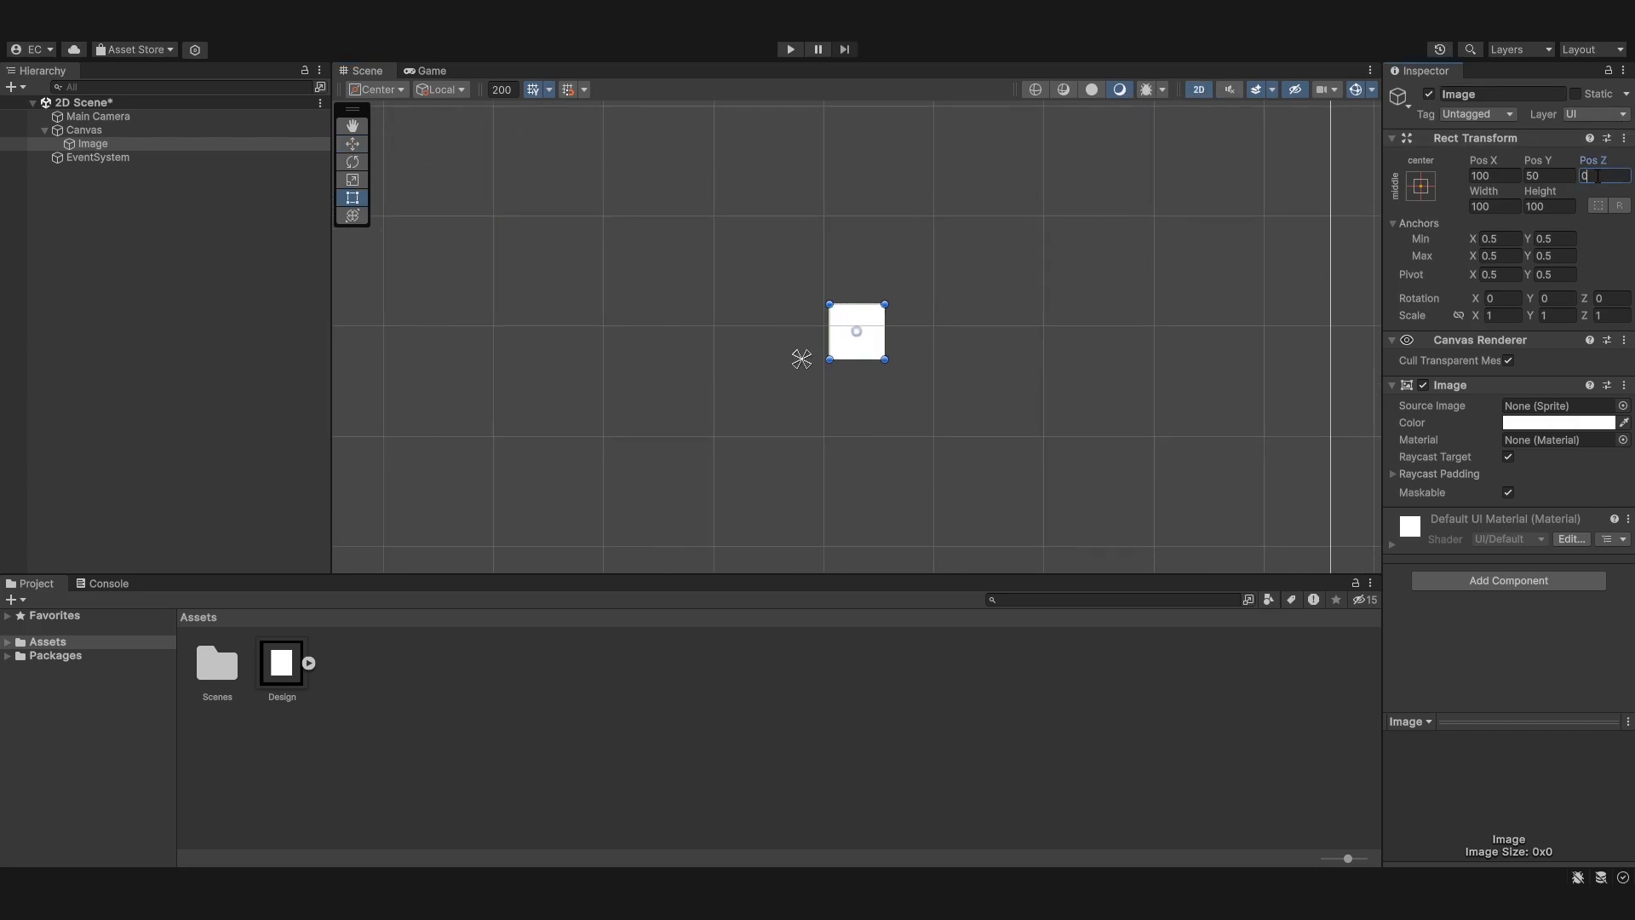
Set the Image's X and Y positions to 0.
{"action": "left_click", "coordinate": [947, 325]}
{"action": "scroll", "coordinate": [951, 332], "scroll_direction": "down", "scroll_amount": 1}
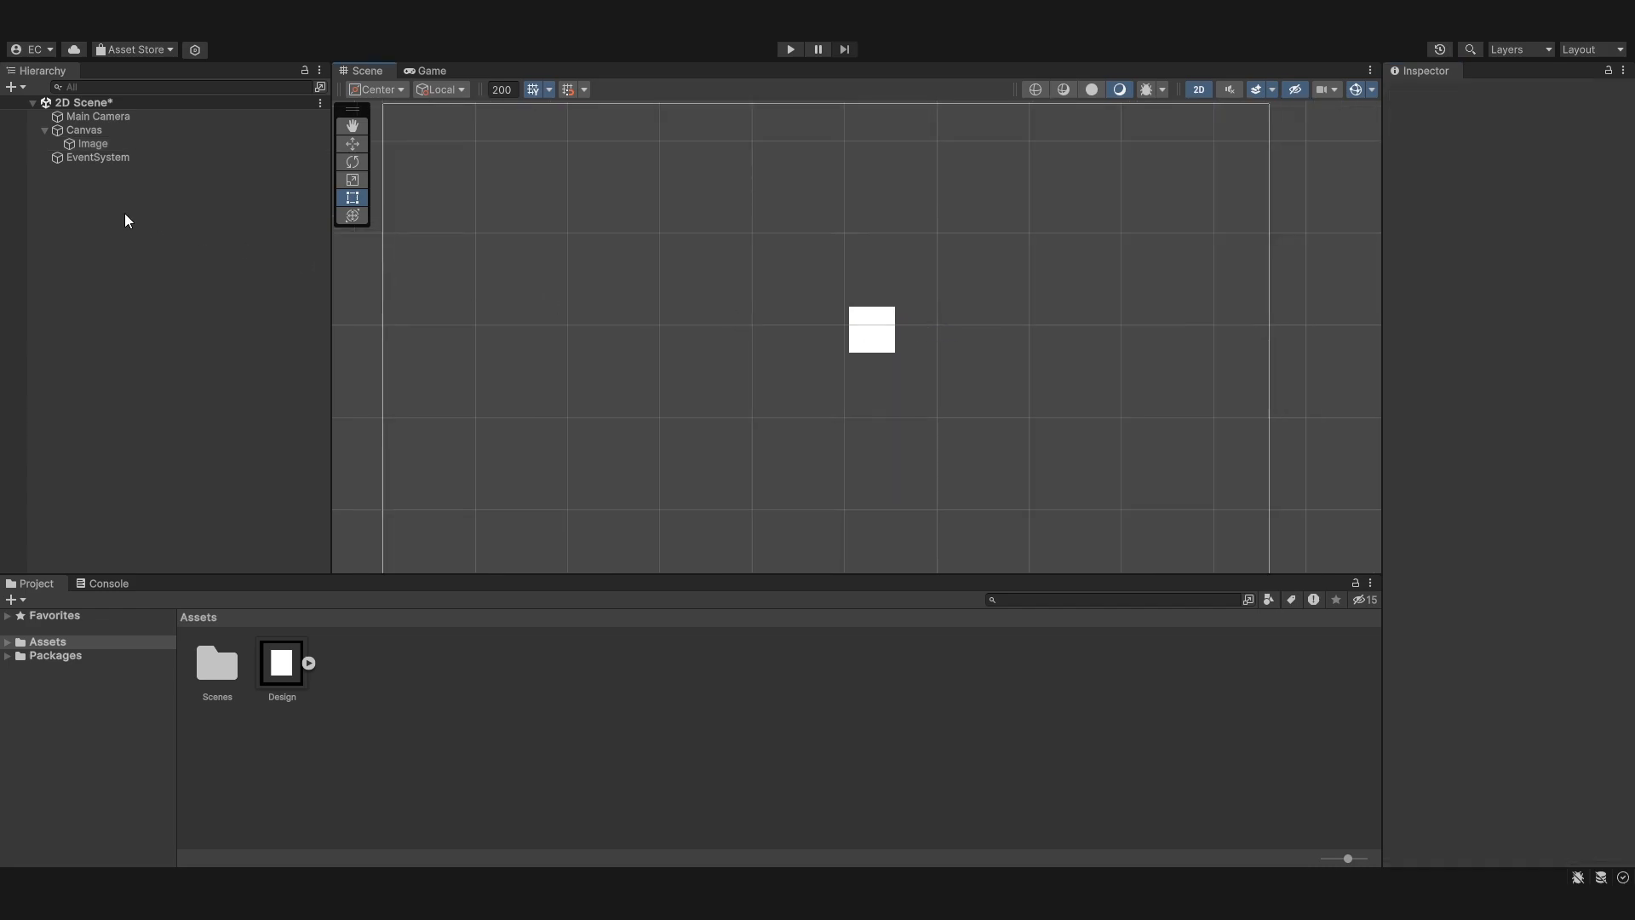
{"action": "left_click", "coordinate": [92, 143]}
{"action": "left_click", "coordinate": [1492, 176]}
{"action": "type", "text": "0"}
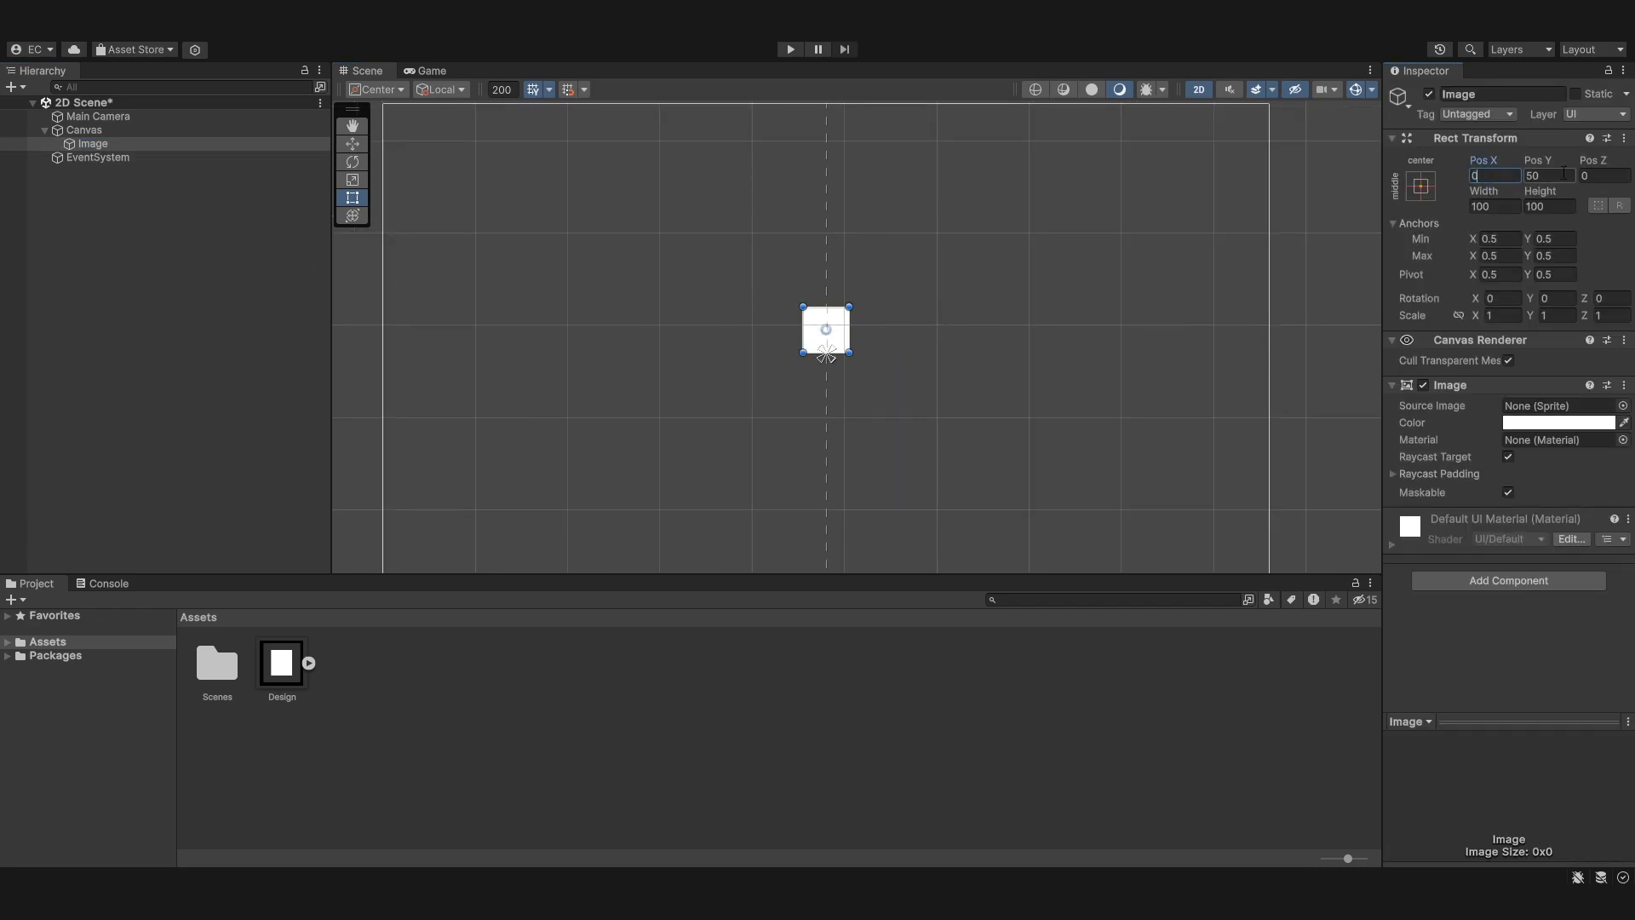
{"action": "left_click", "coordinate": [1569, 174]}
{"action": "type", "text": "500"}
{"action": "key", "text": "Return"}
{"action": "type", "text": "0"}
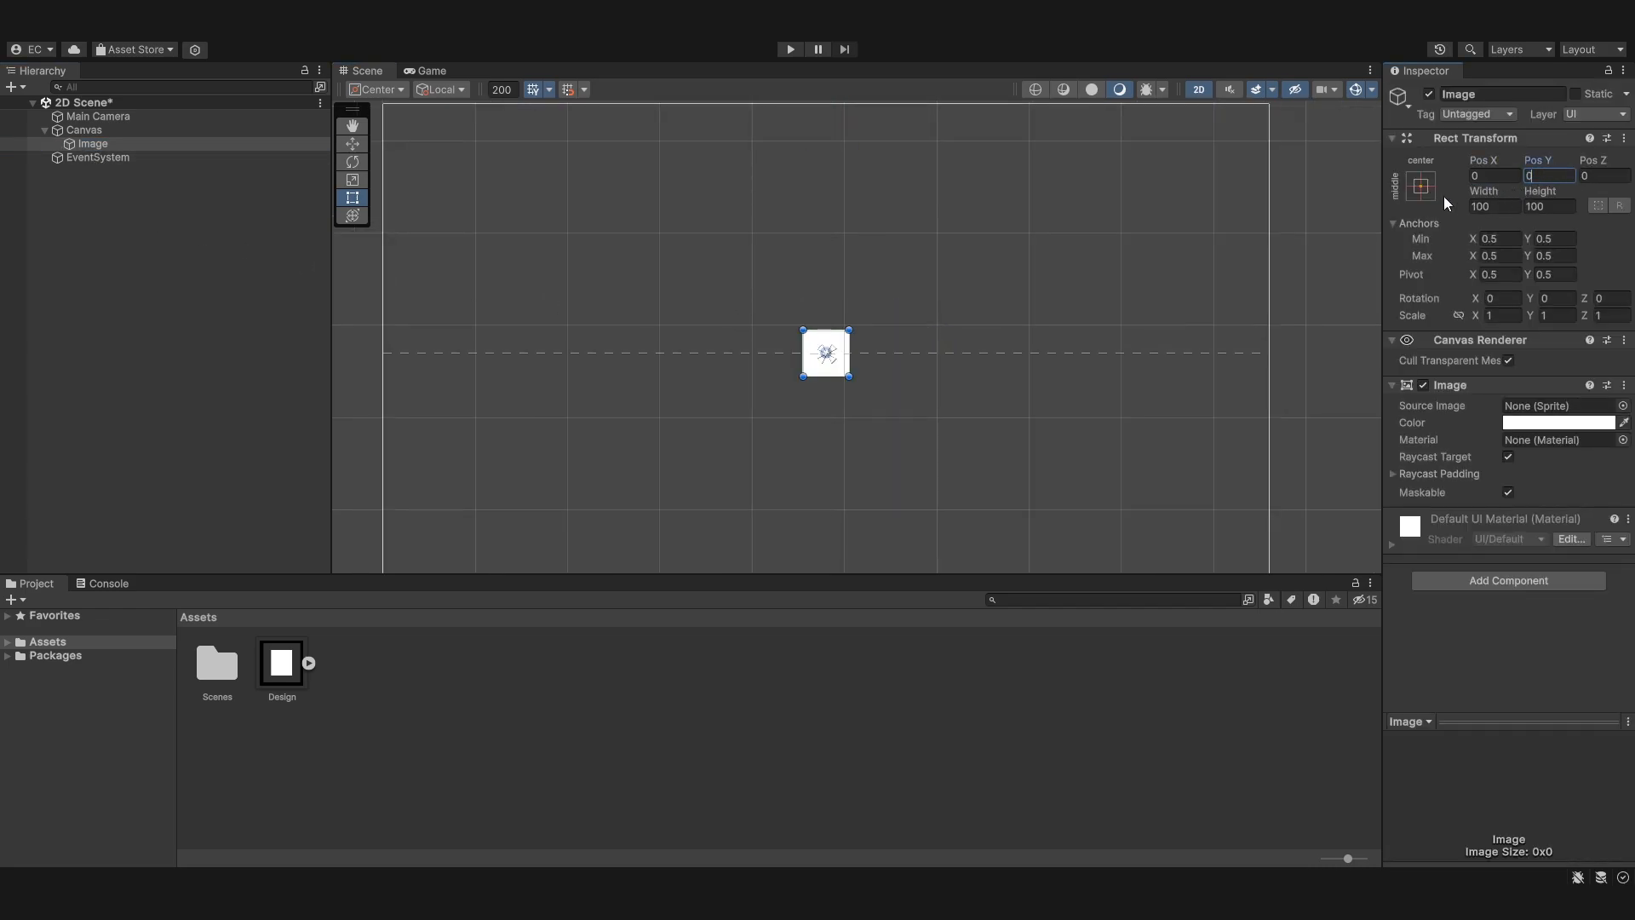
Try the top-left, top-center and top-right anchor presets on the Image.
{"action": "left_click", "coordinate": [1279, 207]}
{"action": "left_click", "coordinate": [101, 142]}
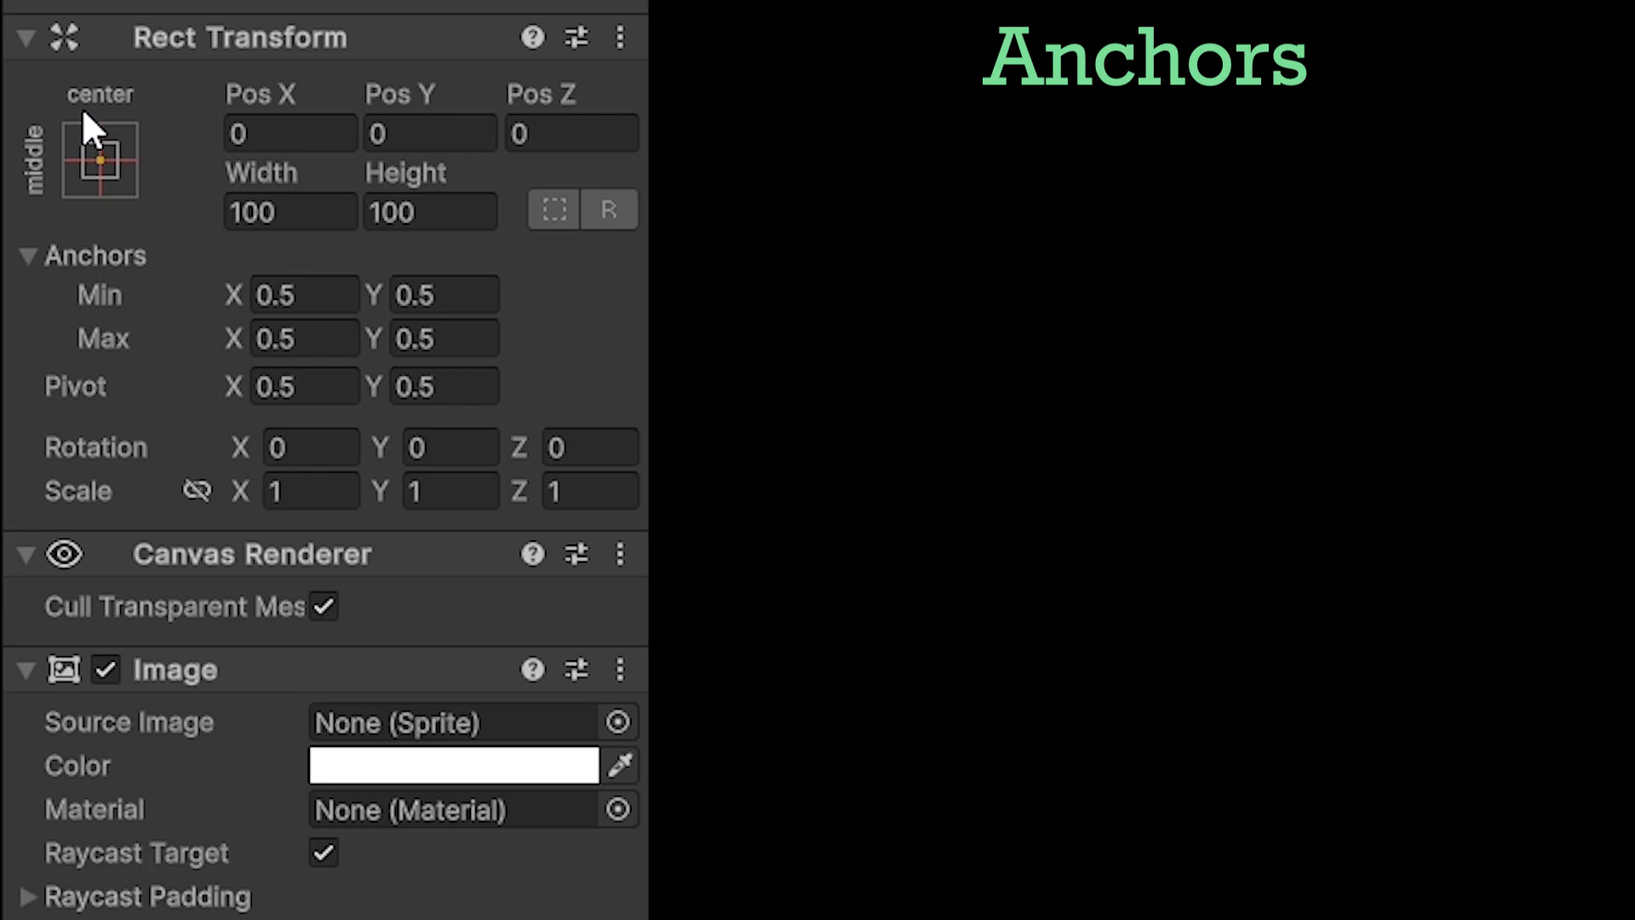
{"action": "left_click", "coordinate": [100, 162]}
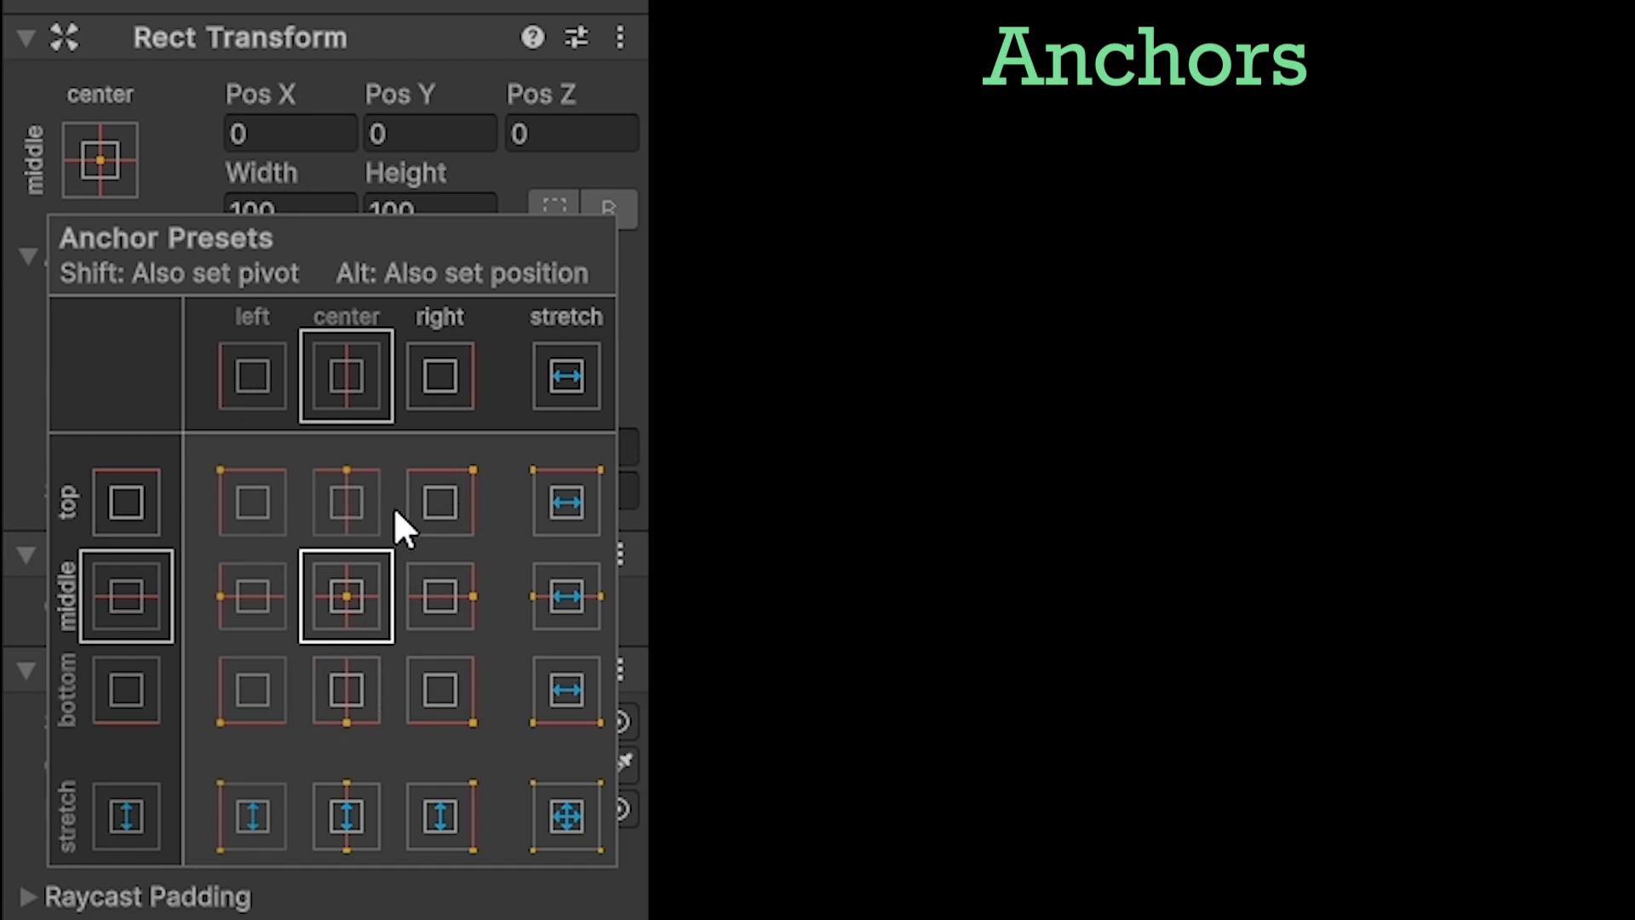
{"action": "left_click", "coordinate": [266, 504]}
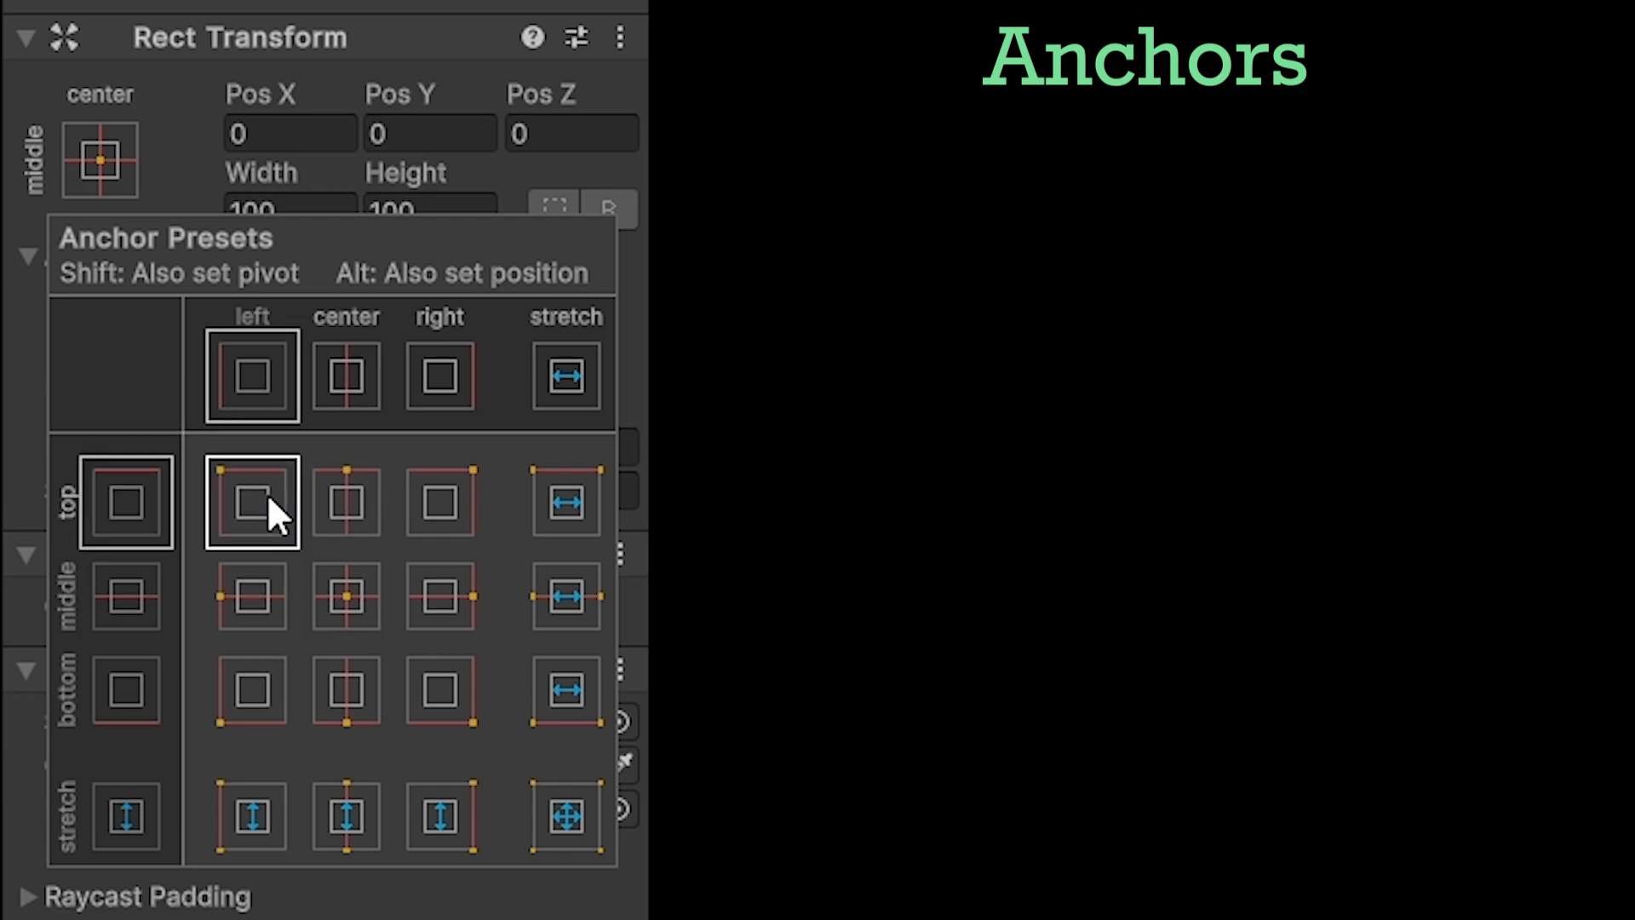
{"action": "left_click", "coordinate": [340, 498]}
{"action": "left_click", "coordinate": [418, 482]}
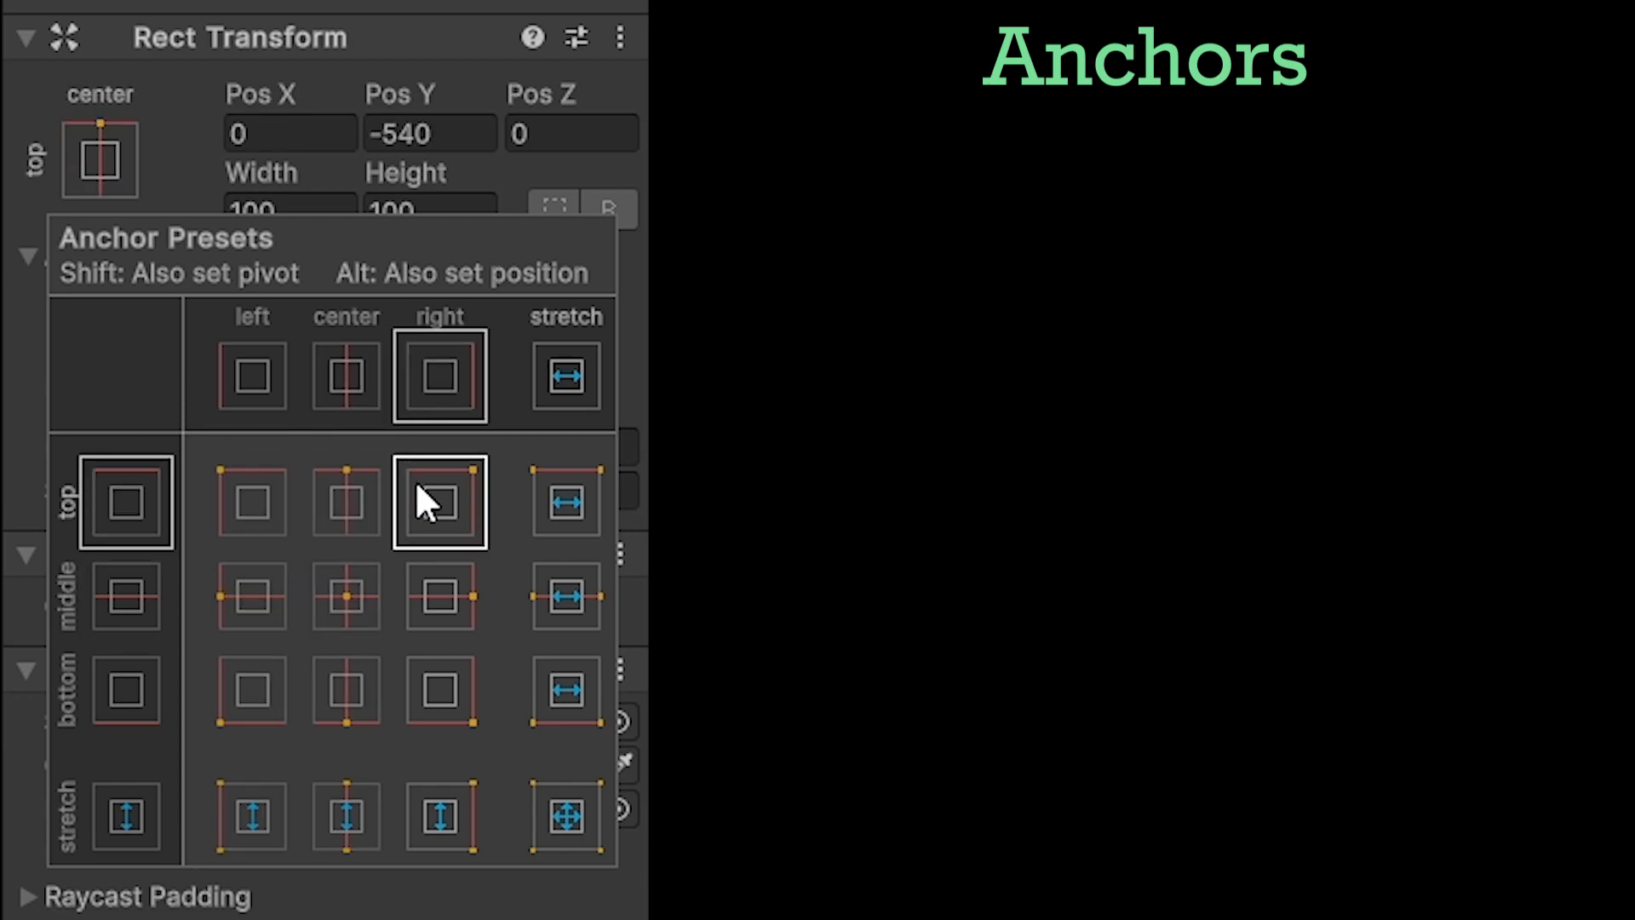
Try the middle and bottom anchor presets on the Image, ending on middle-left.
{"action": "left_click", "coordinate": [418, 577]}
{"action": "left_click", "coordinate": [357, 595]}
{"action": "left_click", "coordinate": [260, 599]}
{"action": "left_click", "coordinate": [285, 679]}
{"action": "left_click", "coordinate": [348, 681]}
{"action": "left_click", "coordinate": [429, 679]}
{"action": "left_click", "coordinate": [363, 596]}
{"action": "left_click", "coordinate": [269, 615]}
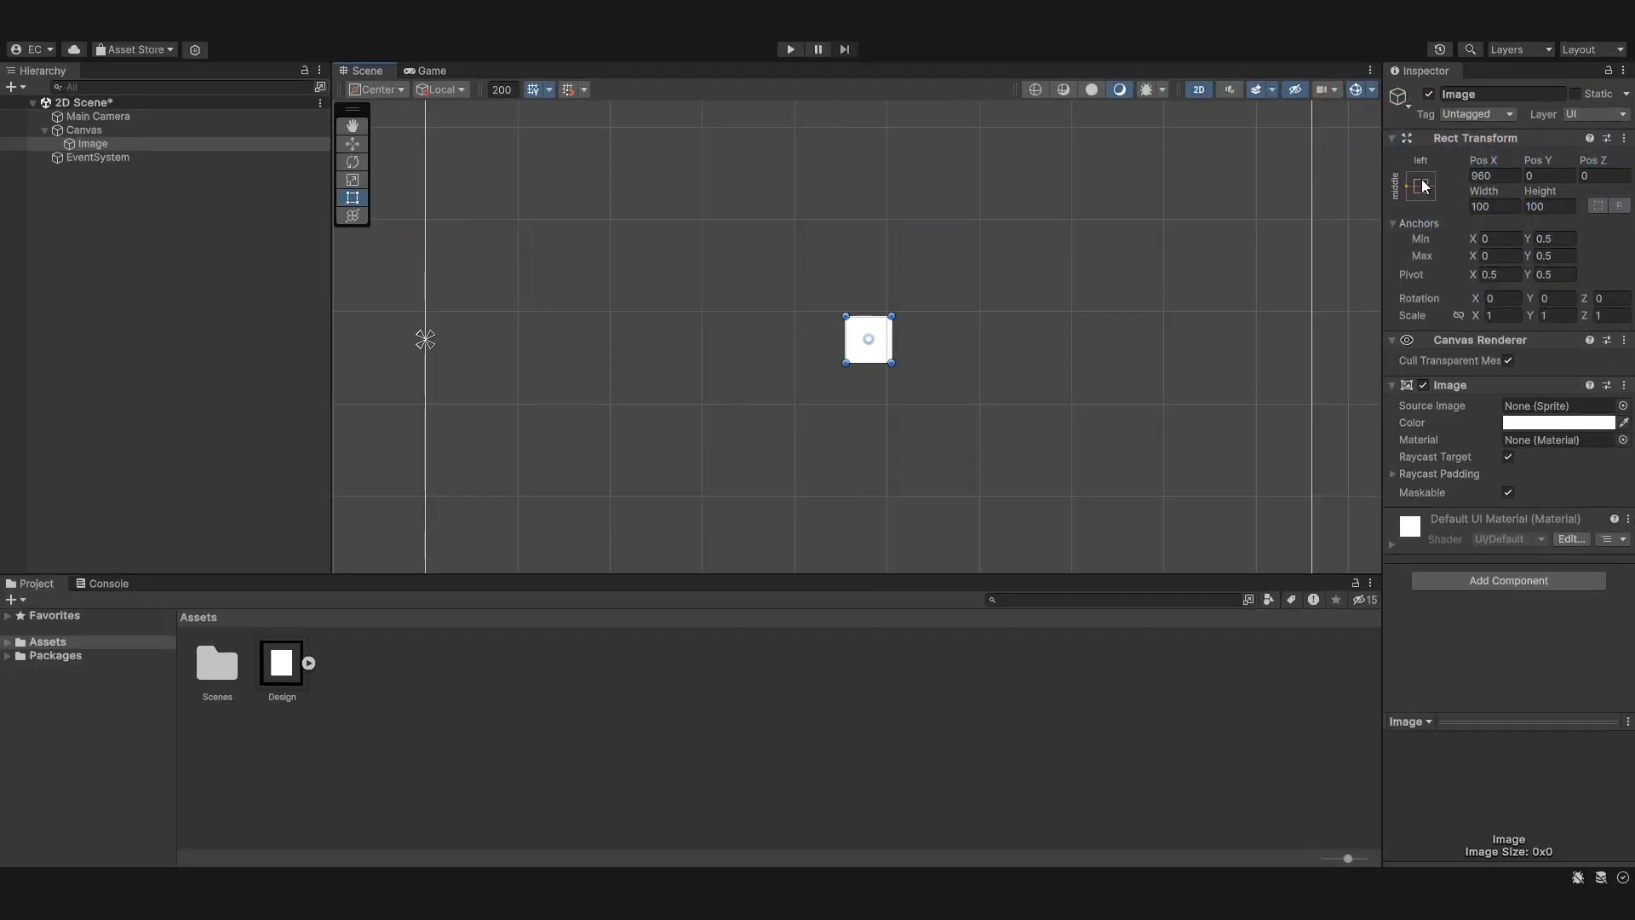
Anchor the Image at middle-center and enlarge it to about 382 by 301.
{"action": "left_click", "coordinate": [100, 159]}
{"action": "left_click", "coordinate": [1515, 356]}
{"action": "scroll", "coordinate": [1176, 340], "scroll_direction": "down", "scroll_amount": 2}
{"action": "left_click", "coordinate": [1504, 175]}
{"action": "left_click", "coordinate": [1558, 177]}
{"action": "left_click", "coordinate": [892, 320]}
{"action": "left_click", "coordinate": [867, 350]}
{"action": "left_click_drag", "start_coordinate": [854, 325], "coordinate": [739, 244]}
Color the Image light red (FF4E4E) and move it to the center of the canvas.
{"action": "left_click", "coordinate": [1559, 423]}
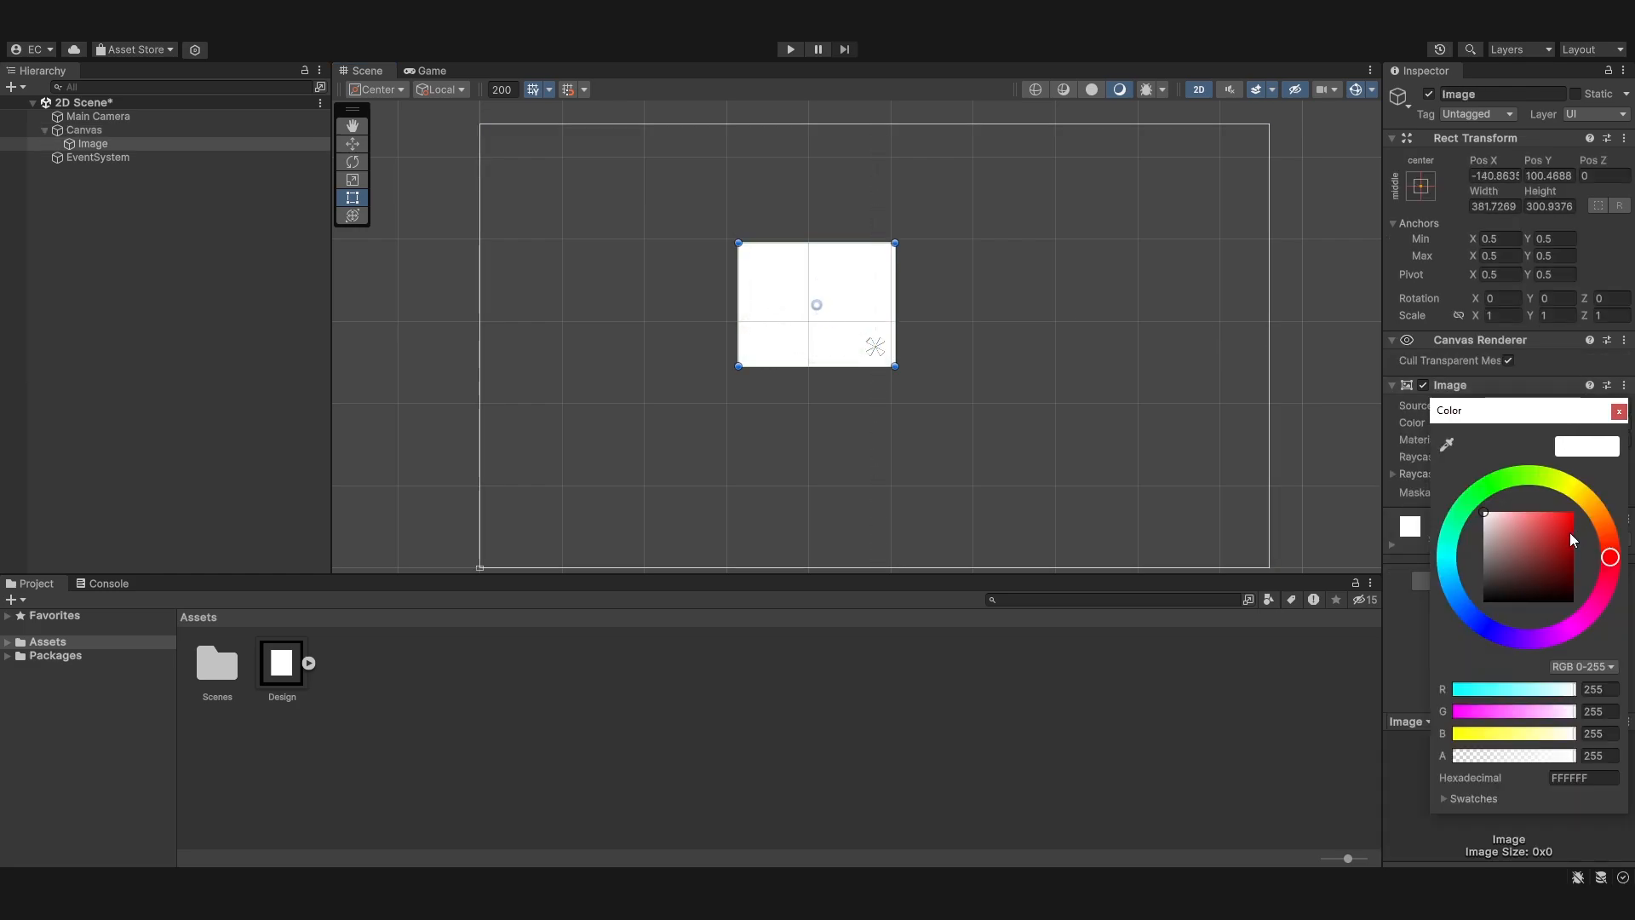
{"action": "left_click_drag", "start_coordinate": [1565, 520], "coordinate": [1546, 488]}
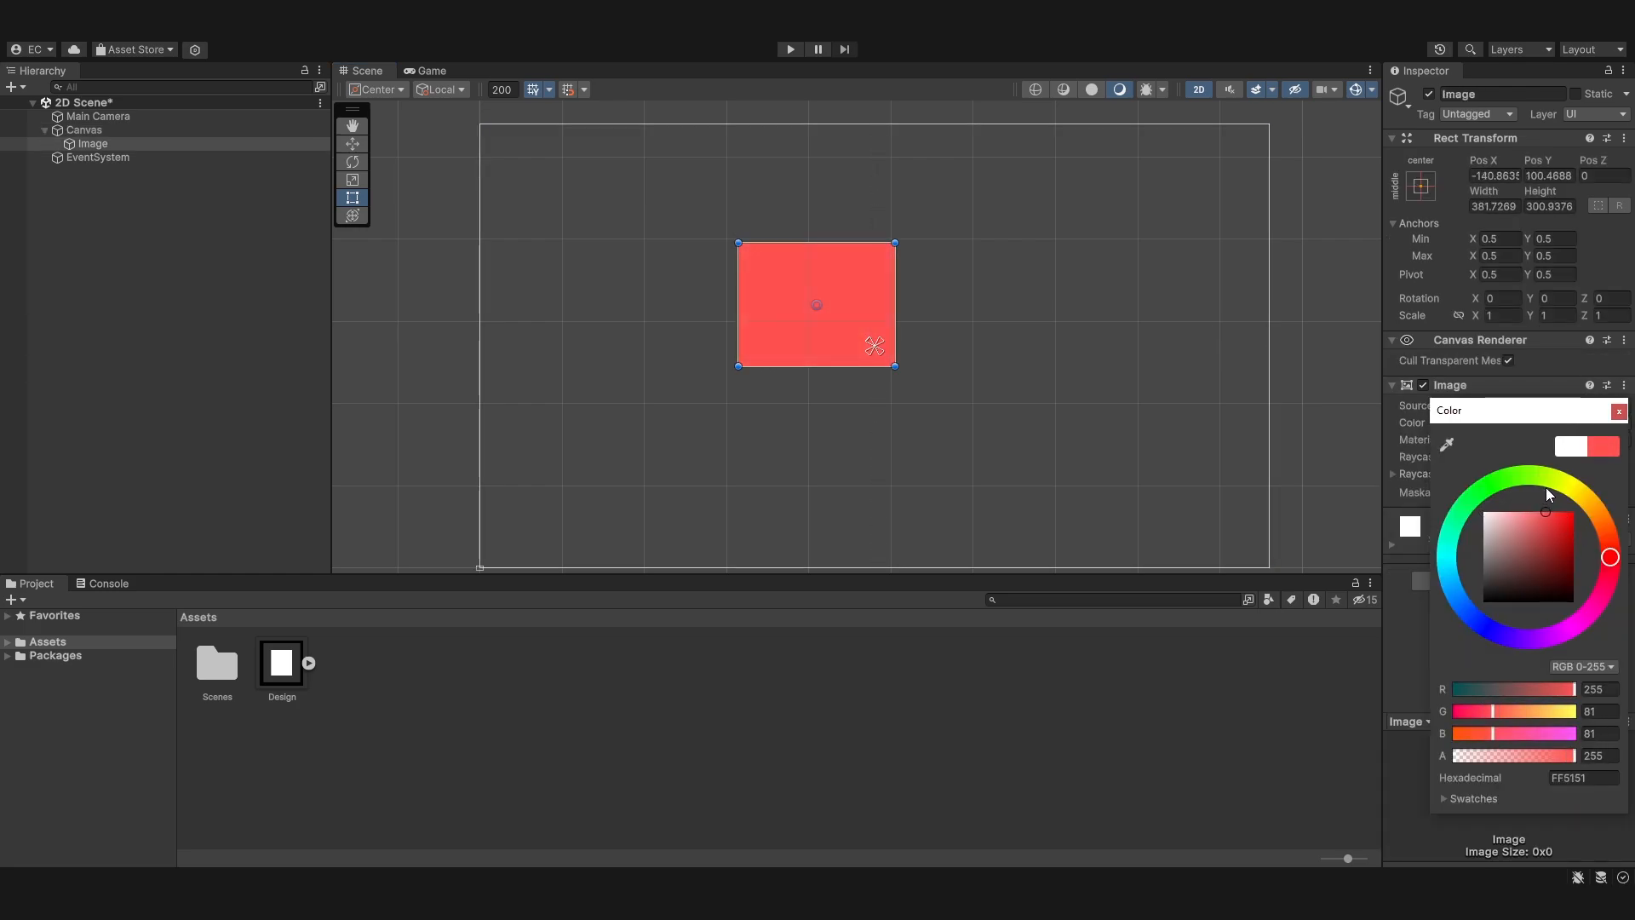
{"action": "left_click", "coordinate": [1619, 412]}
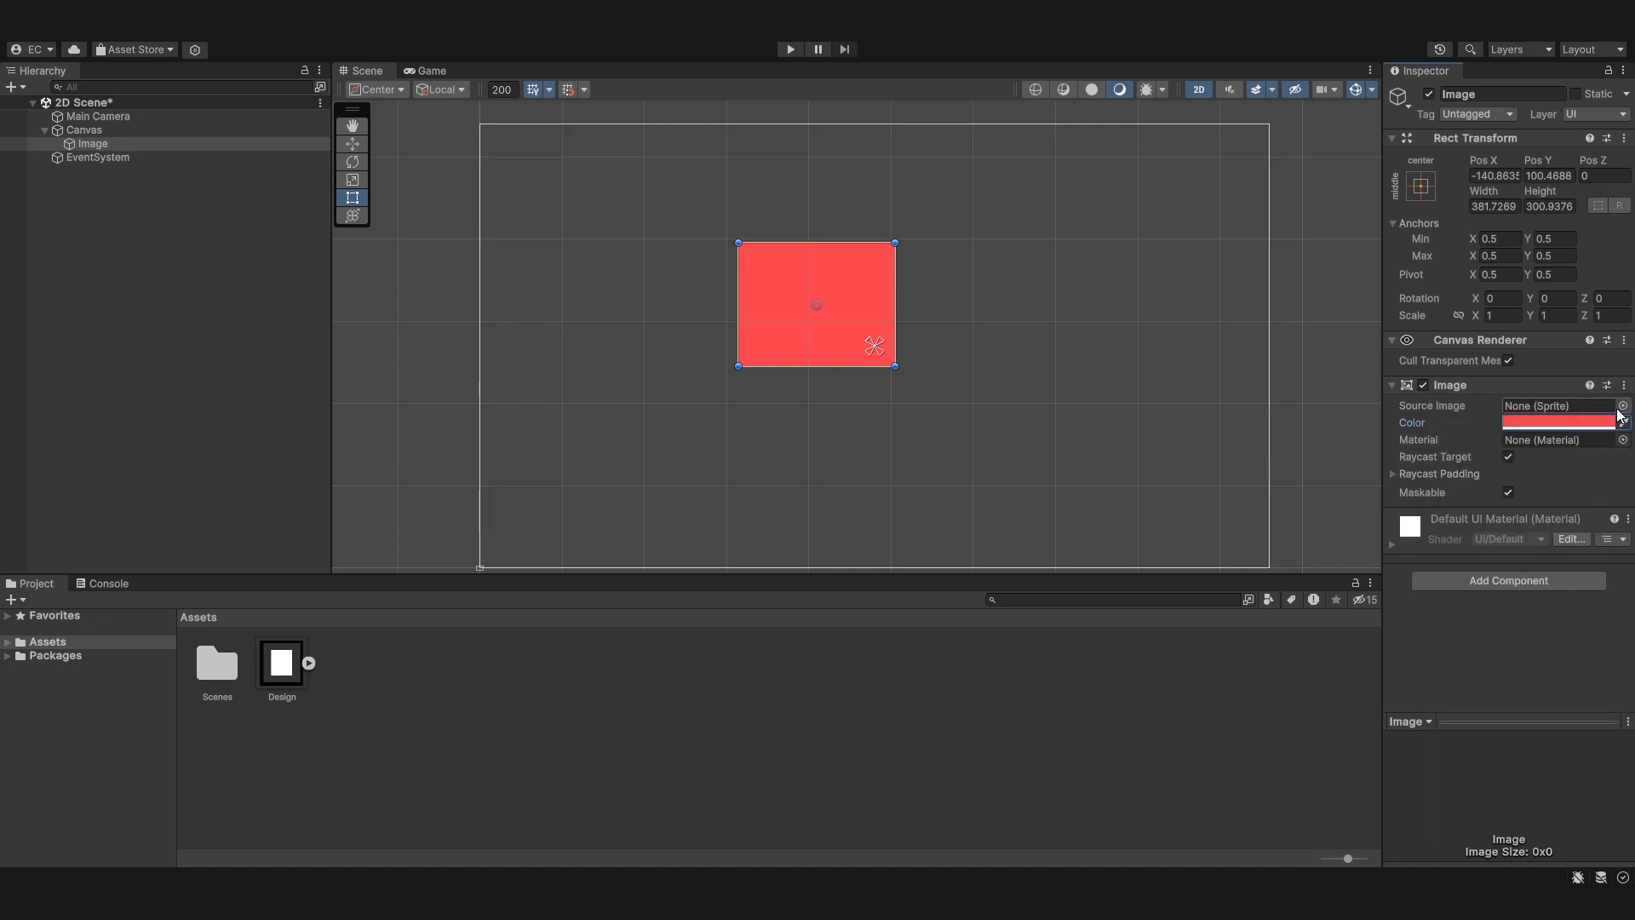
{"action": "left_click_drag", "start_coordinate": [848, 307], "coordinate": [906, 345]}
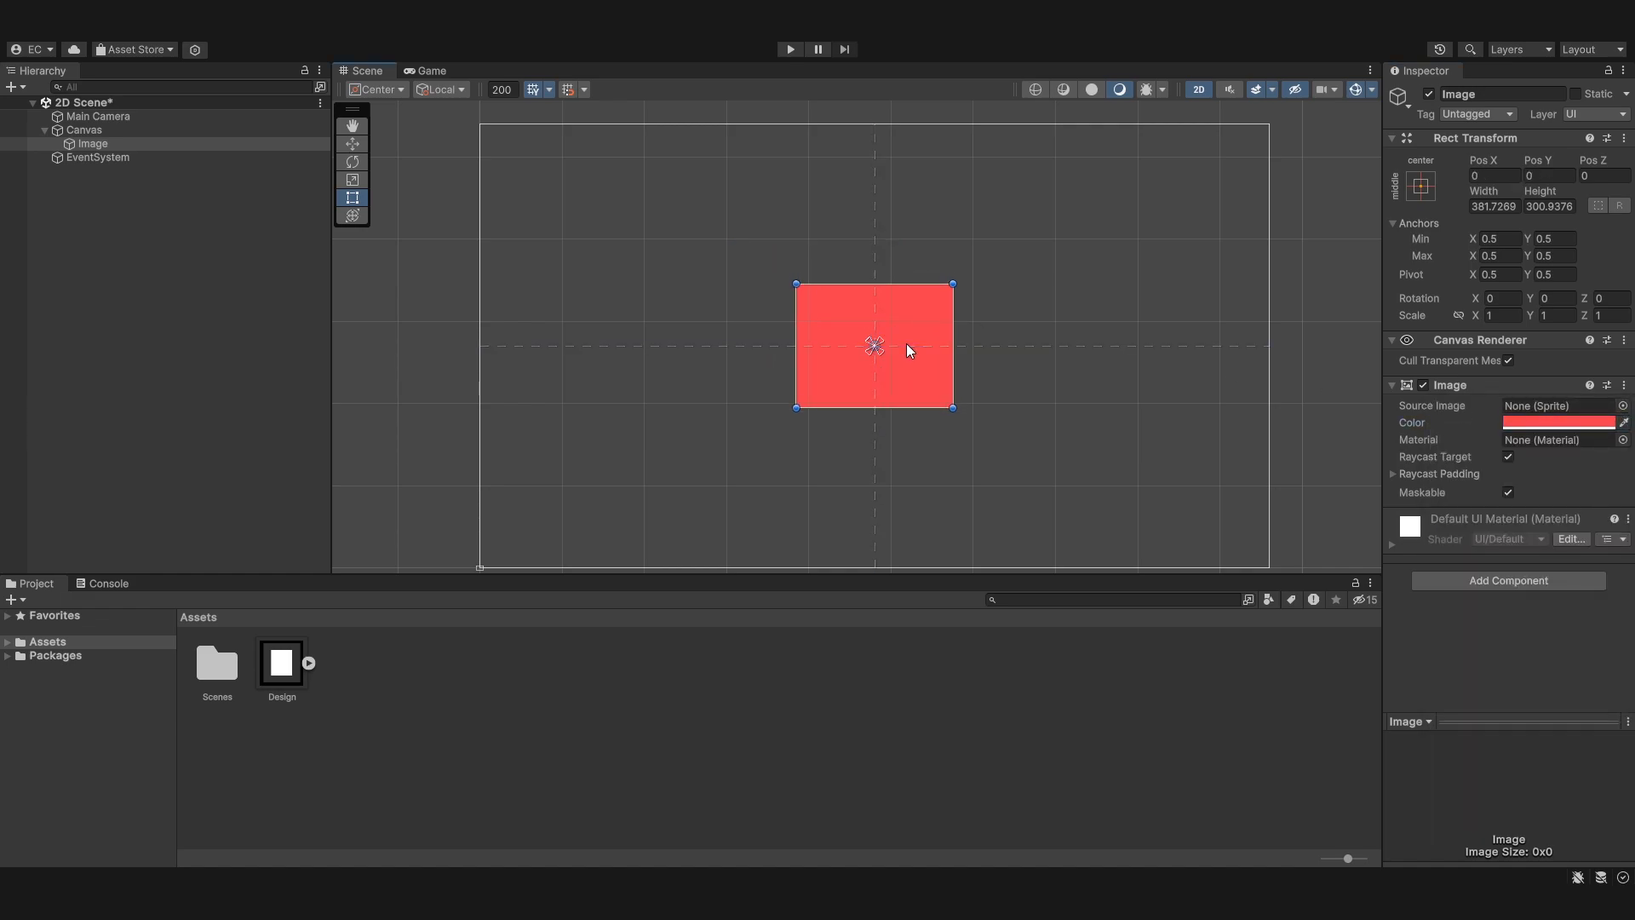
Duplicate the red Image and nest the copy under the original in the Hierarchy.
{"action": "left_click", "coordinate": [182, 141]}
{"action": "key", "text": "ctrl+d"}
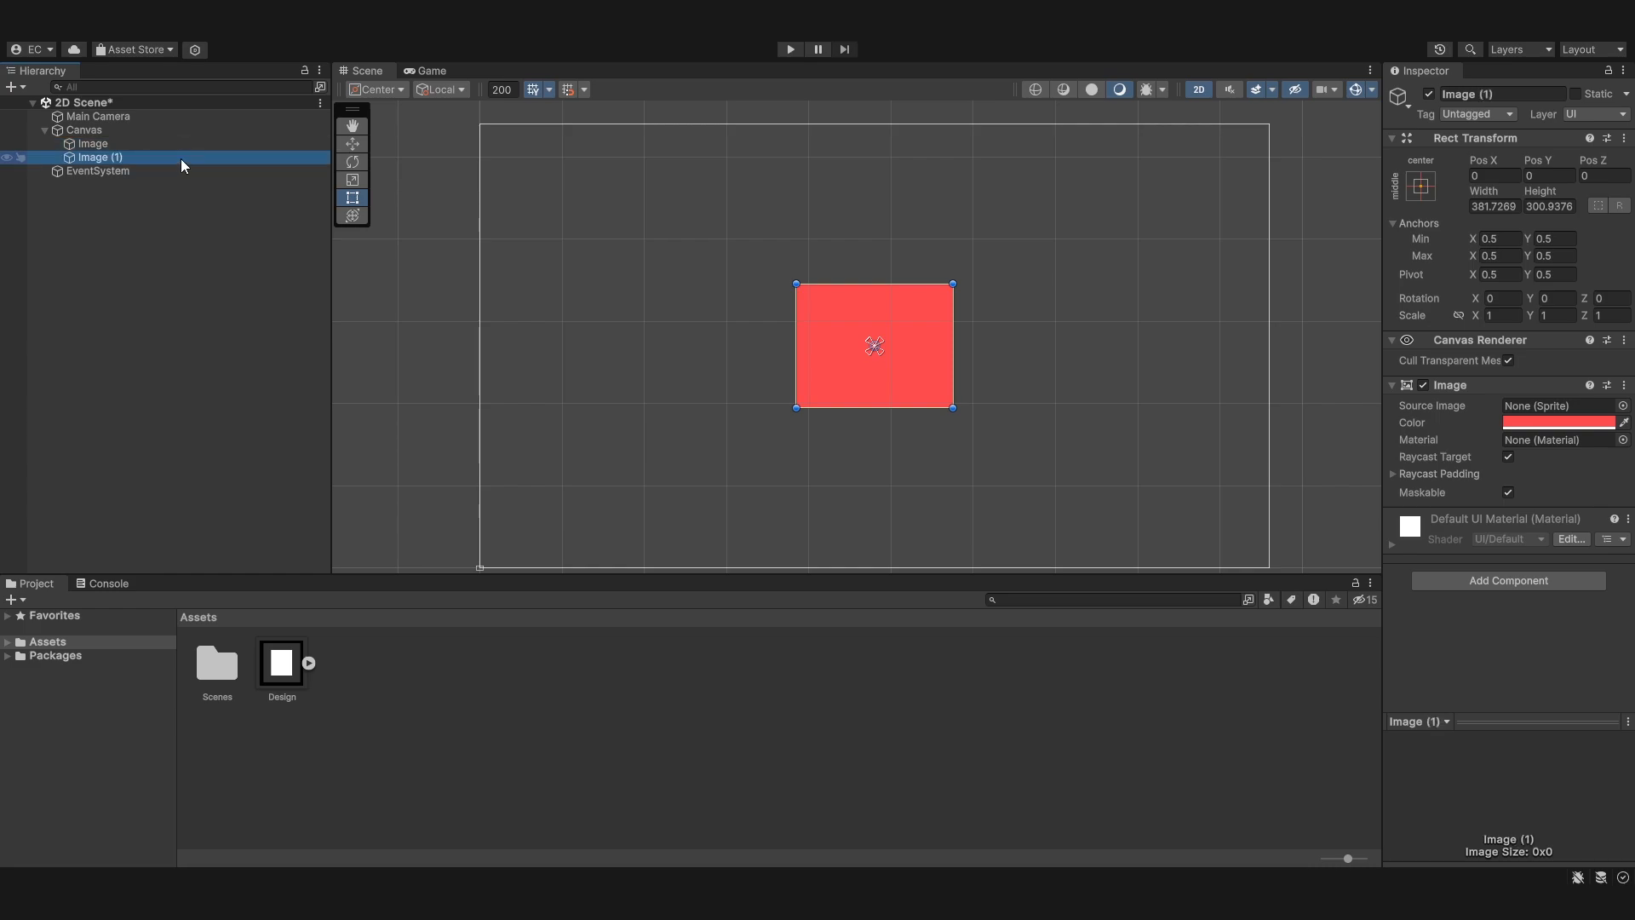
{"action": "left_click_drag", "start_coordinate": [147, 155], "coordinate": [150, 143]}
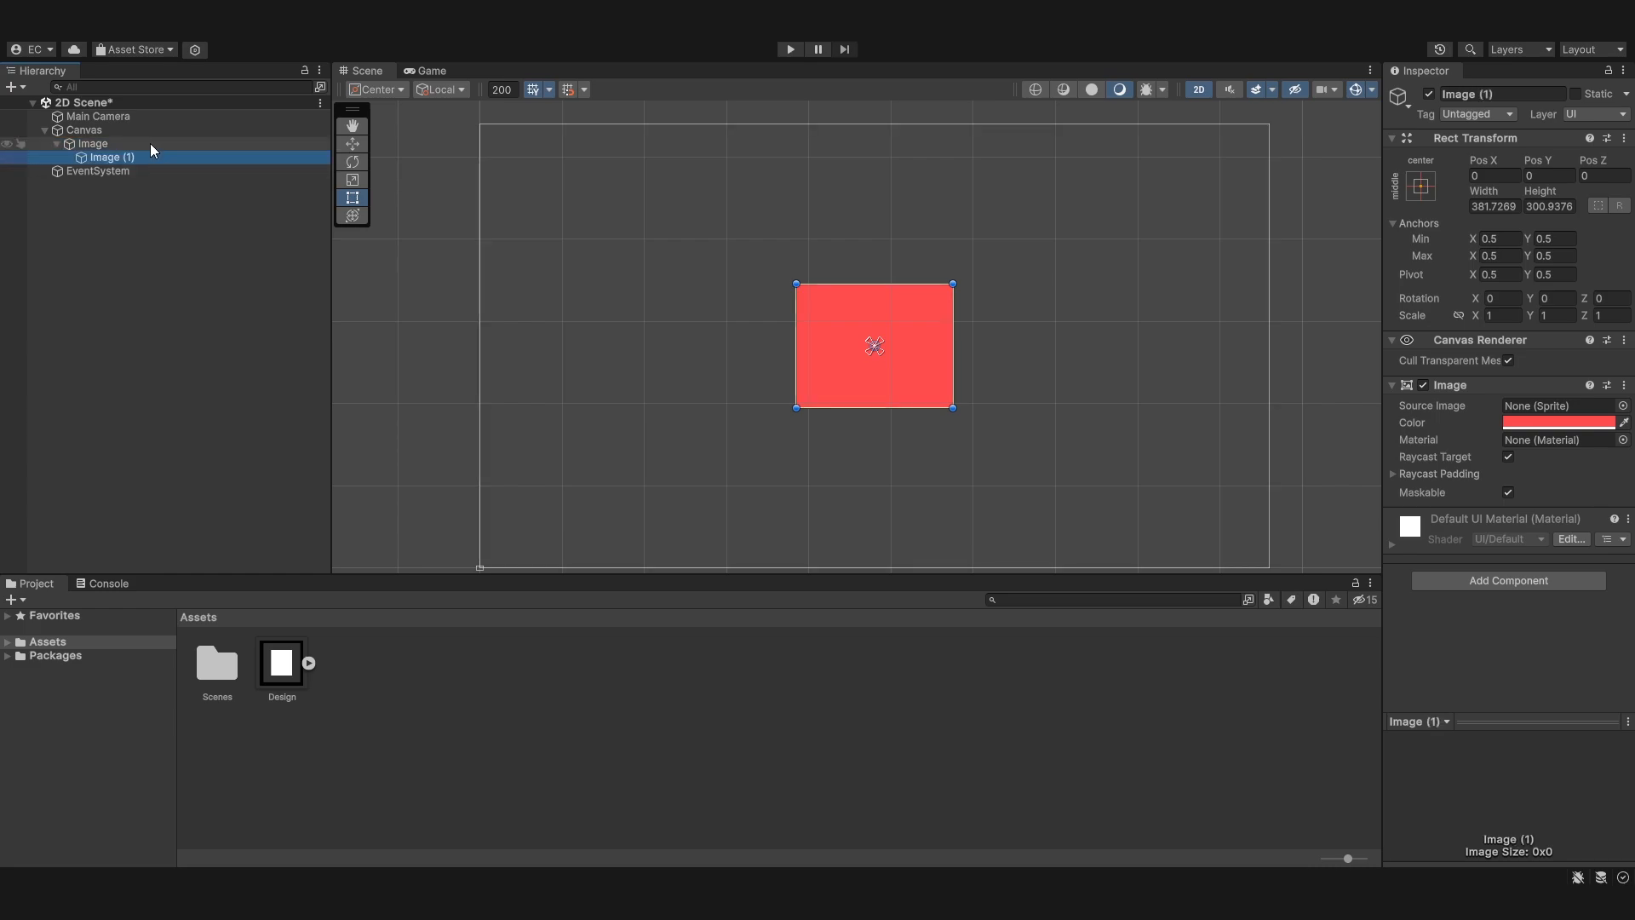
Color the nested copy light blue and shrink it to about 260 by 199, centered on the red image.
{"action": "left_click", "coordinate": [1525, 421]}
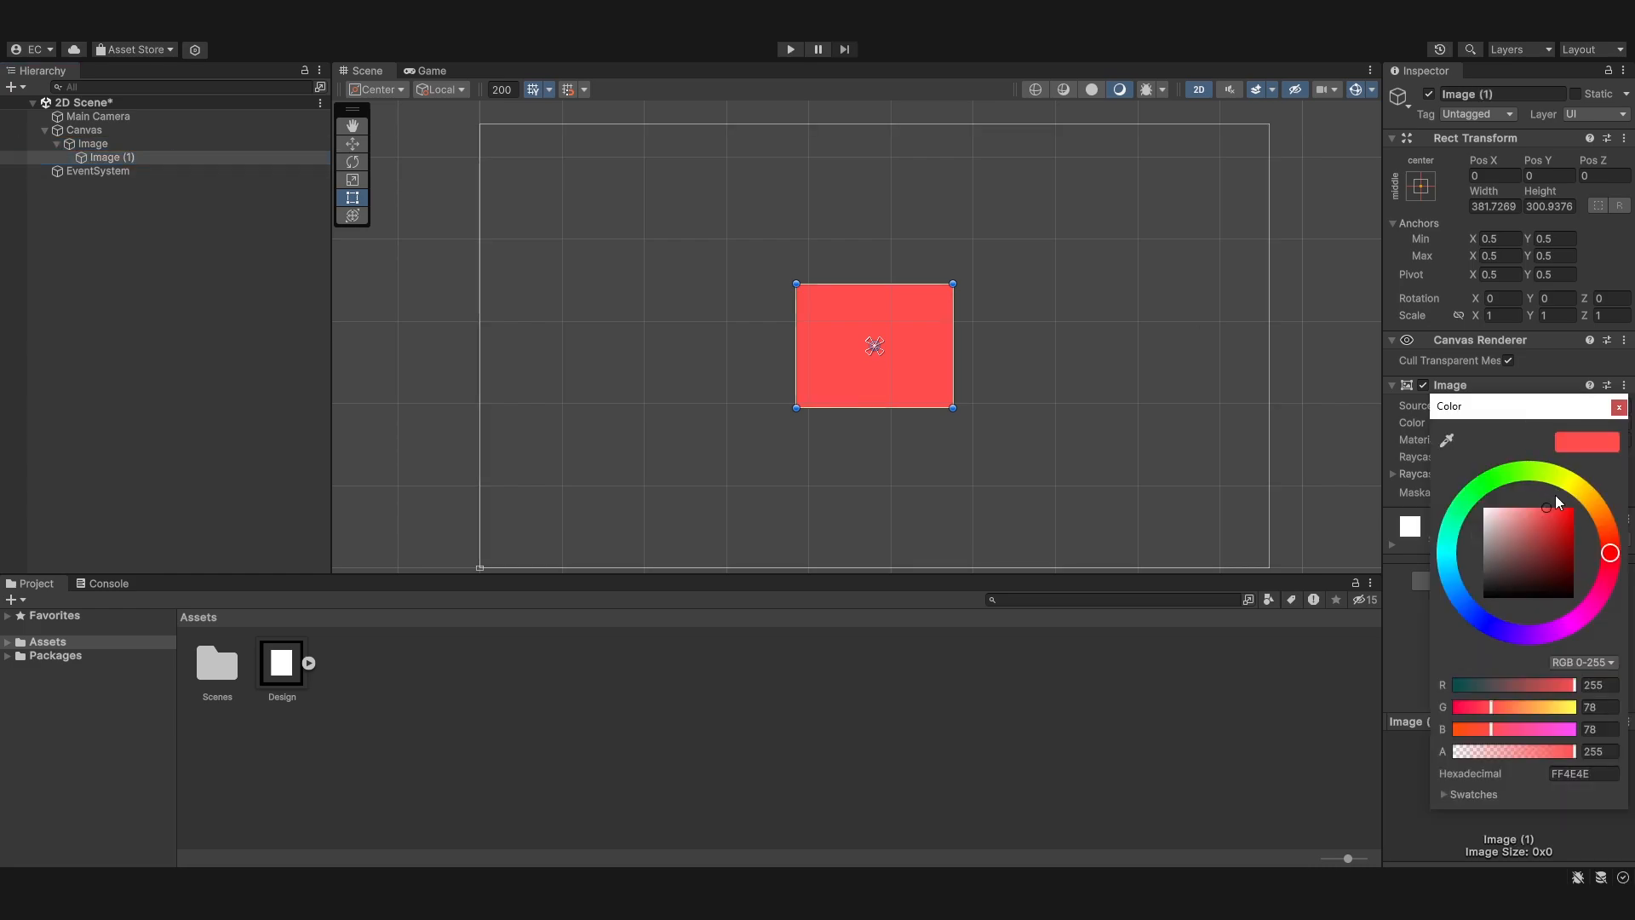
{"action": "left_click", "coordinate": [1475, 611]}
{"action": "left_click", "coordinate": [1619, 407]}
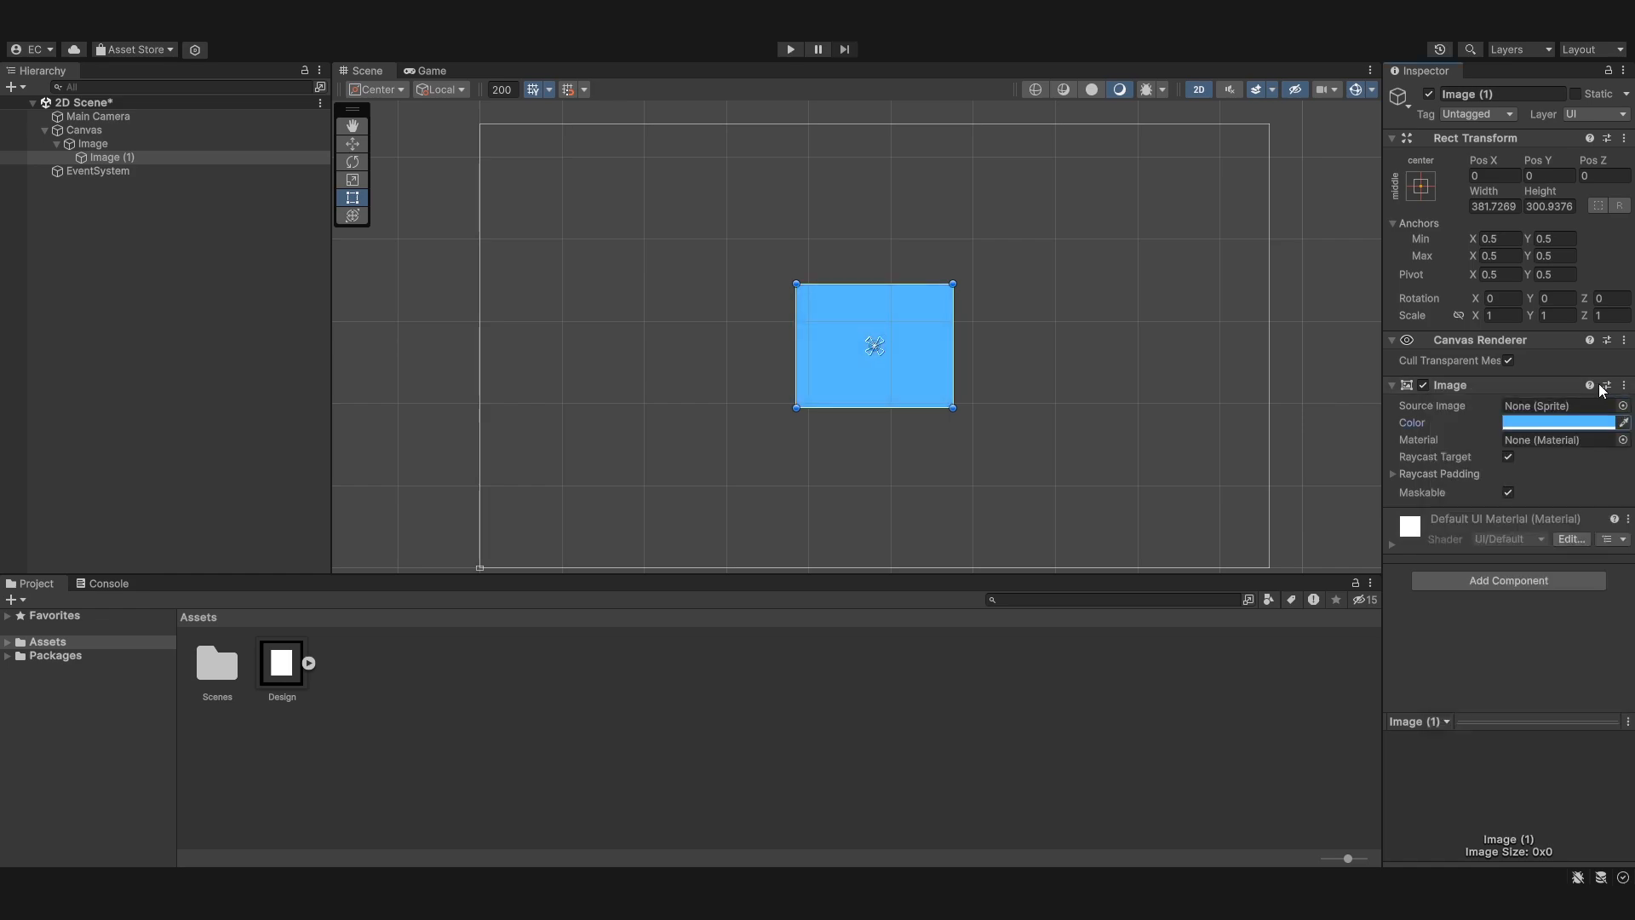
{"action": "left_click_drag", "start_coordinate": [954, 409], "coordinate": [901, 365]}
{"action": "left_click_drag", "start_coordinate": [890, 349], "coordinate": [915, 369]}
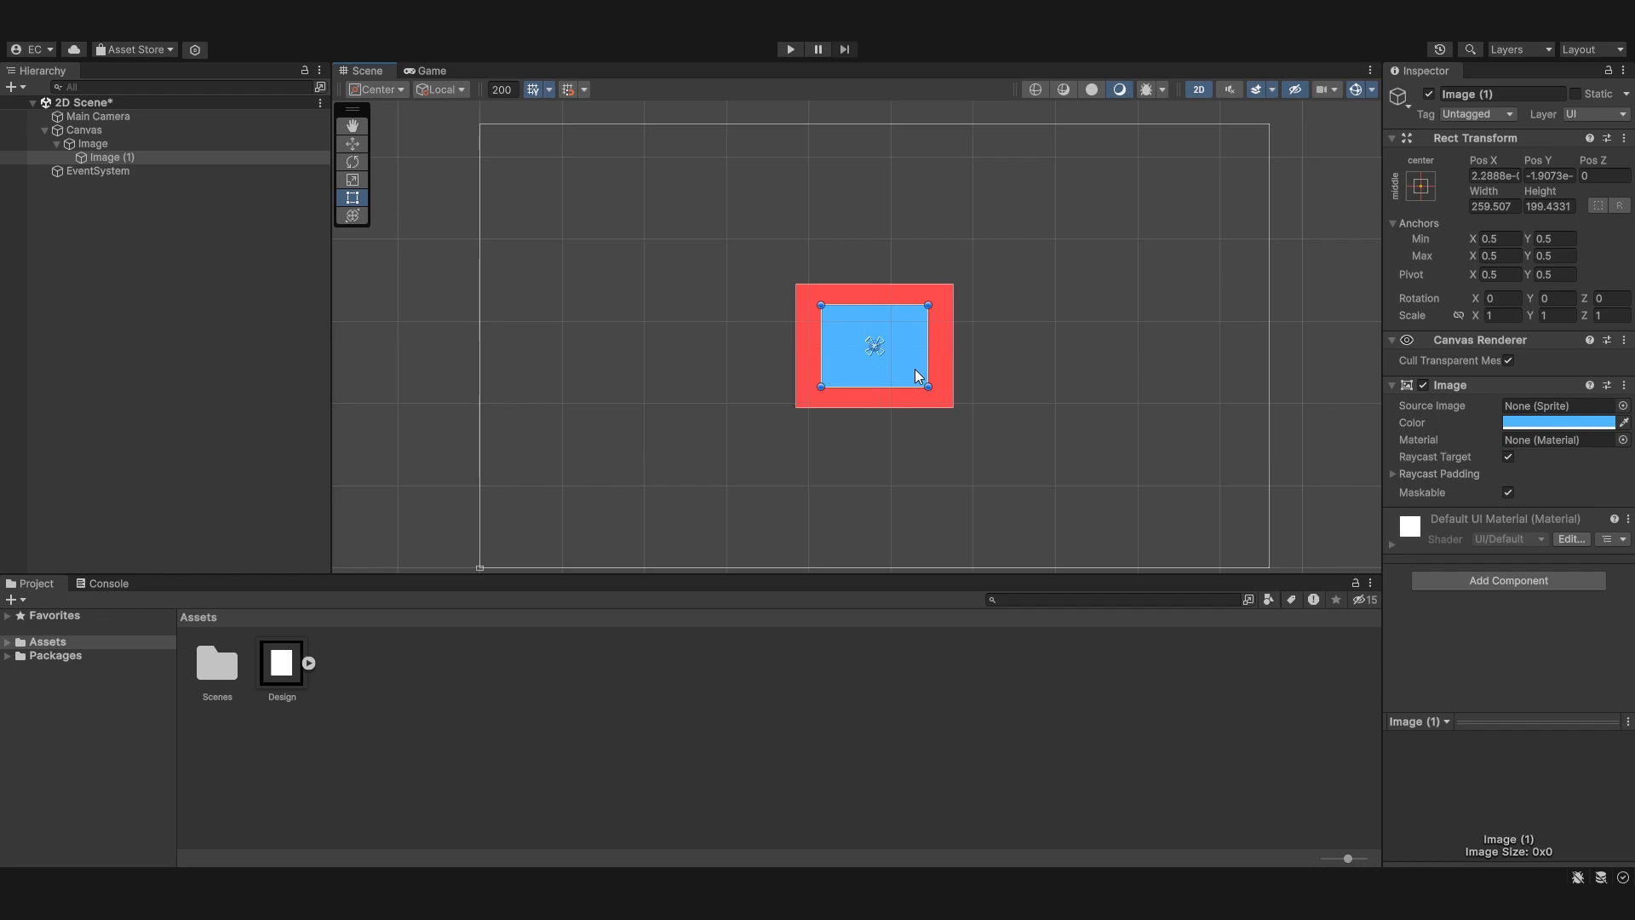
Anchor the blue child image to the top-left of its red parent.
{"action": "scroll", "coordinate": [1104, 367], "scroll_direction": "up", "scroll_amount": 2}
{"action": "scroll", "coordinate": [912, 354], "scroll_direction": "up", "scroll_amount": 3}
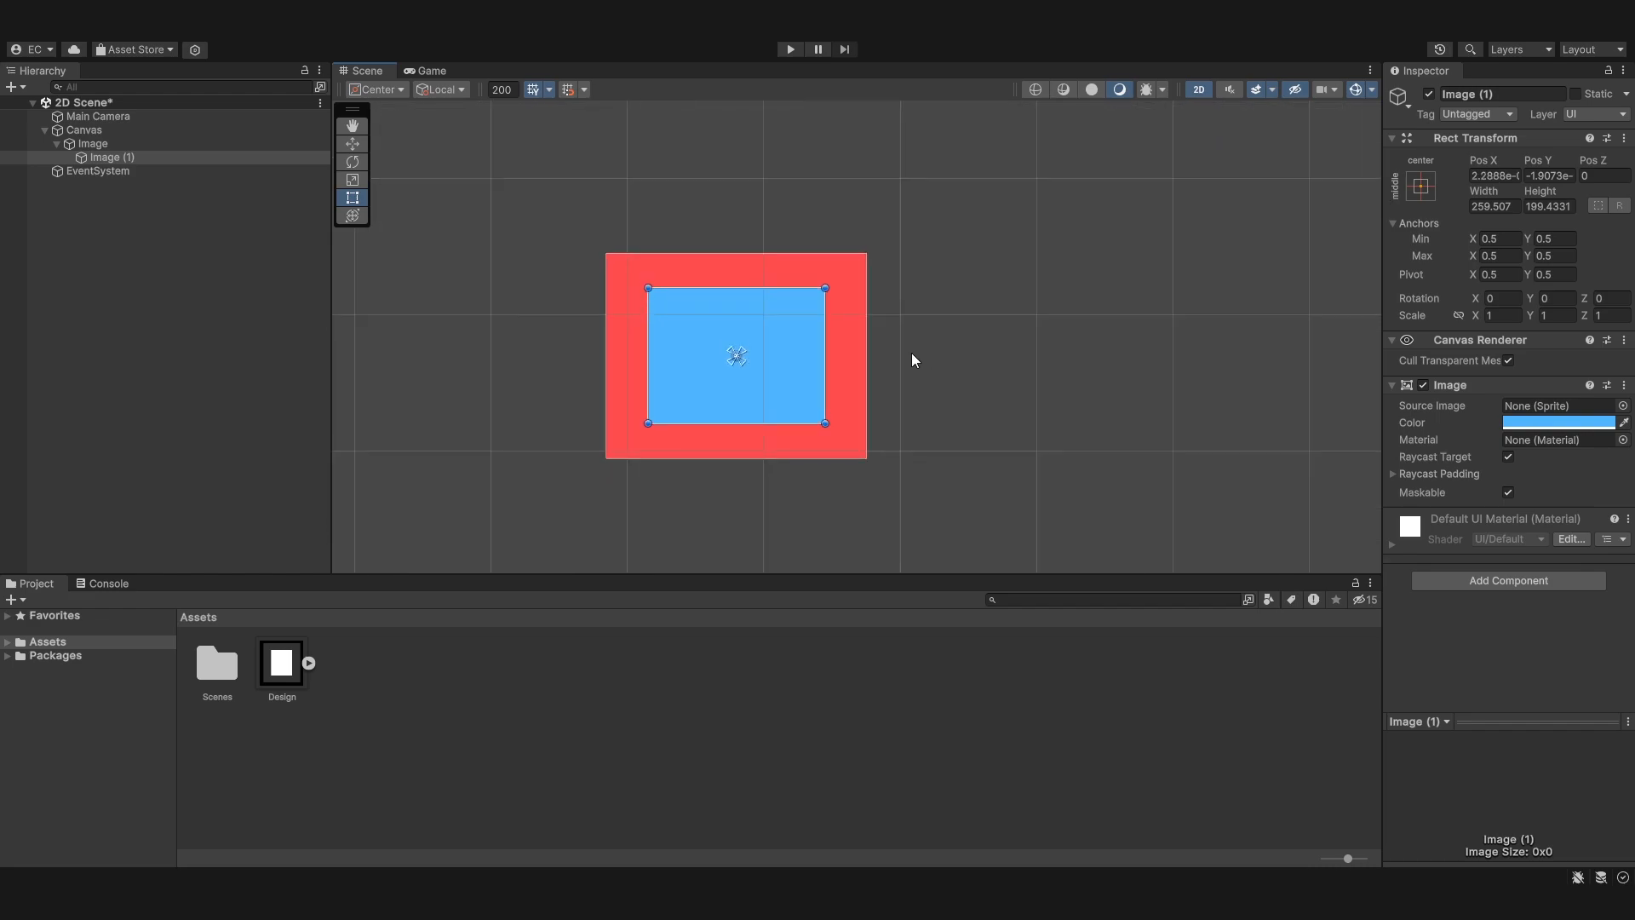
{"action": "left_click", "coordinate": [1424, 193]}
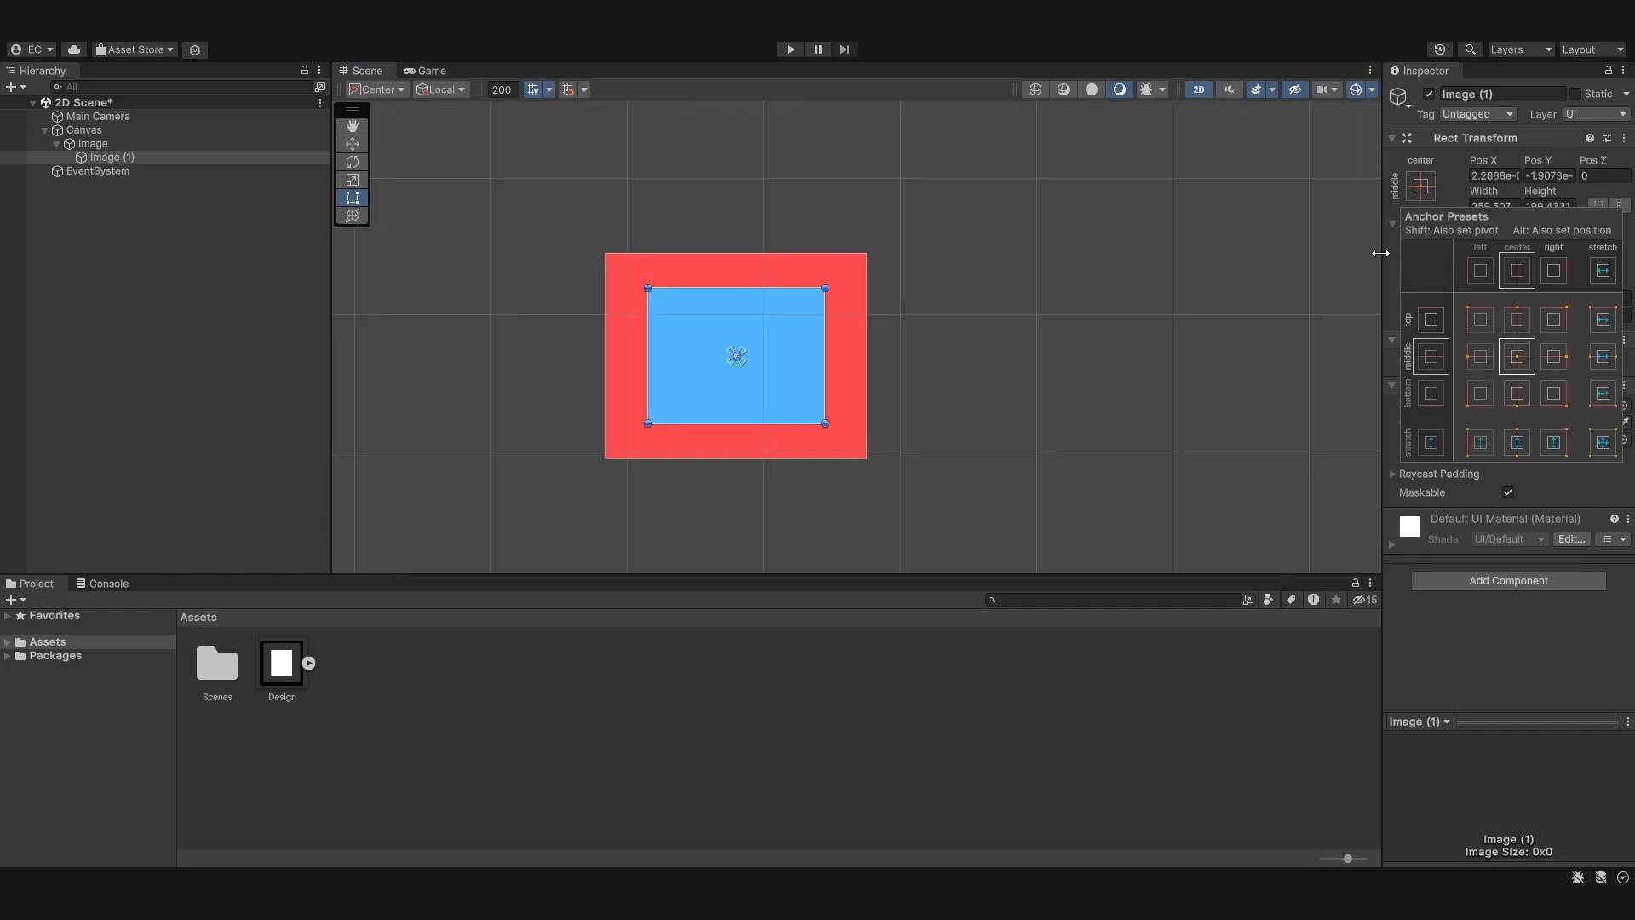
{"action": "left_click", "coordinate": [1481, 318]}
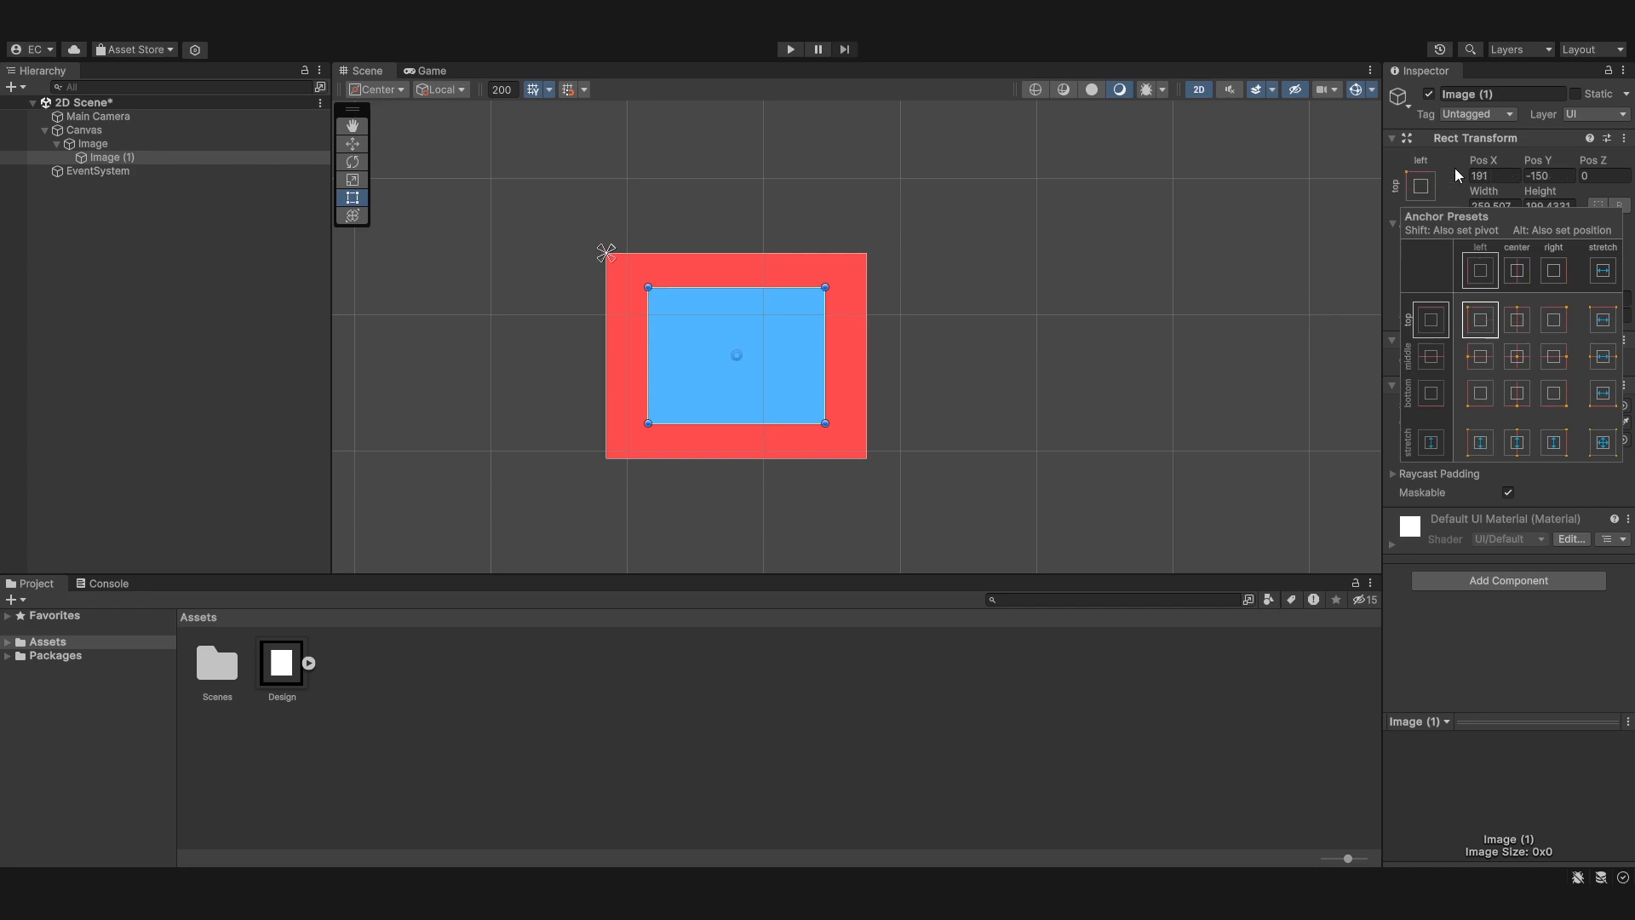
{"action": "left_click", "coordinate": [1403, 193]}
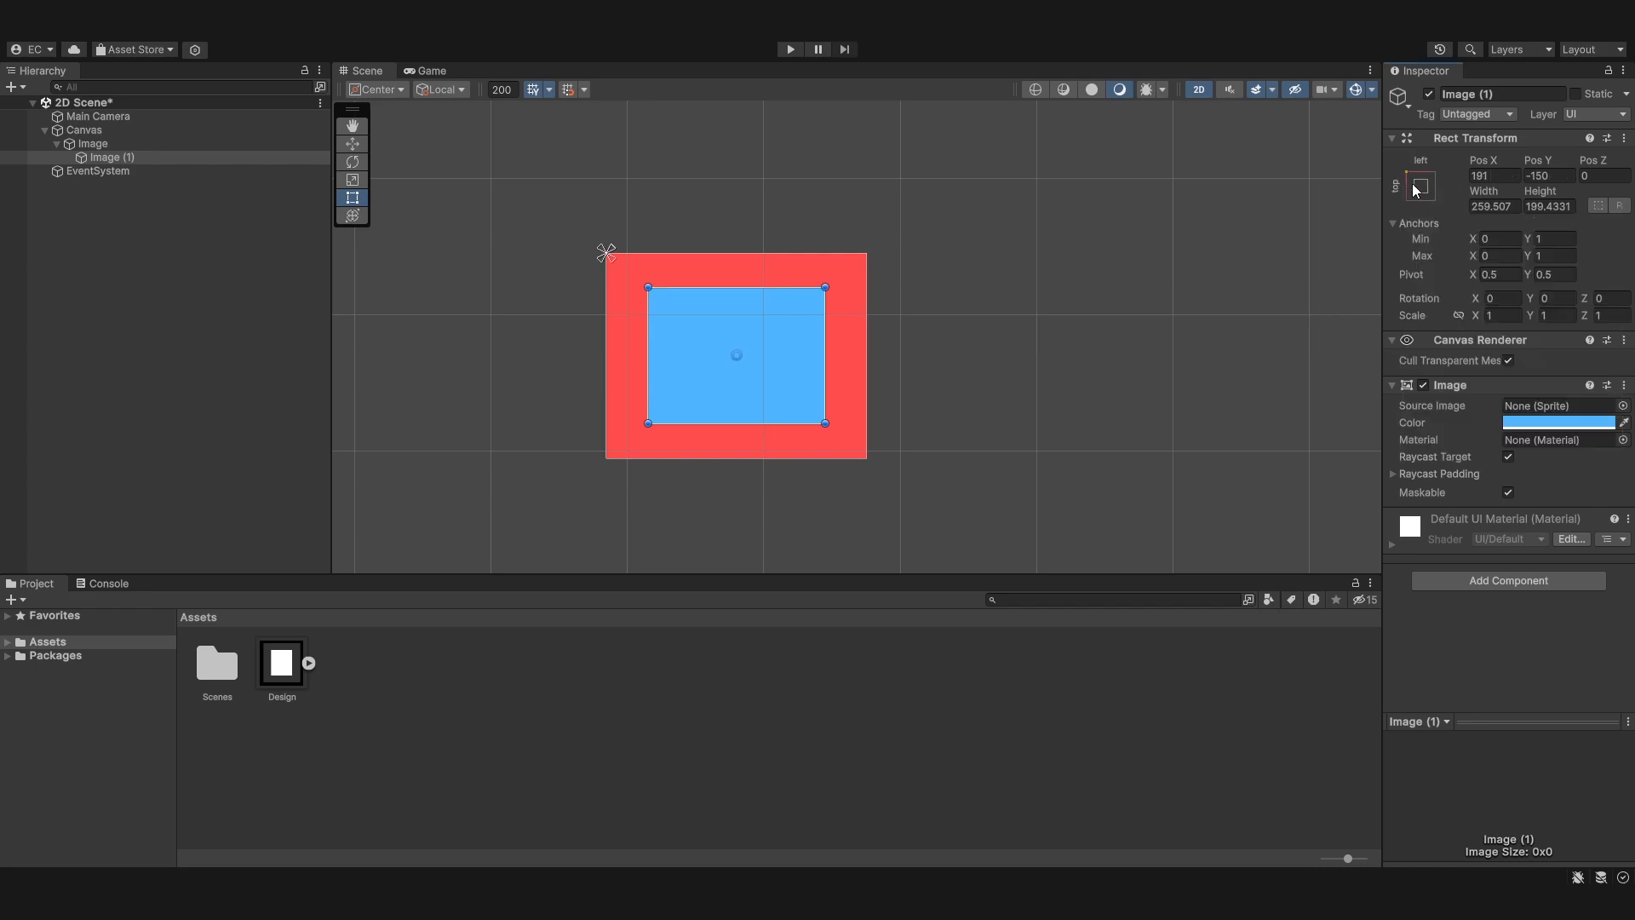
Set the blue child image's X and Y positions to 0.
{"action": "left_click", "coordinate": [1495, 175]}
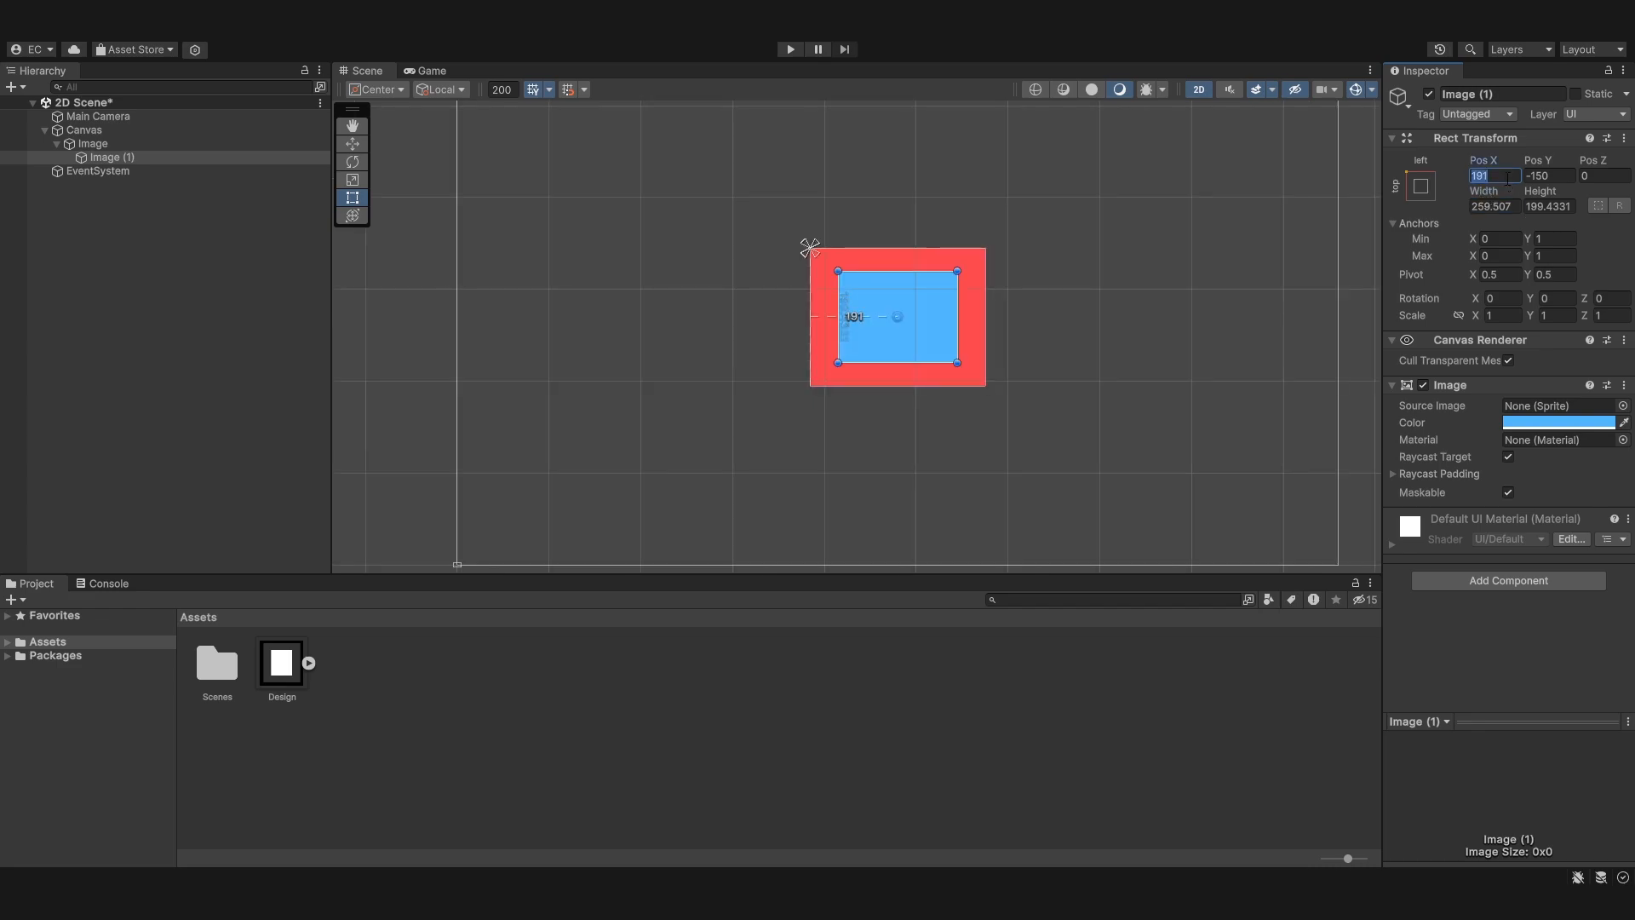
{"action": "type", "text": "0"}
{"action": "key", "text": "Tab"}
{"action": "type", "text": "0"}
{"action": "key", "text": "Return"}
Examine where the blue child image sits relative to its anchor at the red parent's corner.
{"action": "scroll", "coordinate": [859, 282], "scroll_direction": "up", "scroll_amount": 5}
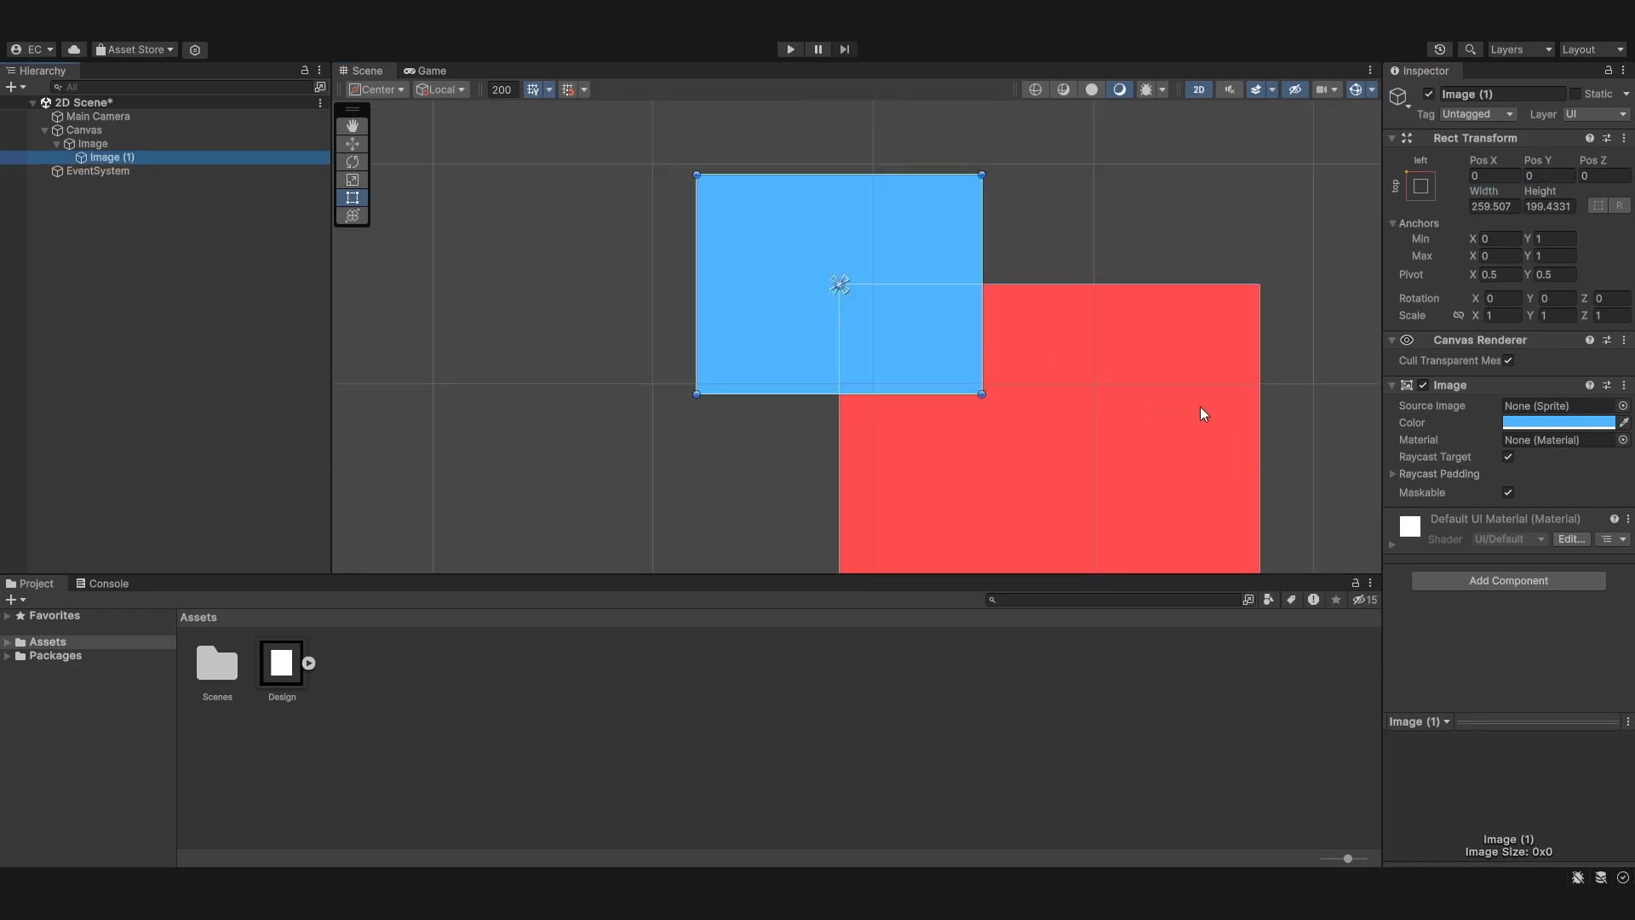
{"action": "middle_click_drag", "start_coordinate": [1055, 487], "coordinate": [805, 322]}
{"action": "middle_click_drag", "start_coordinate": [464, 235], "coordinate": [462, 307]}
{"action": "scroll", "coordinate": [782, 269], "scroll_direction": "down", "scroll_amount": 5}
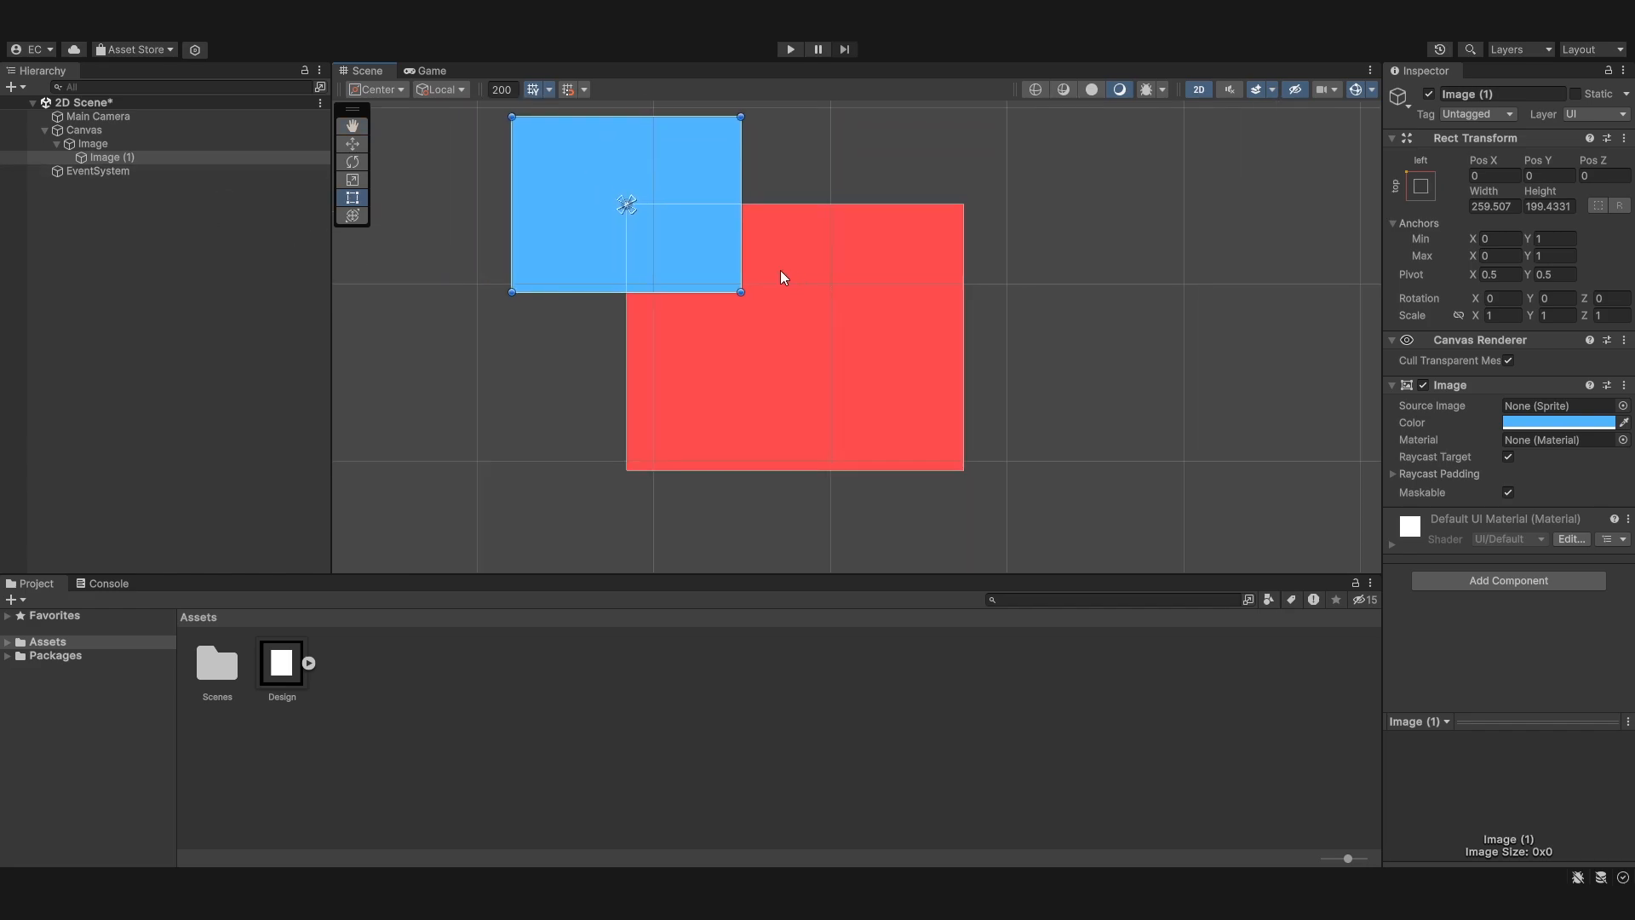
{"action": "middle_click_drag", "start_coordinate": [782, 270], "coordinate": [861, 325]}
{"action": "scroll", "coordinate": [856, 328], "scroll_direction": "up", "scroll_amount": 3}
{"action": "scroll", "coordinate": [707, 266], "scroll_direction": "up", "scroll_amount": 3}
{"action": "middle_click_drag", "start_coordinate": [705, 265], "coordinate": [717, 268]}
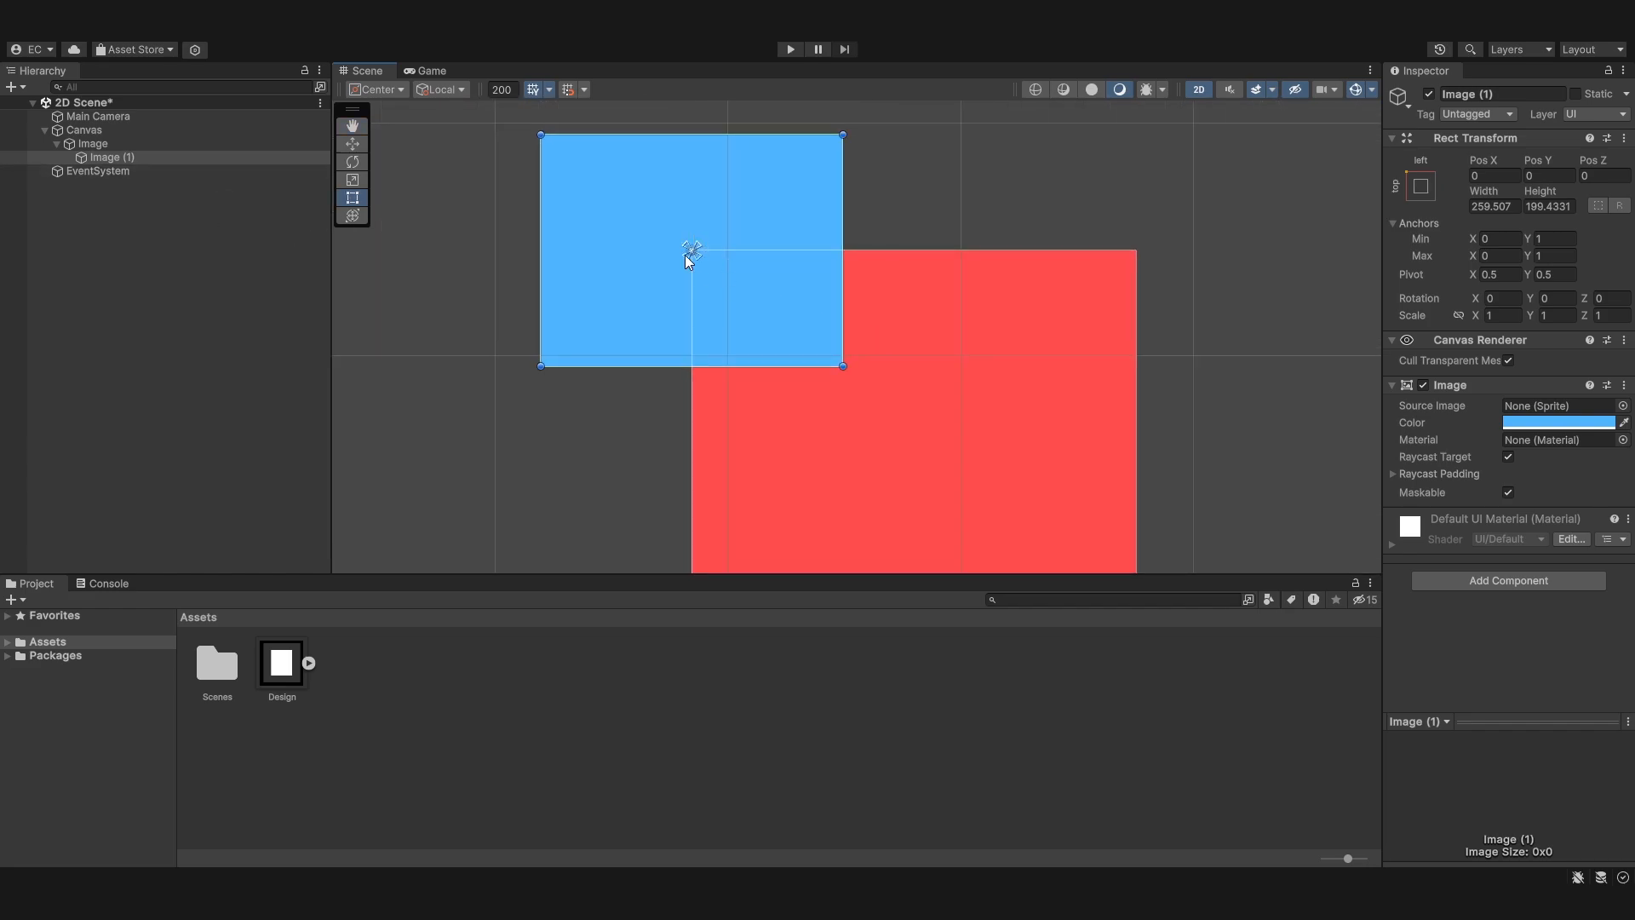
Reselect the blue child image and switch the Scene tool handle position from Center to Pivot.
{"action": "left_click", "coordinate": [133, 146]}
{"action": "left_click", "coordinate": [596, 210]}
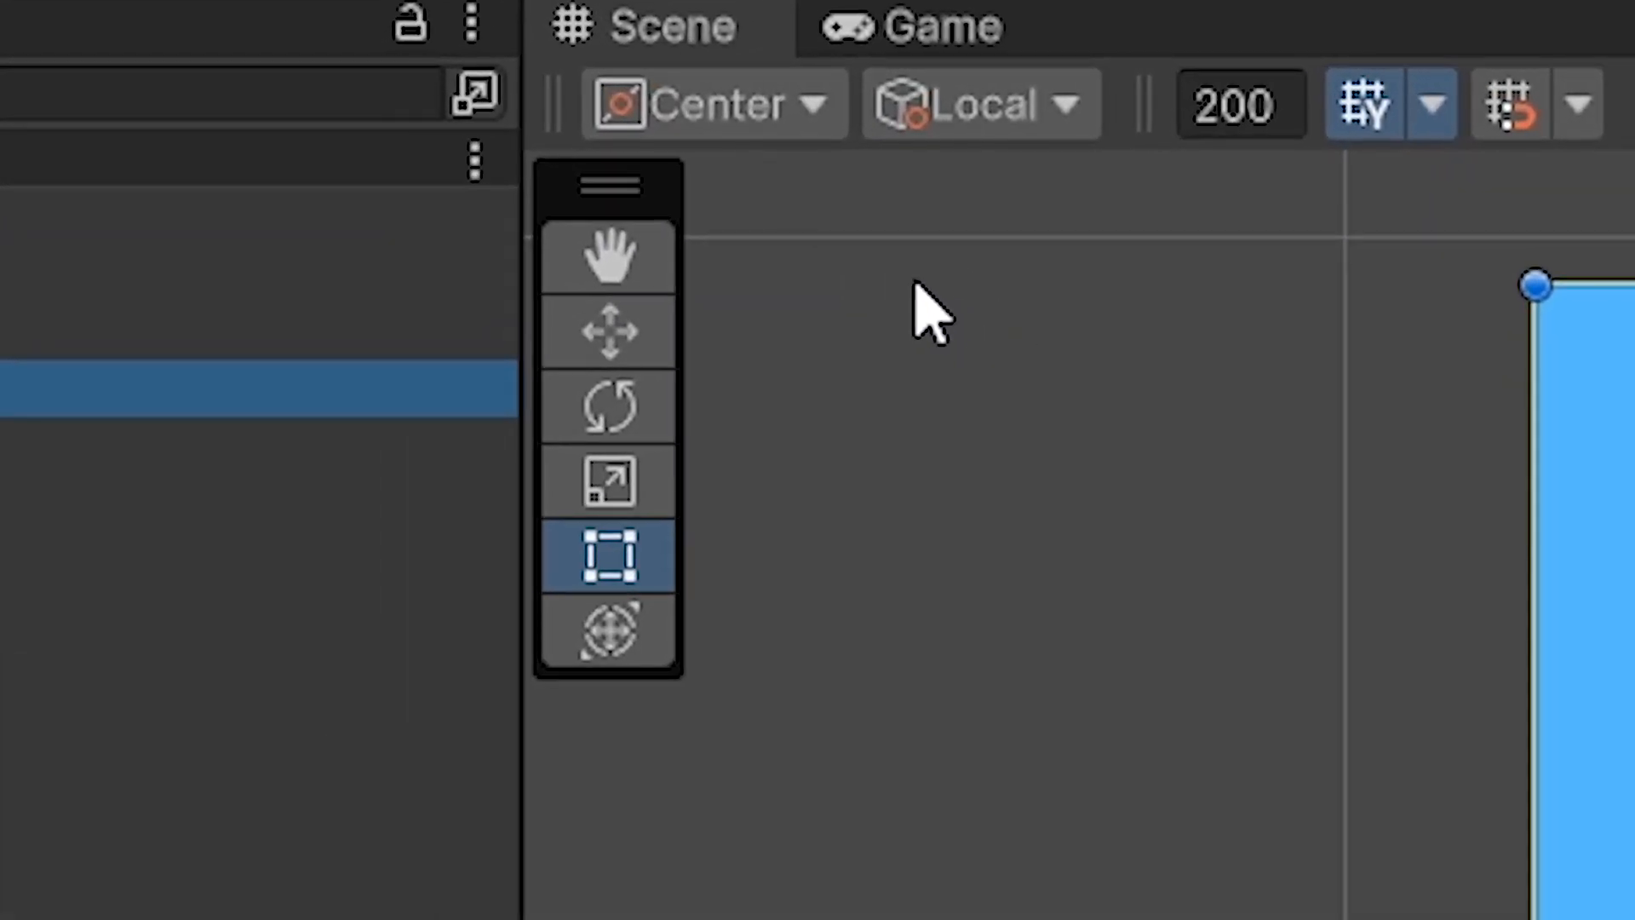
{"action": "left_click", "coordinate": [756, 113]}
{"action": "left_click", "coordinate": [778, 241]}
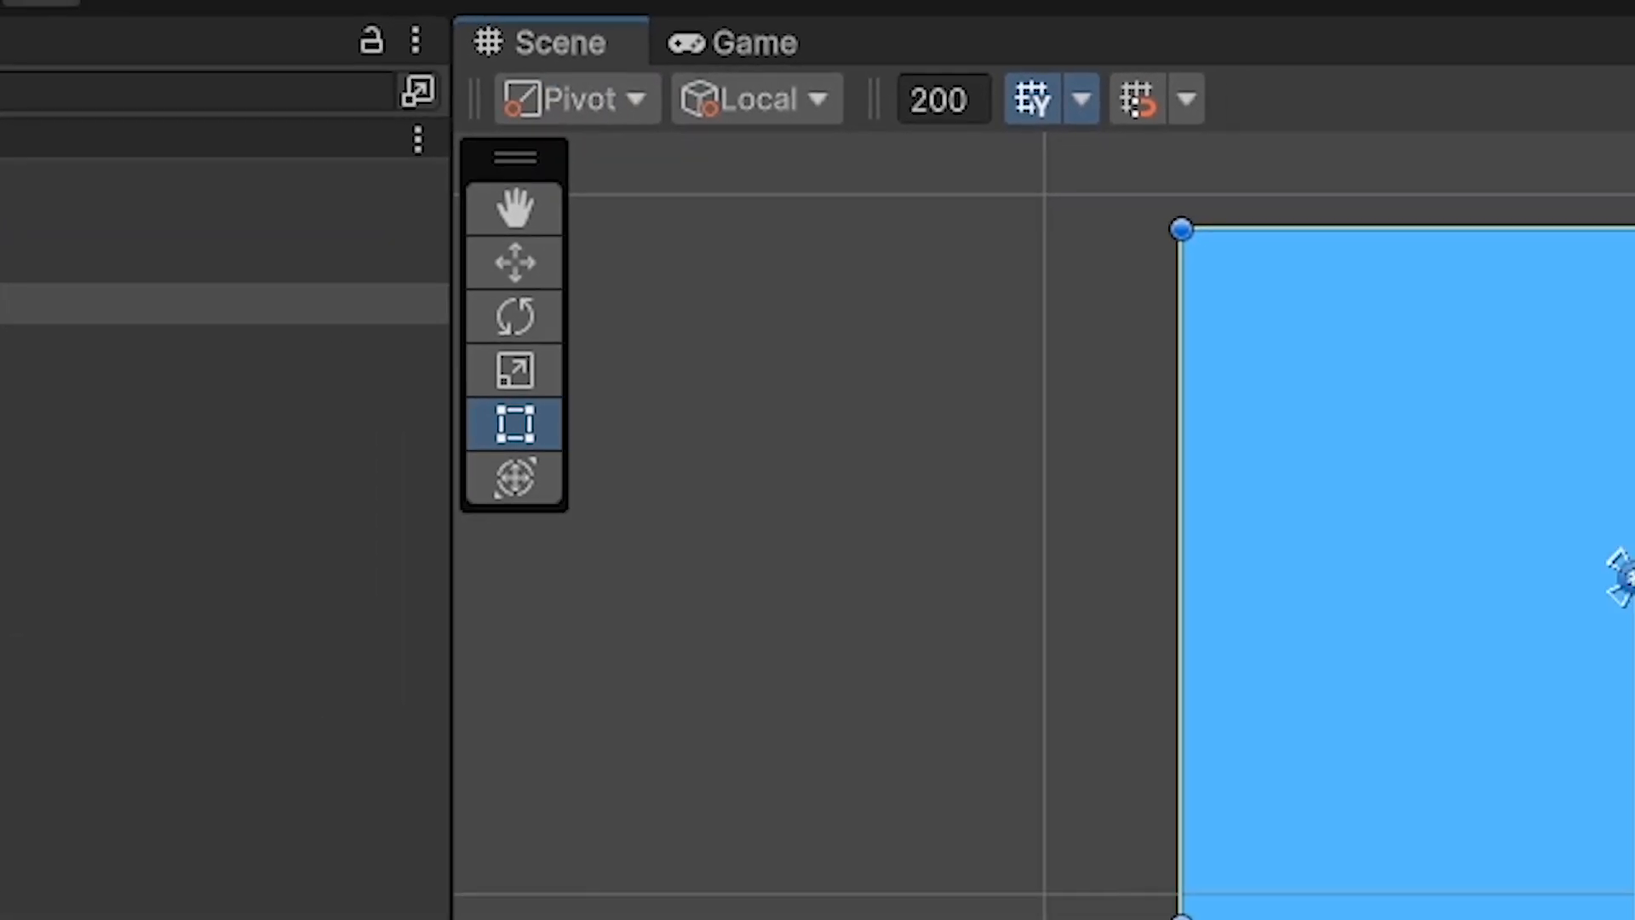
Set the blue child image's pivot to X 0 and Y 0.
{"action": "type", "text": "0.03"}
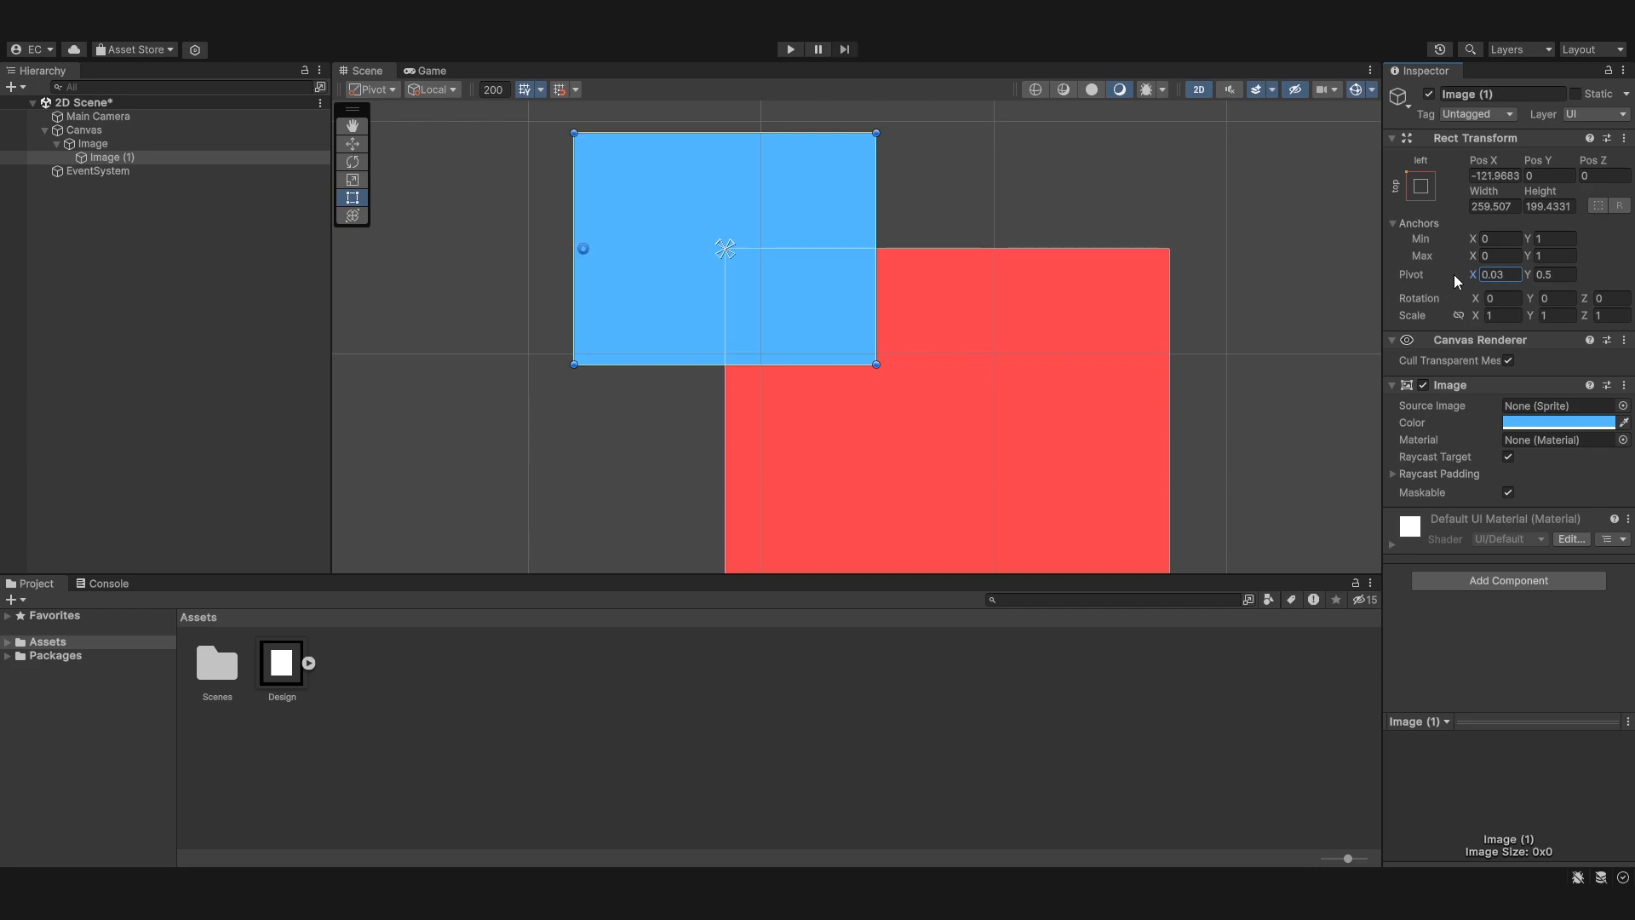
{"action": "double_click", "coordinate": [1486, 273]}
{"action": "type", "text": "0"}
{"action": "left_click", "coordinate": [1550, 275]}
{"action": "type", "text": "0"}
{"action": "left_click", "coordinate": [1230, 235]}
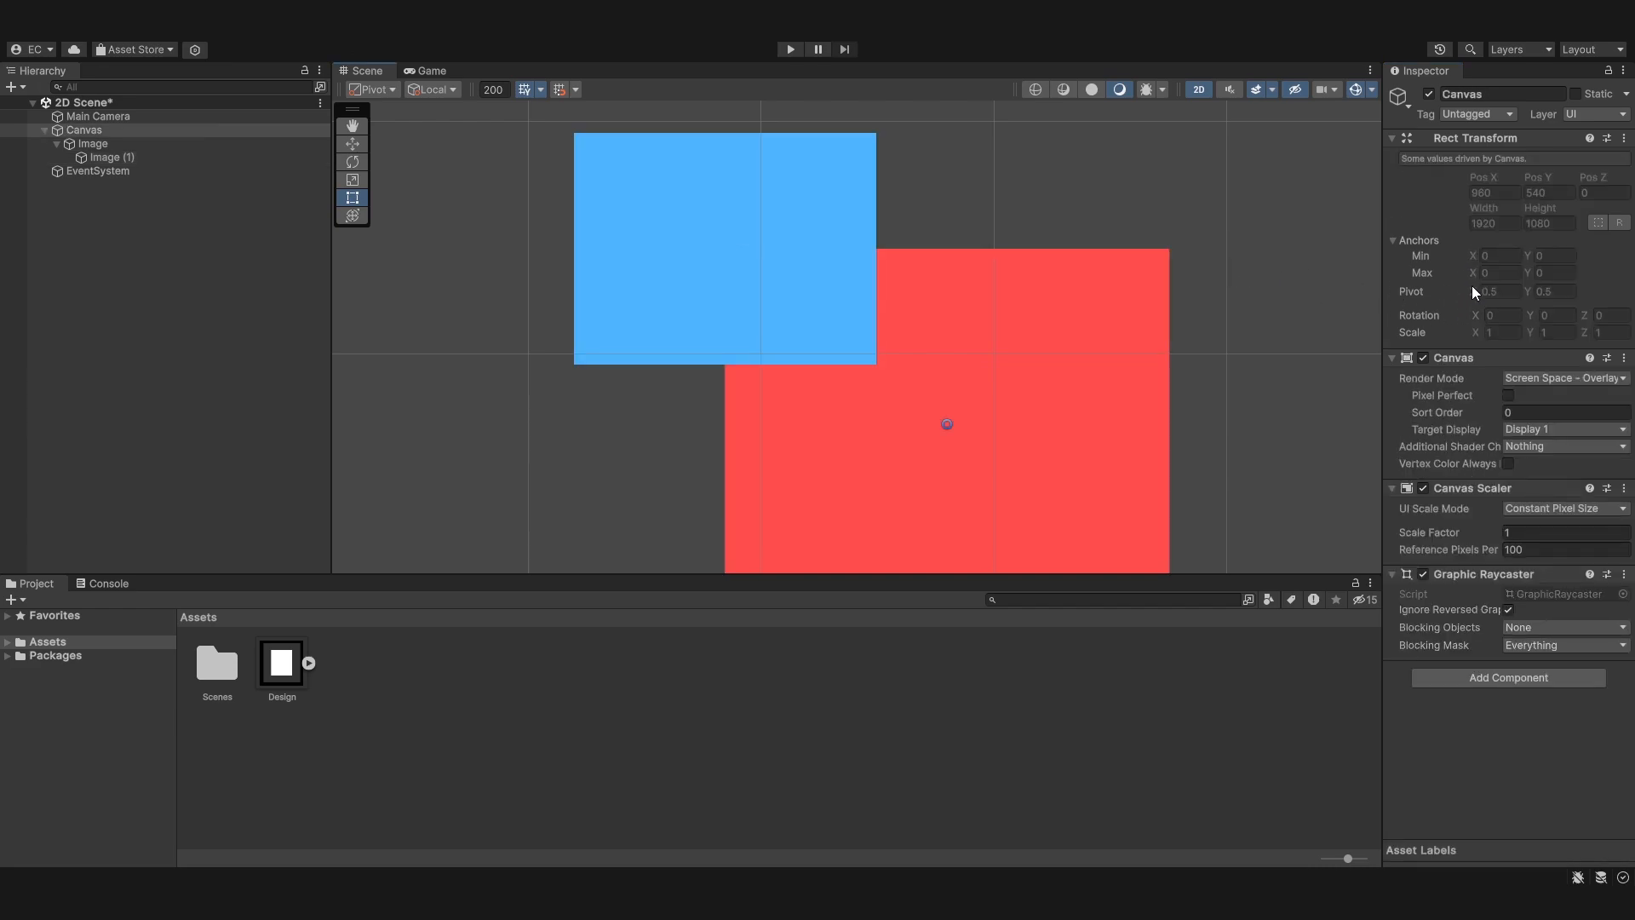
Reselect the blue child image and examine where its pivot sits relative to its corners and the red parent.
{"action": "left_click", "coordinate": [108, 160]}
{"action": "scroll", "coordinate": [513, 237], "scroll_direction": "up", "scroll_amount": 2}
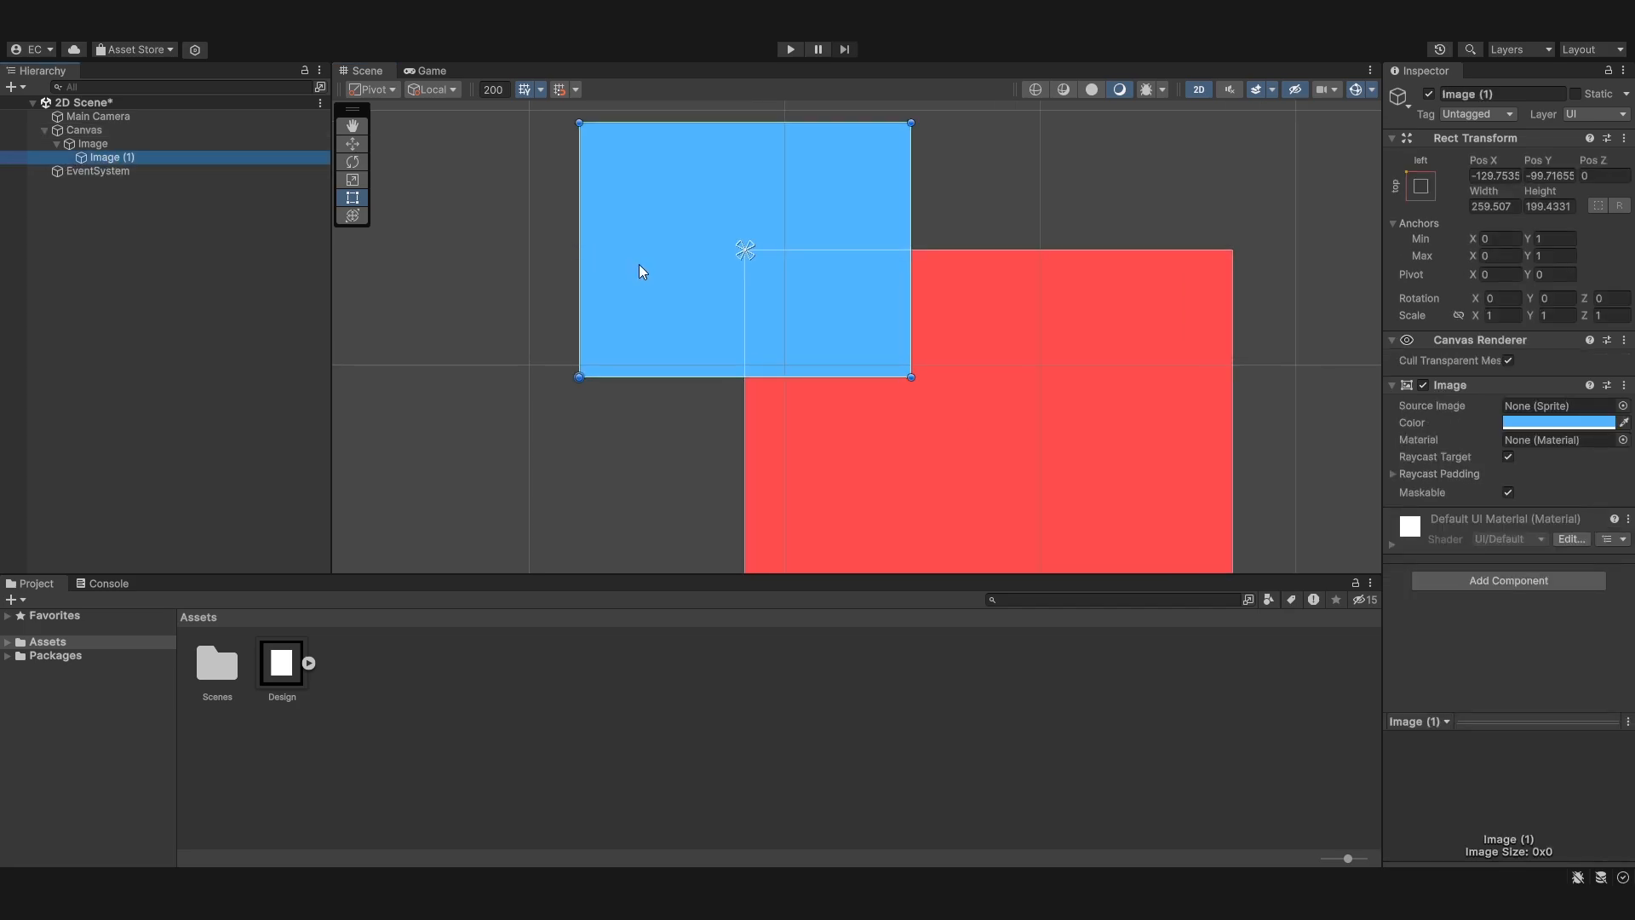
{"action": "middle_click_drag", "start_coordinate": [643, 268], "coordinate": [729, 325]}
{"action": "scroll", "coordinate": [682, 444], "scroll_direction": "up", "scroll_amount": 9}
{"action": "scroll", "coordinate": [664, 433], "scroll_direction": "up", "scroll_amount": 5}
{"action": "scroll", "coordinate": [673, 435], "scroll_direction": "down", "scroll_amount": 11}
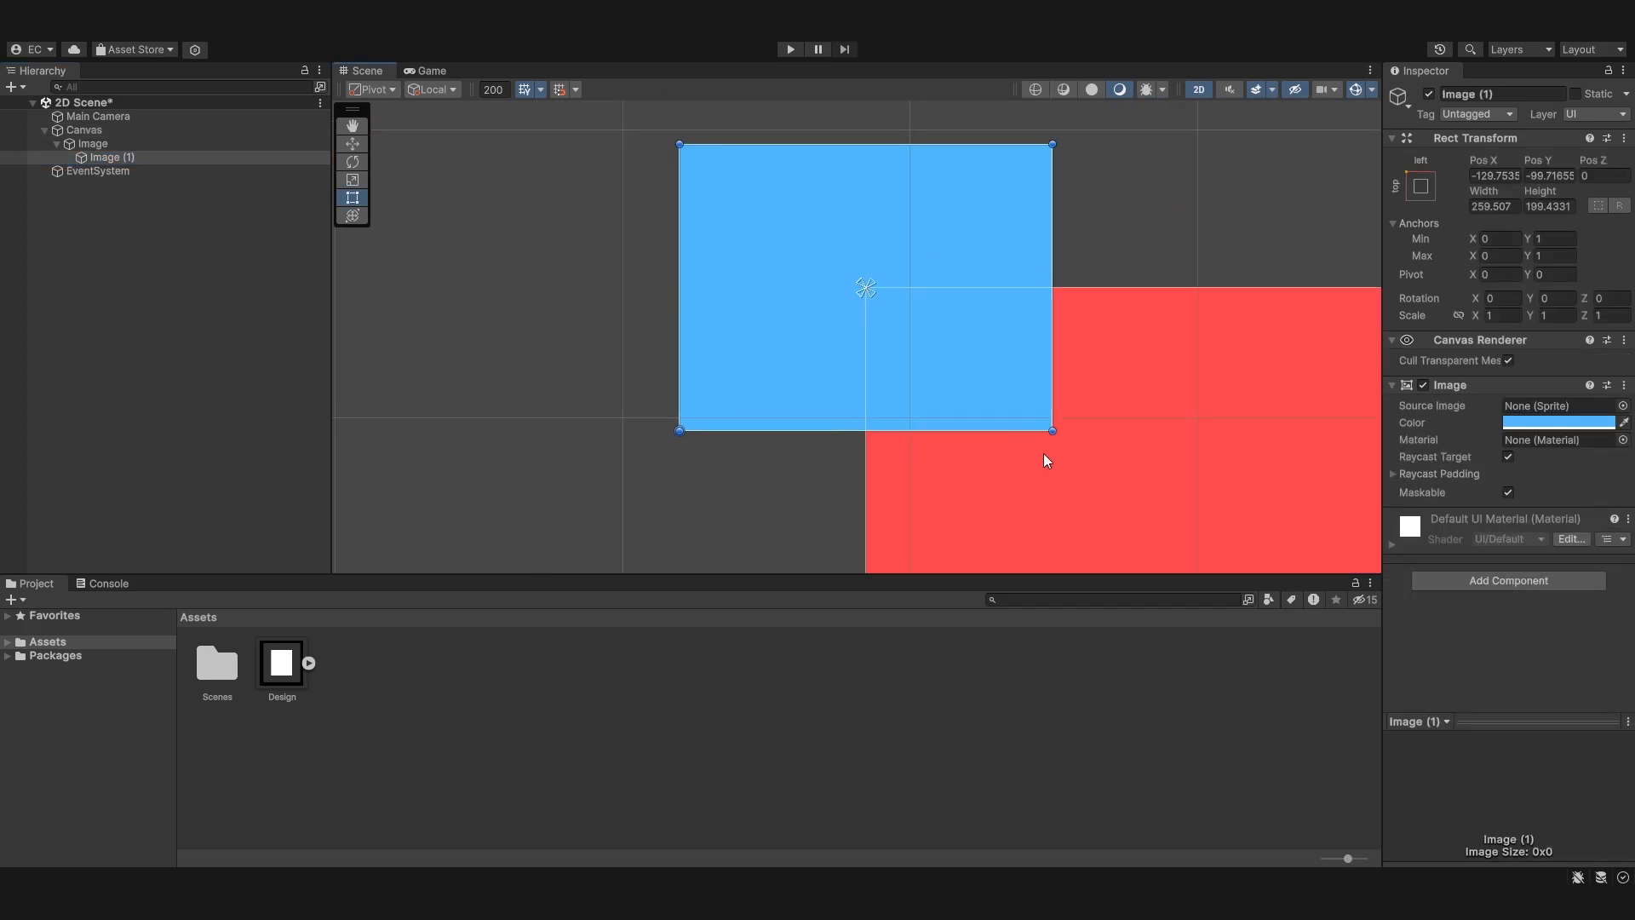
{"action": "middle_click_drag", "start_coordinate": [1034, 449], "coordinate": [961, 408]}
{"action": "scroll", "coordinate": [1349, 326], "scroll_direction": "down", "scroll_amount": 5}
{"action": "middle_click_drag", "start_coordinate": [1281, 343], "coordinate": [1227, 363]}
Set the blue child image's pivot Y to 1.
{"action": "left_click", "coordinate": [1555, 275]}
{"action": "type", "text": "1"}
{"action": "scroll", "coordinate": [430, 170], "scroll_direction": "down", "scroll_amount": 2}
{"action": "key", "text": "t"}
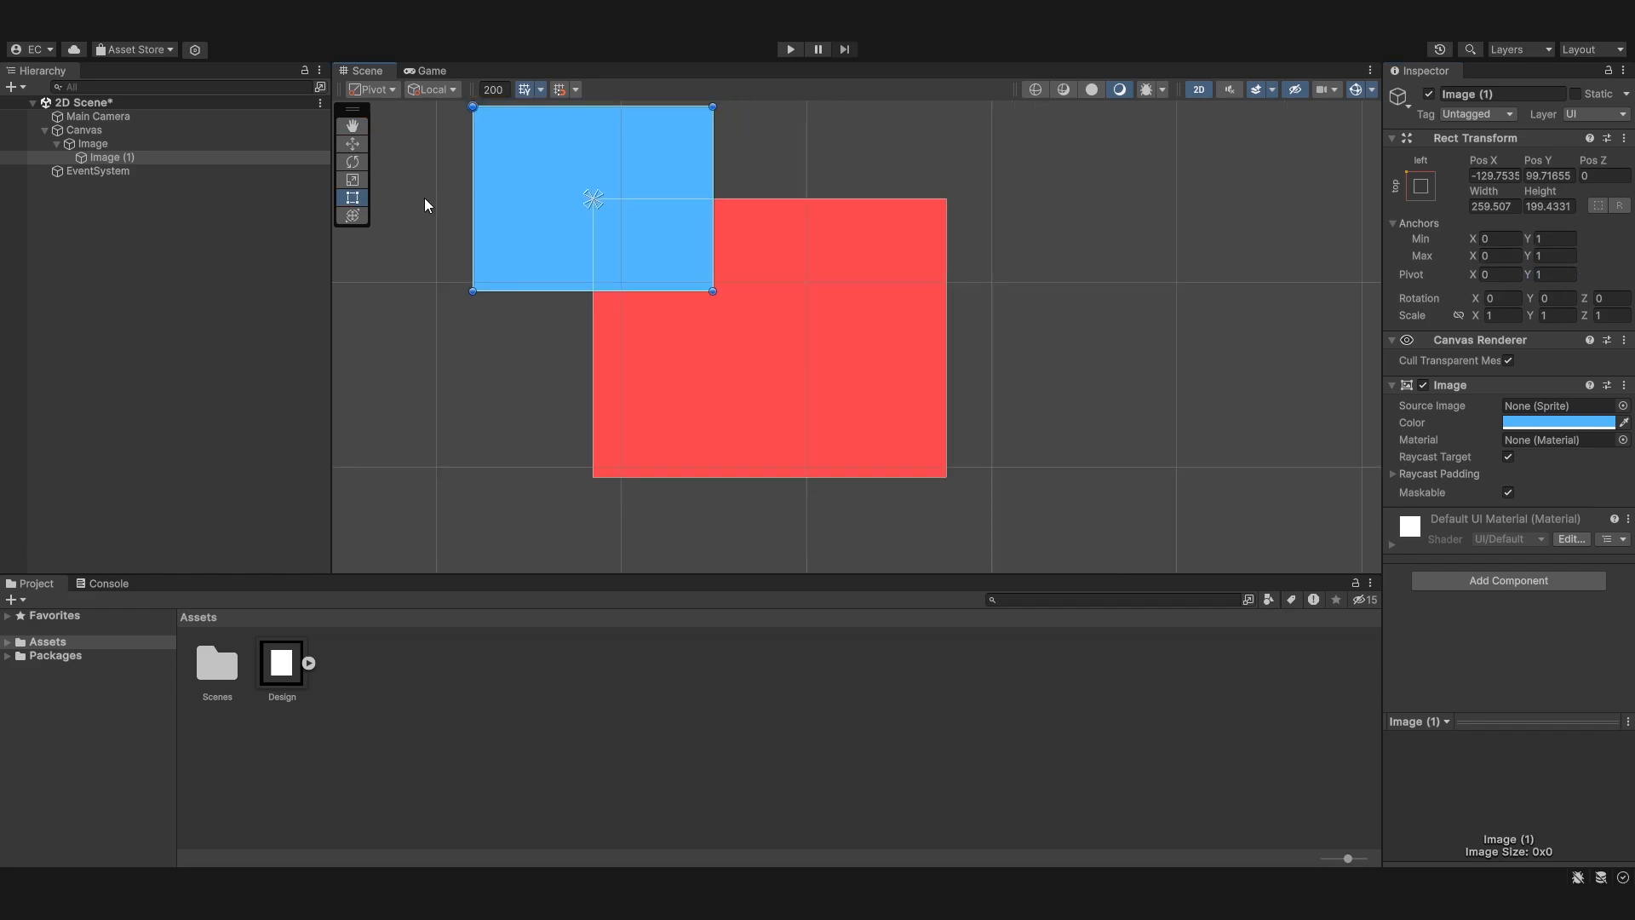
Set the blue child image's X and Y positions to 0 and reselect the image.
{"action": "left_click", "coordinate": [1495, 176]}
{"action": "type", "text": "0"}
{"action": "left_click", "coordinate": [1552, 176]}
{"action": "type", "text": "0"}
{"action": "left_click", "coordinate": [981, 243]}
{"action": "scroll", "coordinate": [702, 225], "scroll_direction": "up", "scroll_amount": 5}
{"action": "left_click", "coordinate": [621, 196]}
{"action": "left_click", "coordinate": [528, 191]}
{"action": "left_click", "coordinate": [235, 158]}
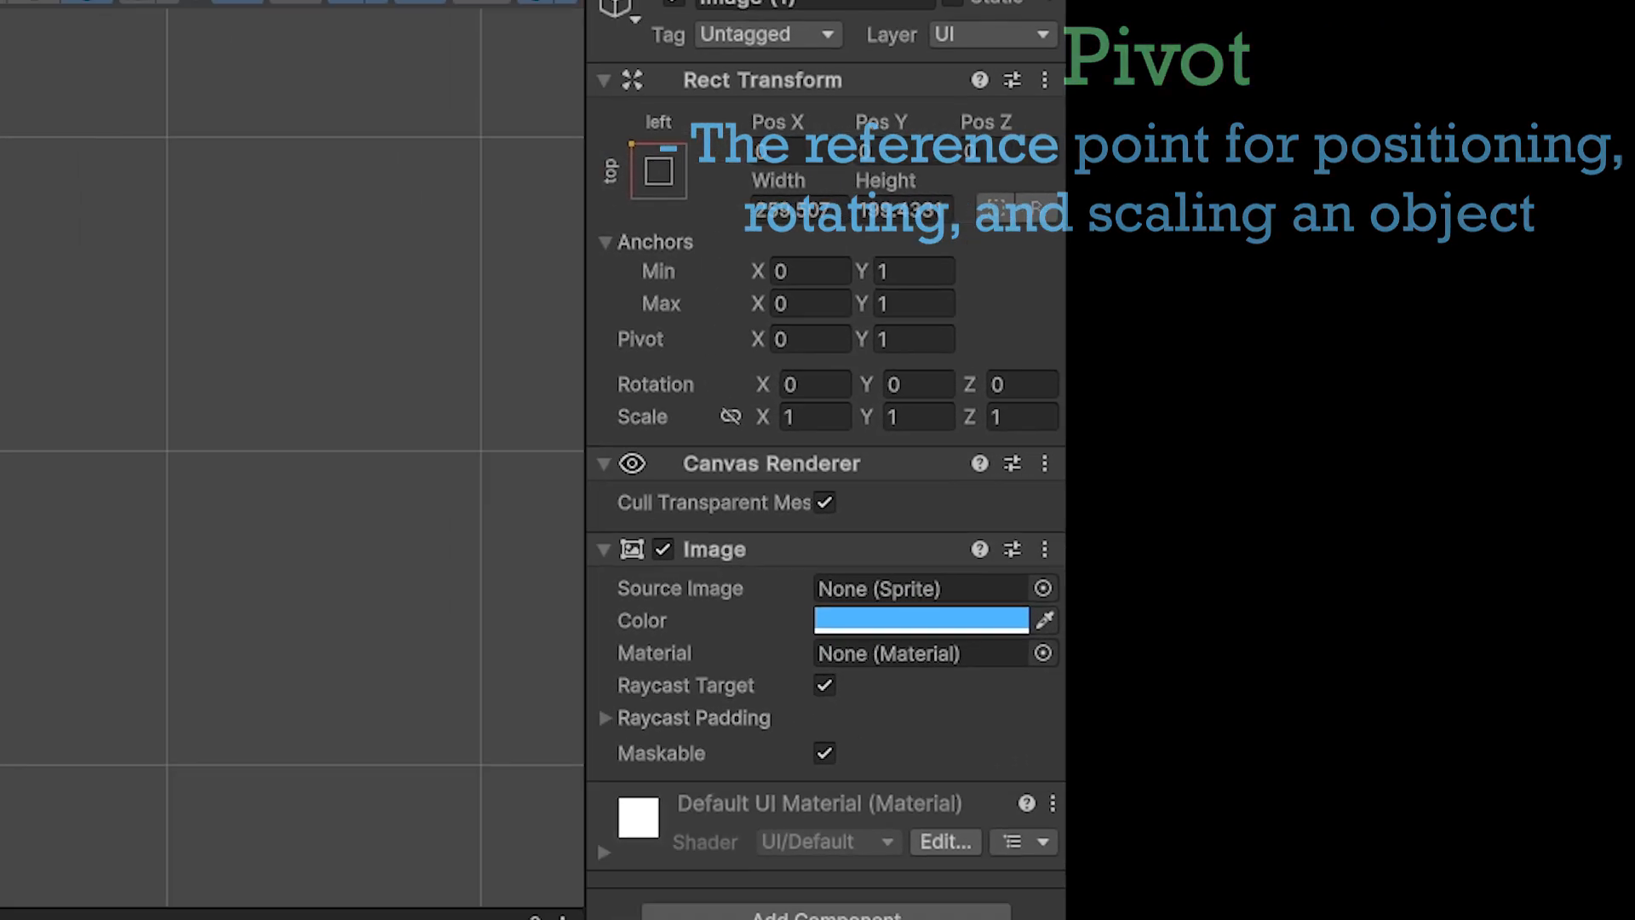
Switch the tool handle position to Center and back to Pivot, keeping the blue child image selected.
{"action": "left_click", "coordinate": [372, 89]}
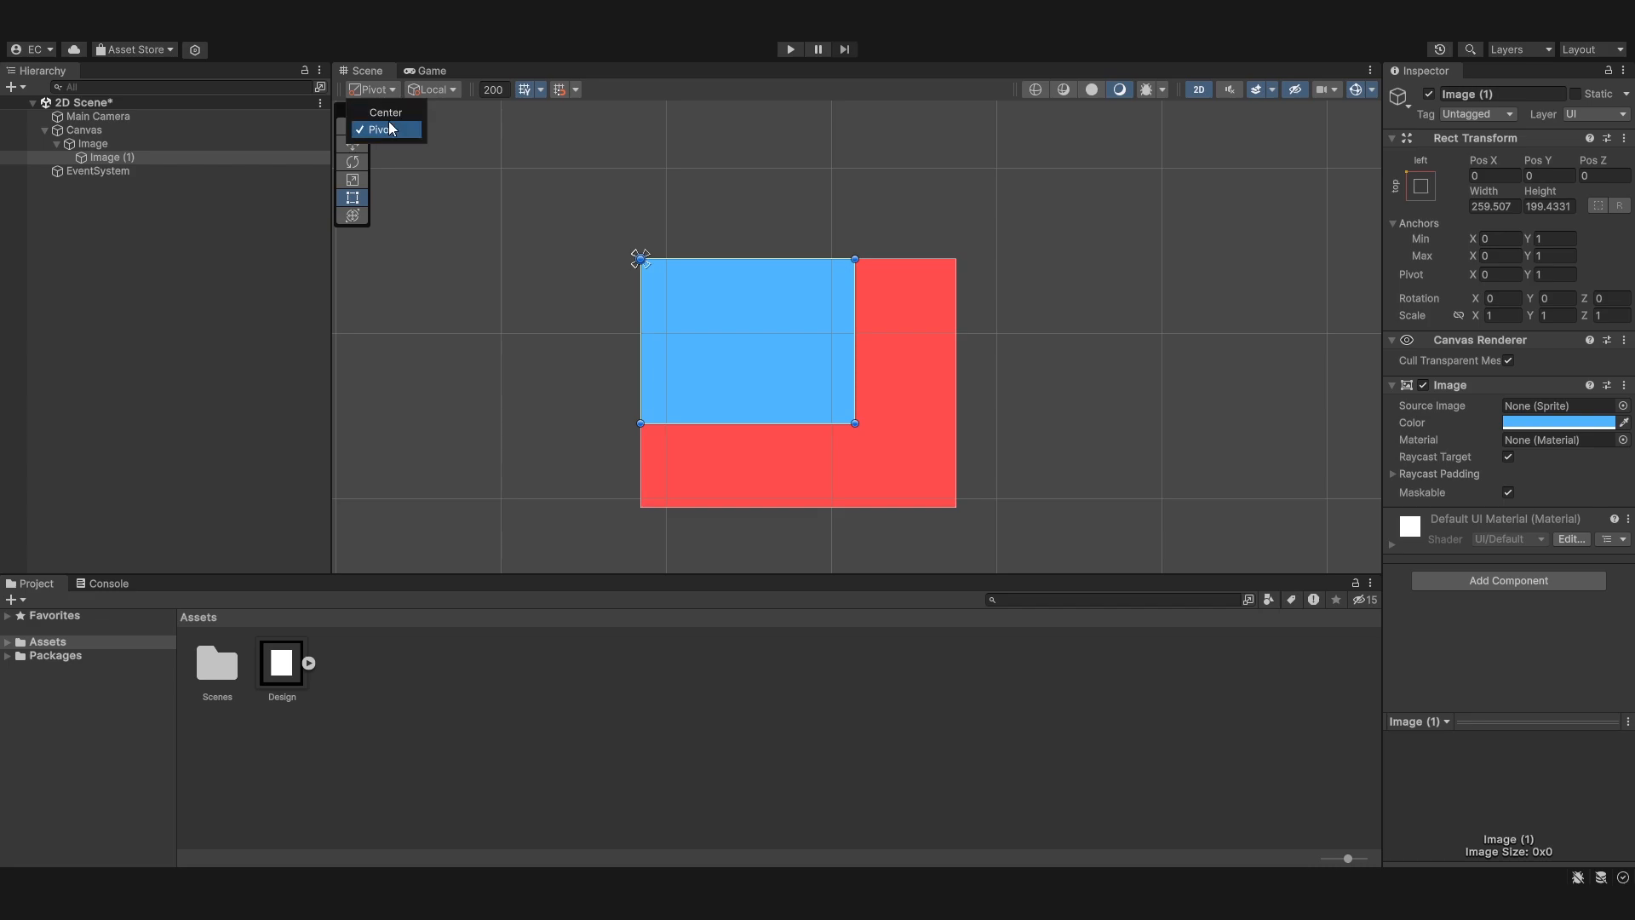
{"action": "left_click", "coordinate": [388, 112]}
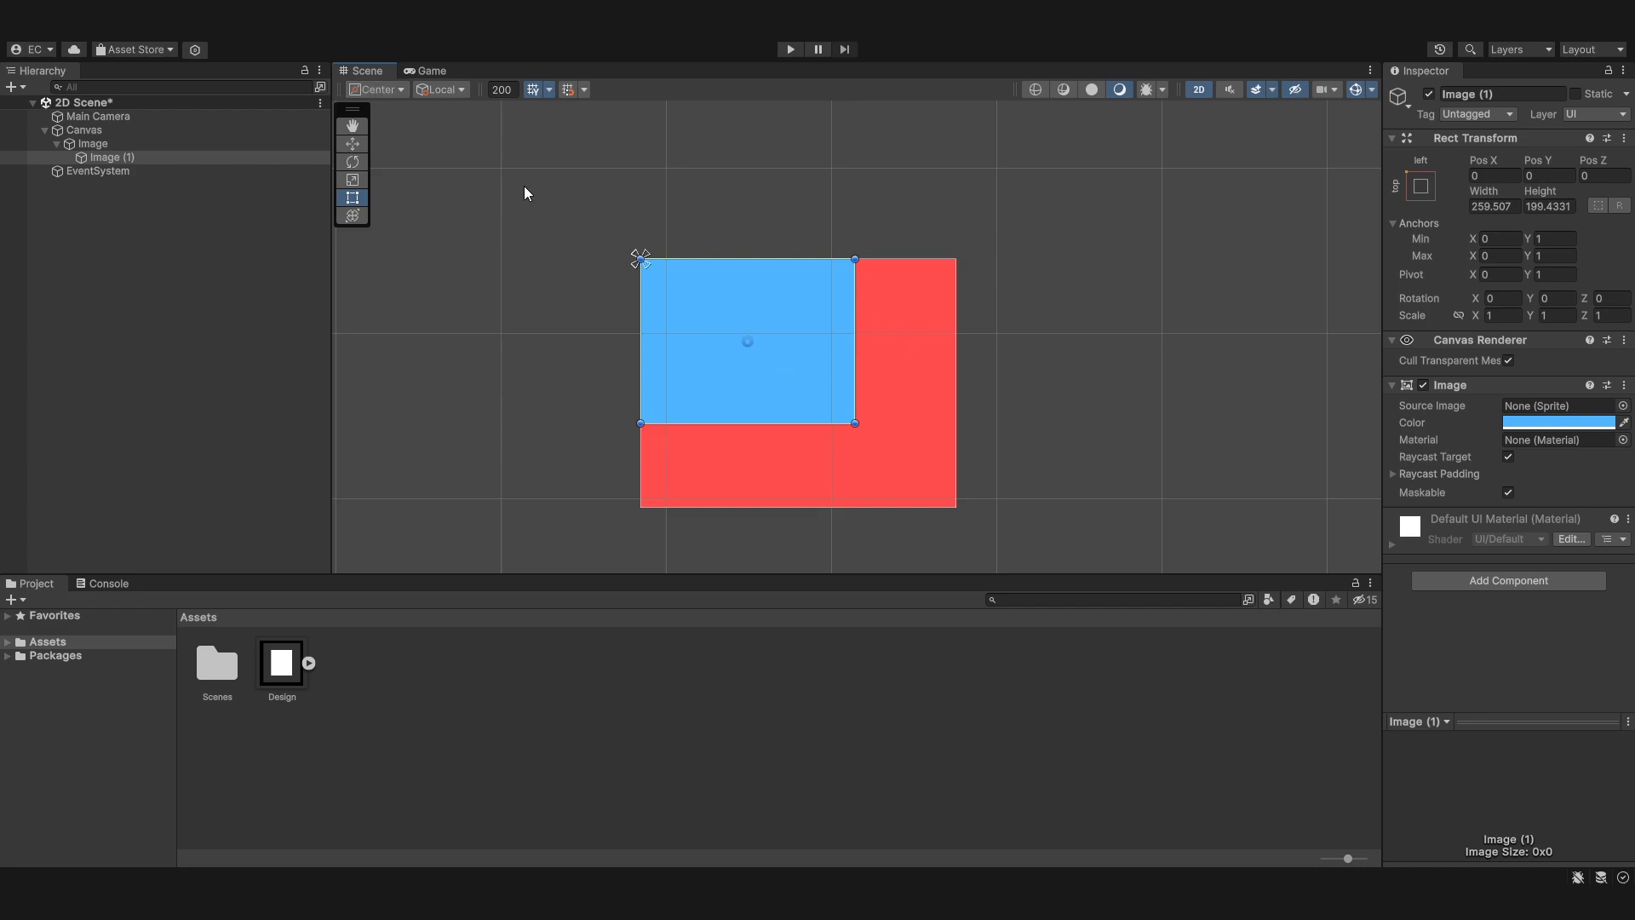
{"action": "left_click", "coordinate": [388, 101]}
{"action": "left_click", "coordinate": [397, 128]}
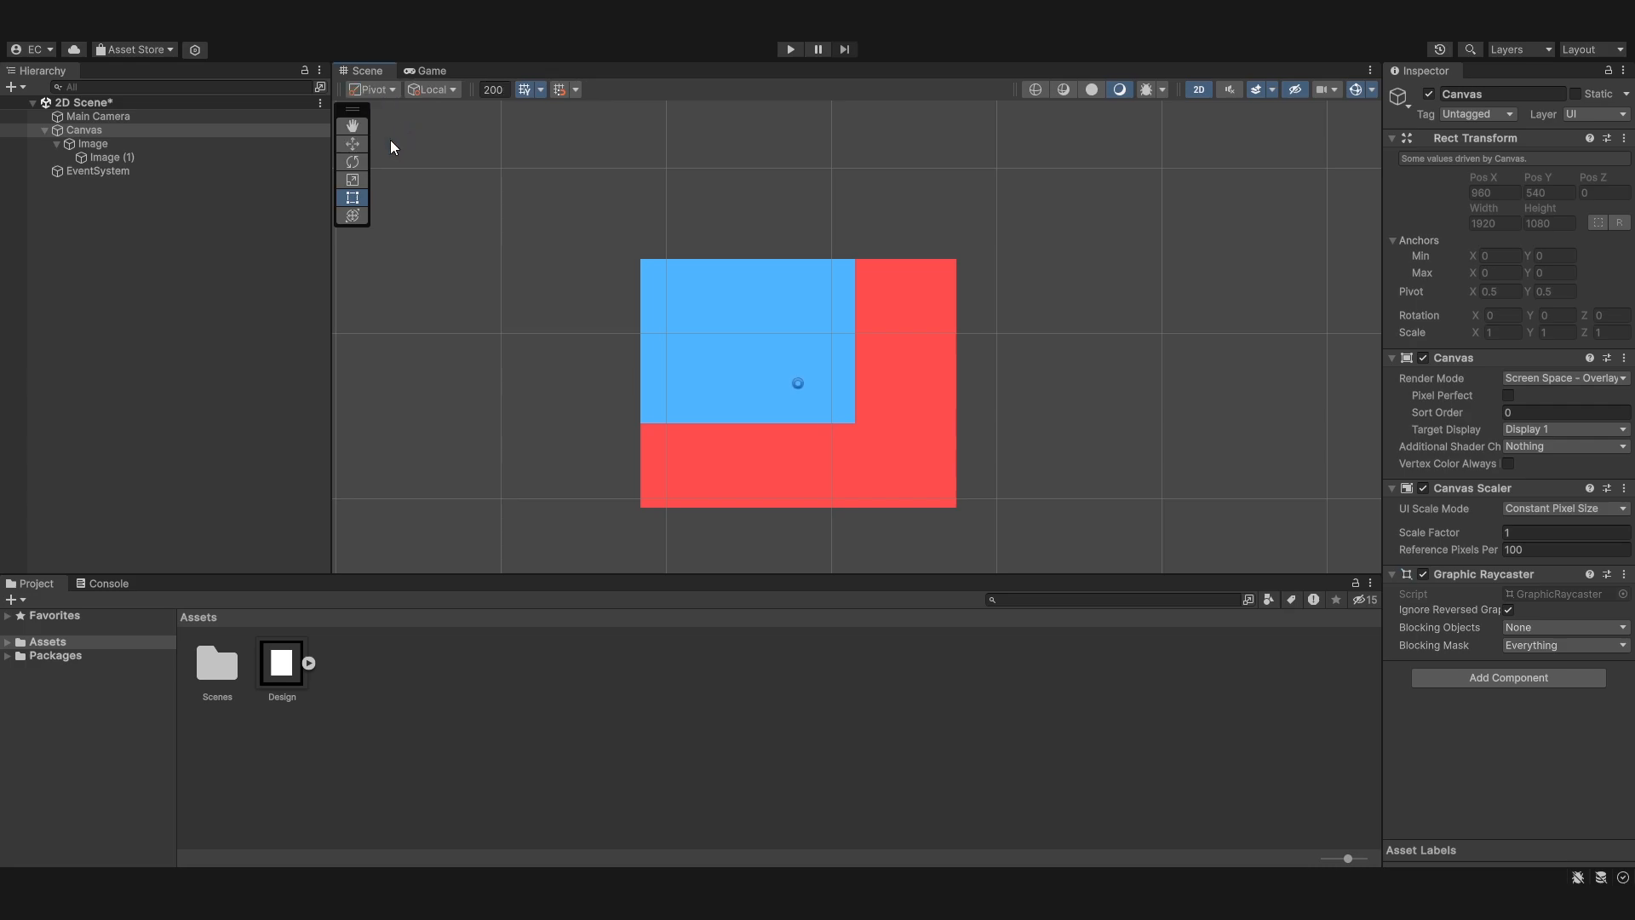
{"action": "left_click", "coordinate": [189, 159]}
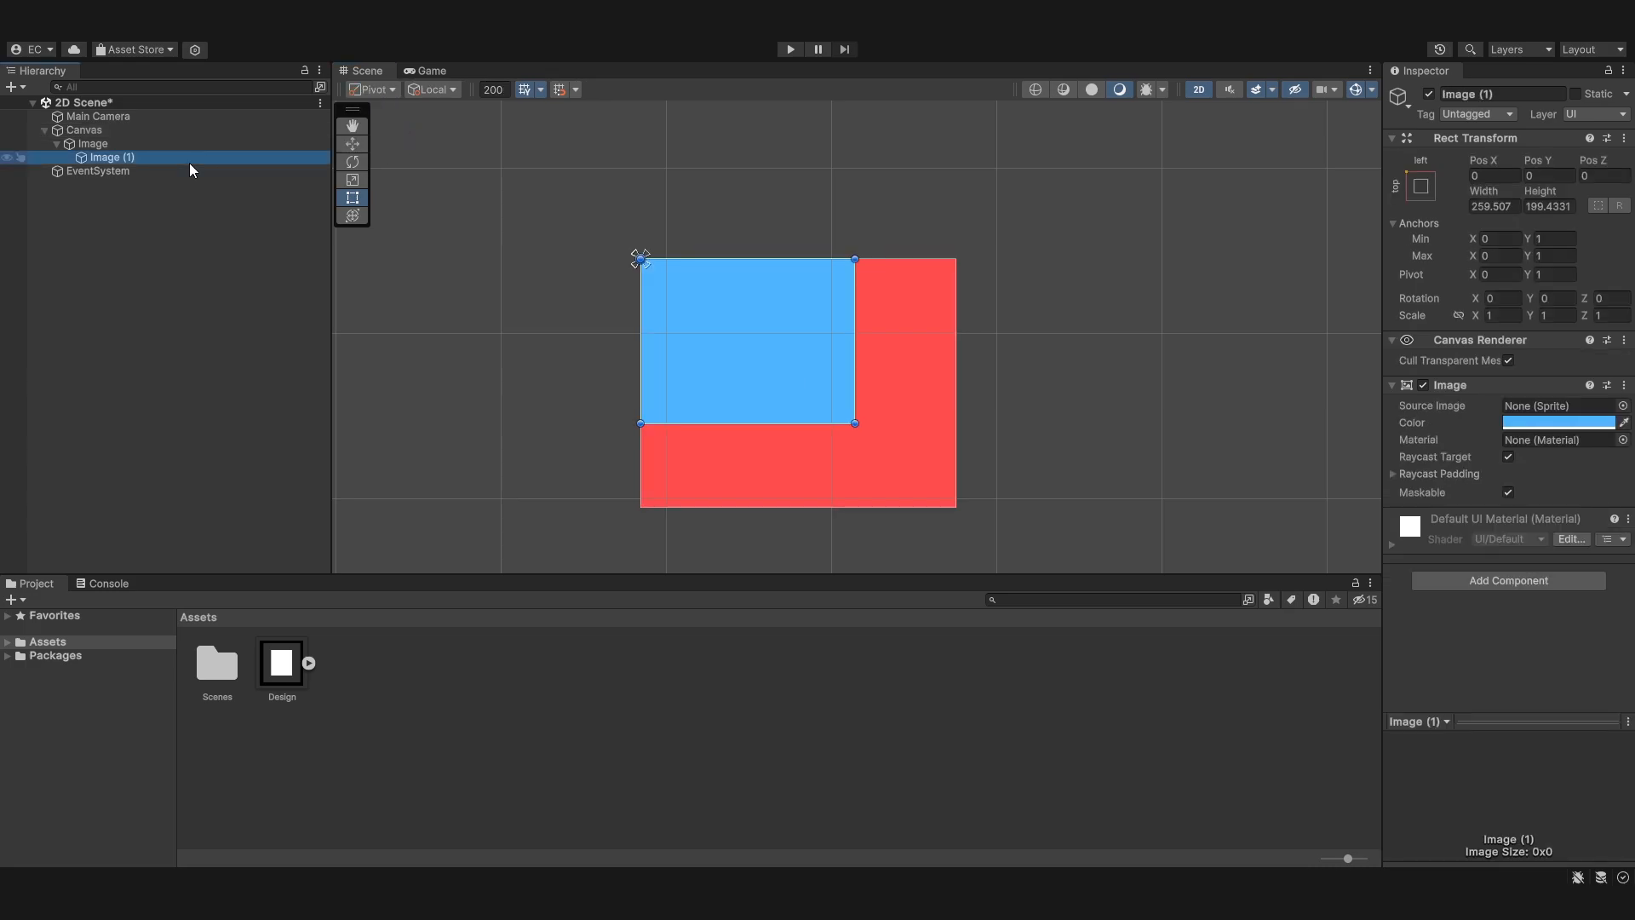
Rotate the blue child image about its top-left pivot with the Rotate tool and undo the rotation.
{"action": "left_click", "coordinate": [352, 162]}
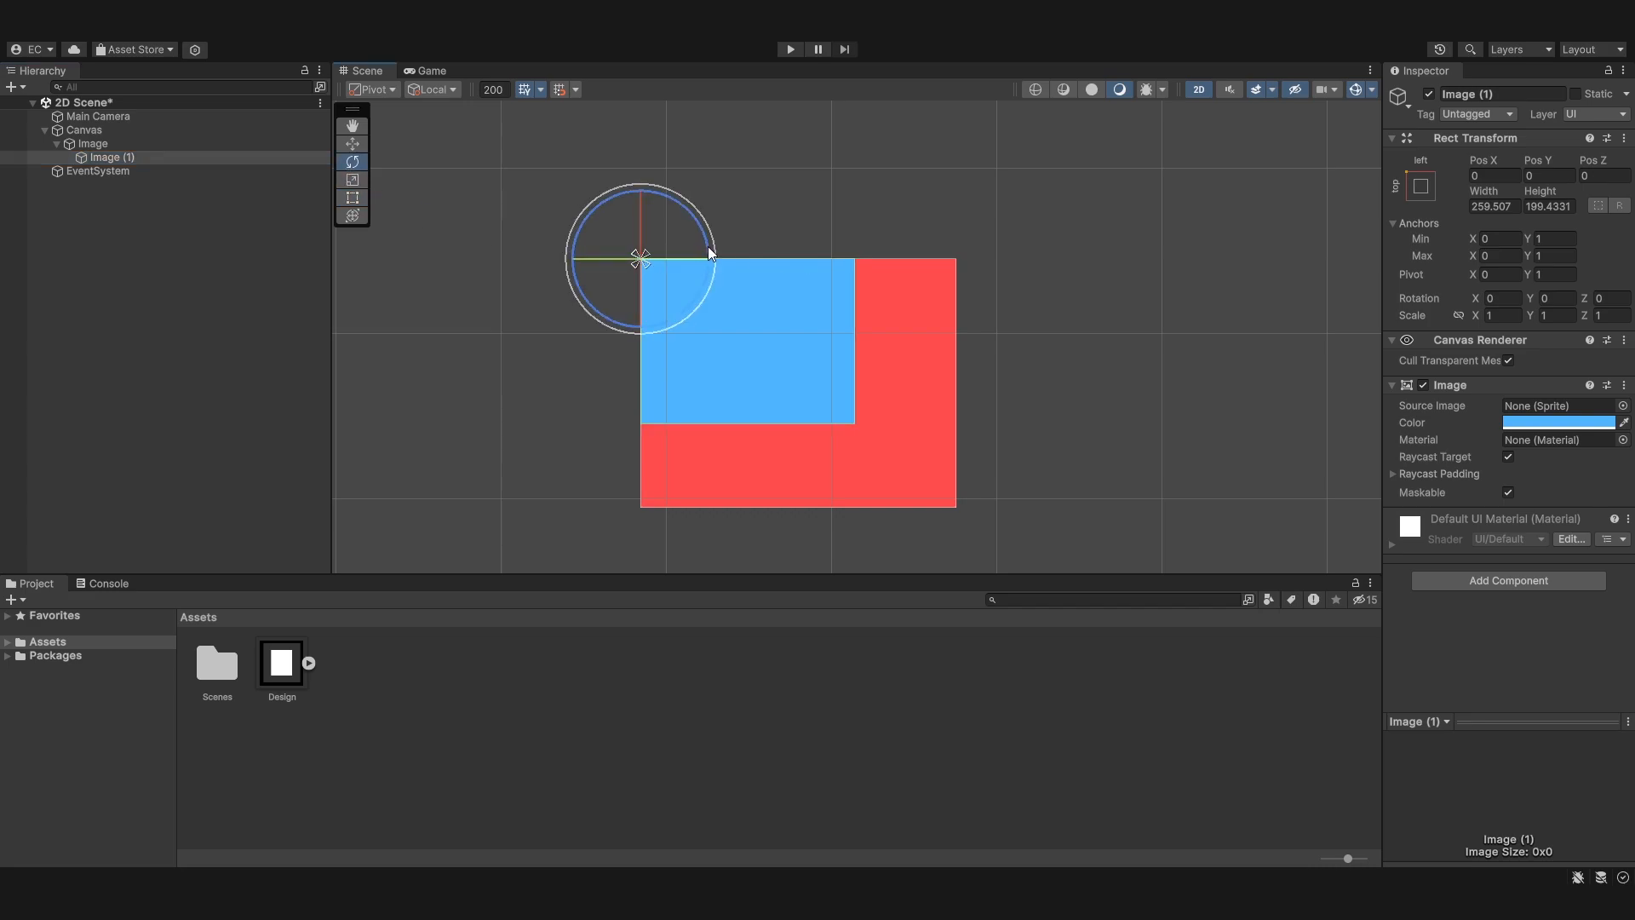
{"action": "left_click_drag", "start_coordinate": [705, 237], "coordinate": [615, 769]}
{"action": "key", "text": "ctrl+z"}
Set the blue child image's pivot to X 0.3 and Y 0.2.
{"action": "left_click", "coordinate": [1487, 275]}
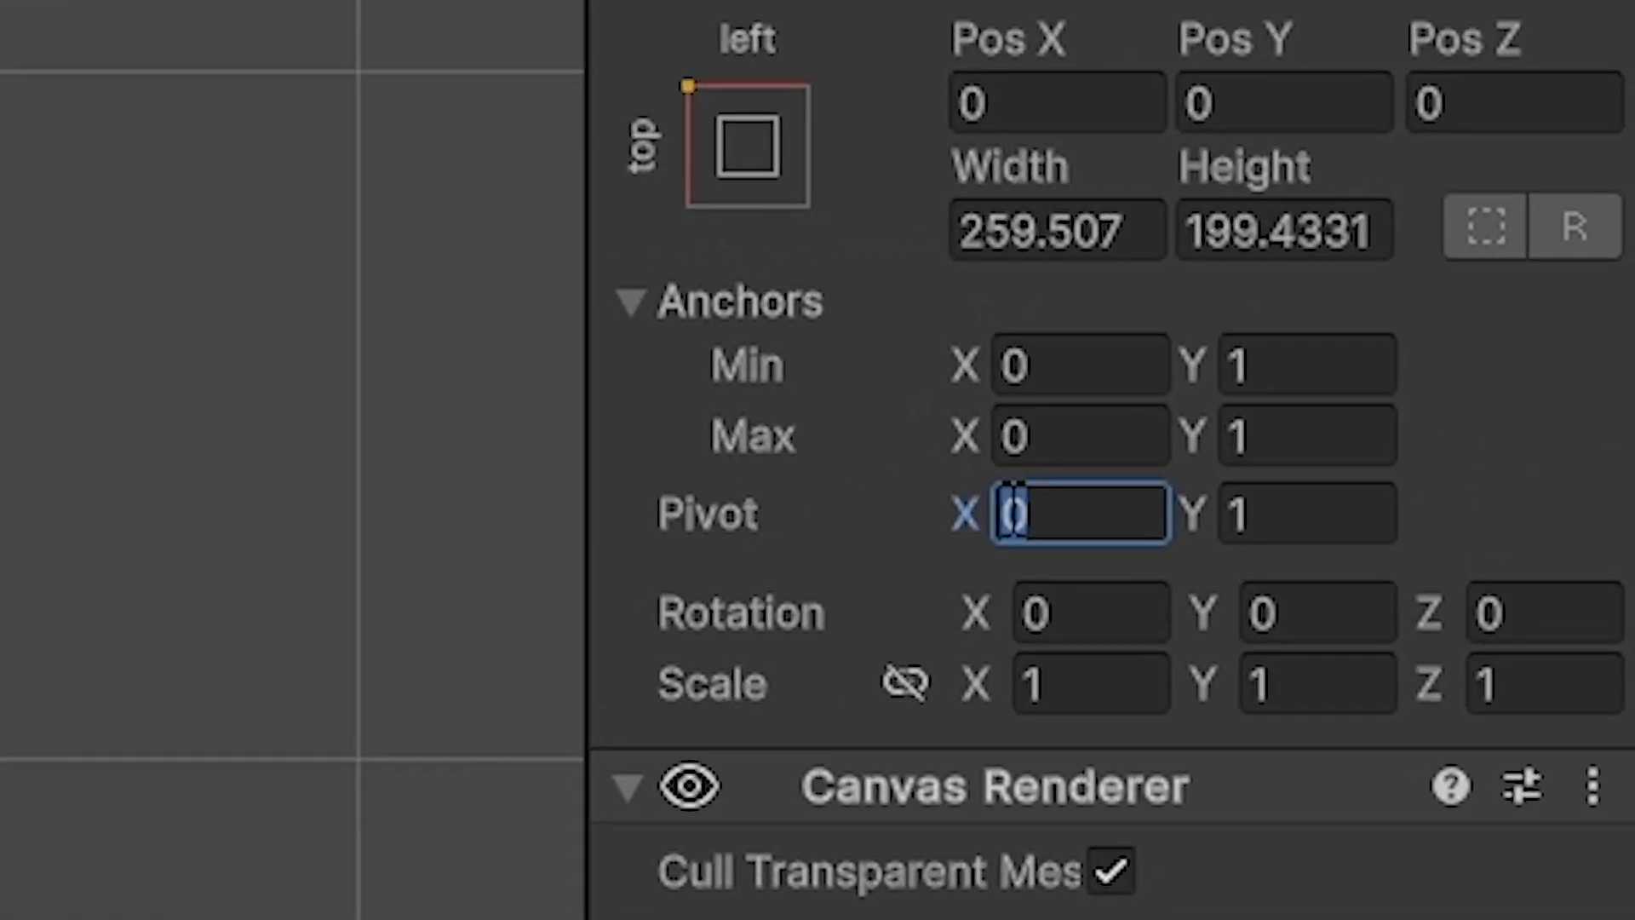
{"action": "type", "text": "0.3"}
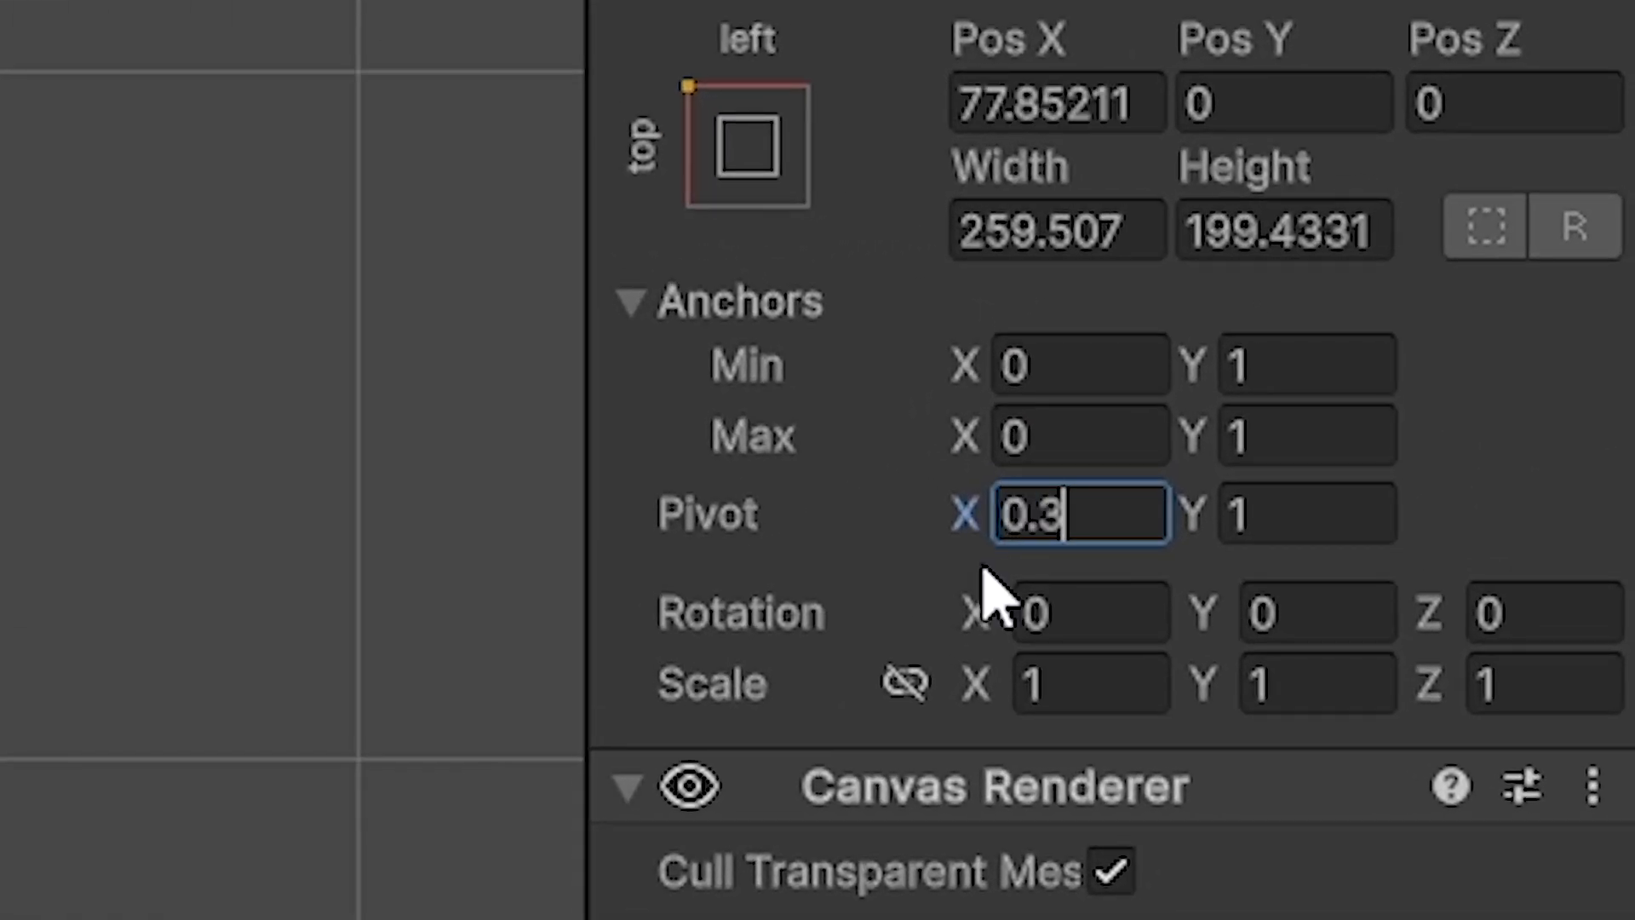
{"action": "left_click", "coordinate": [1244, 532]}
{"action": "type", "text": "9"}
{"action": "key", "text": "BackSpace"}
{"action": "type", "text": "0.2"}
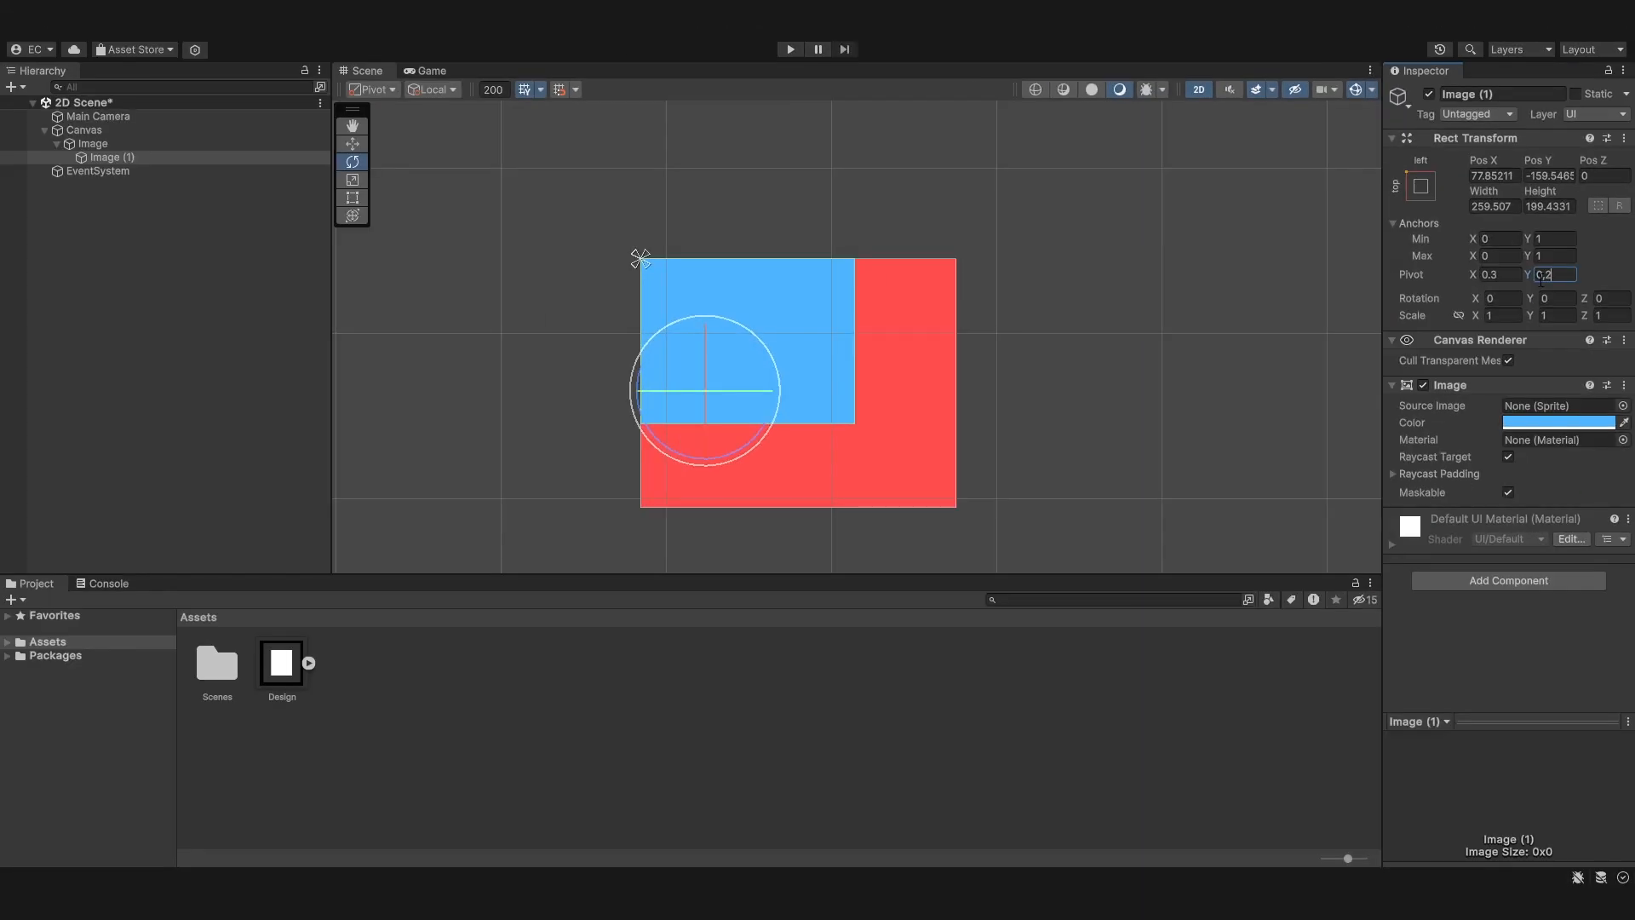
Rotate the blue child image about its off-center pivot and undo the rotation.
{"action": "left_click_drag", "start_coordinate": [738, 335], "coordinate": [1596, 384]}
{"action": "key", "text": "z"}
{"action": "key", "text": "ctrl+z"}
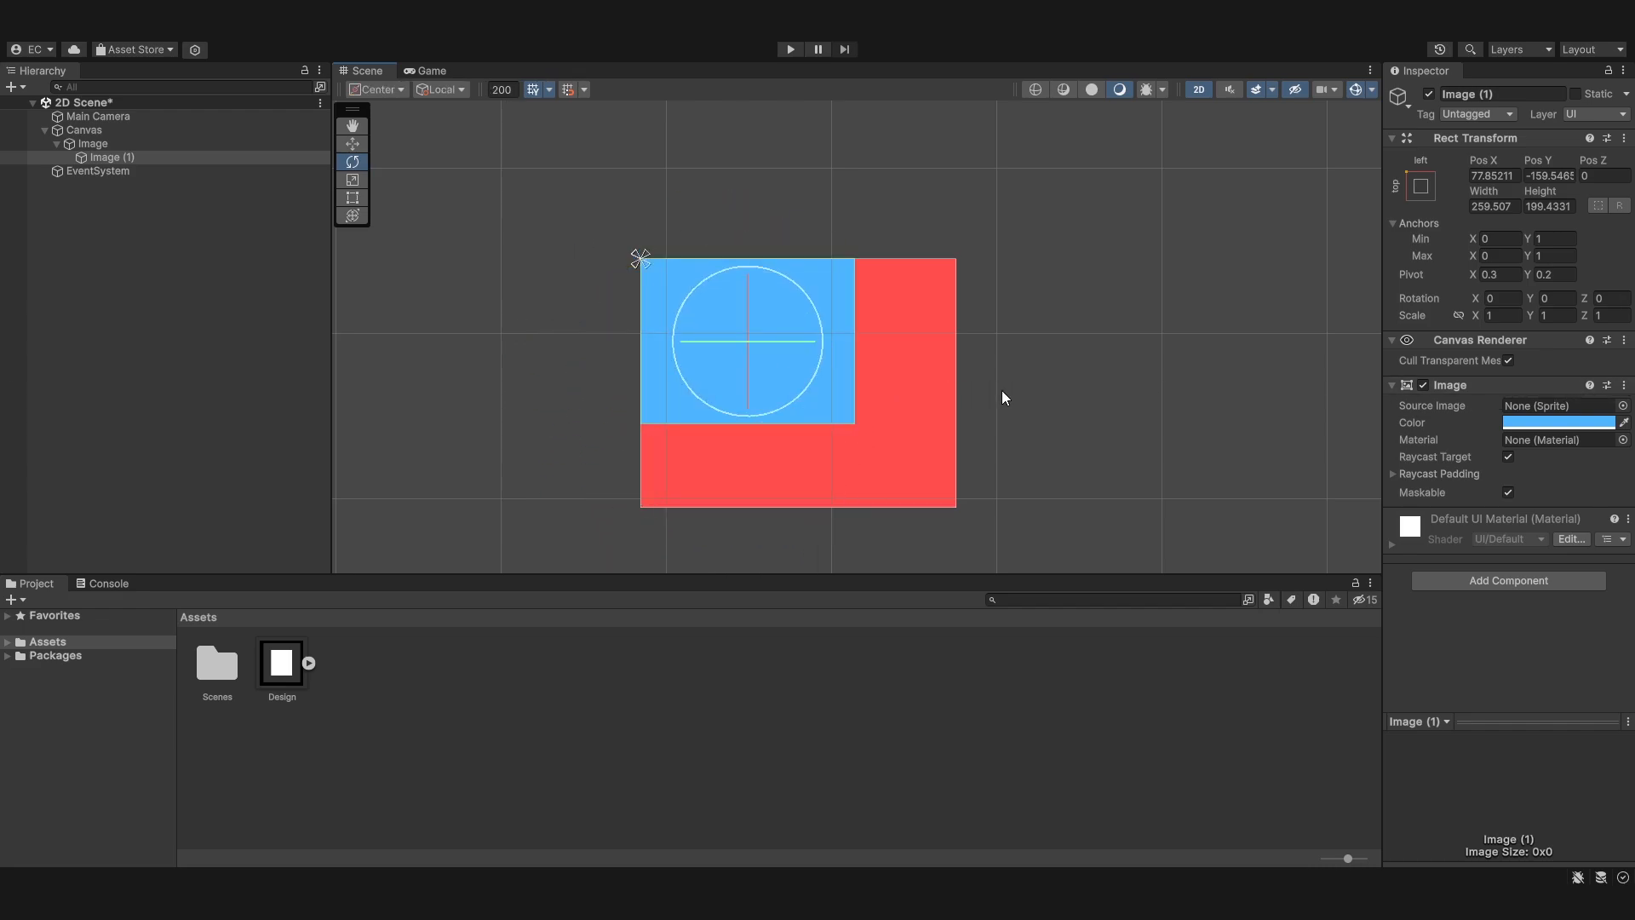
Delete the blue child image and keep the red image selected.
{"action": "left_click", "coordinate": [110, 142]}
{"action": "left_click", "coordinate": [109, 158]}
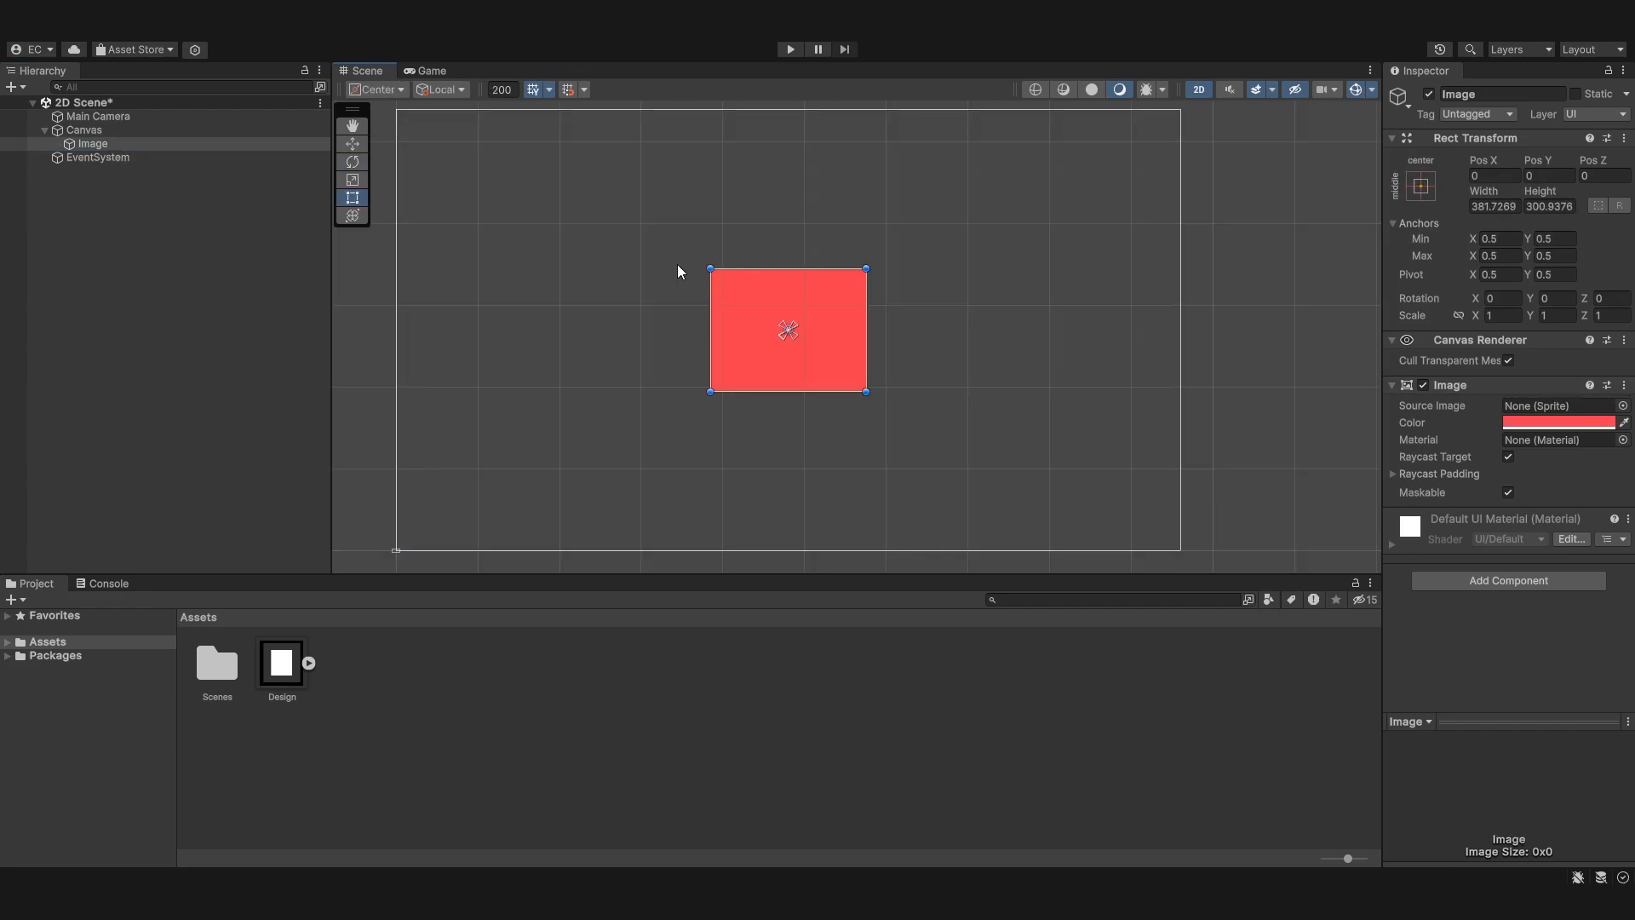
Anchor the red image to the top-left of the canvas and move the image to about X 1202, Y -294.
{"action": "mouse_move", "coordinate": [717, 278]}
{"action": "middle_mouse_down"}
{"action": "mouse_move", "coordinate": [773, 303]}
{"action": "mouse_move", "coordinate": [750, 281]}
{"action": "middle_mouse_up"}
{"action": "scroll", "coordinate": [717, 294], "scroll_direction": "up", "scroll_amount": 3}
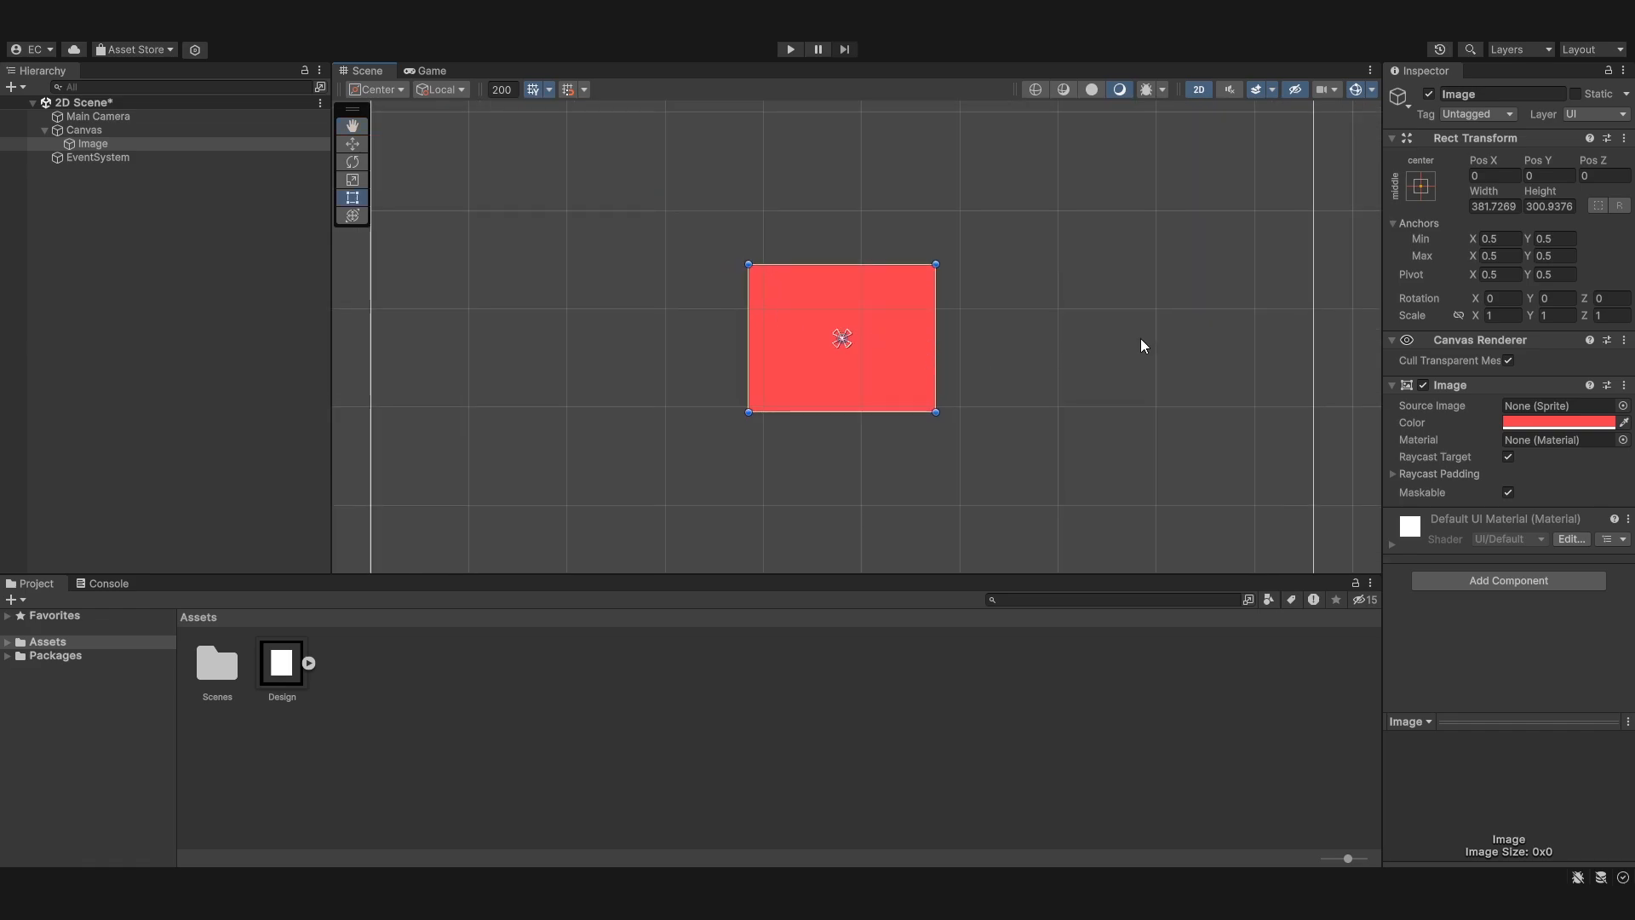
{"action": "left_click", "coordinate": [1421, 186]}
{"action": "left_click", "coordinate": [1480, 322]}
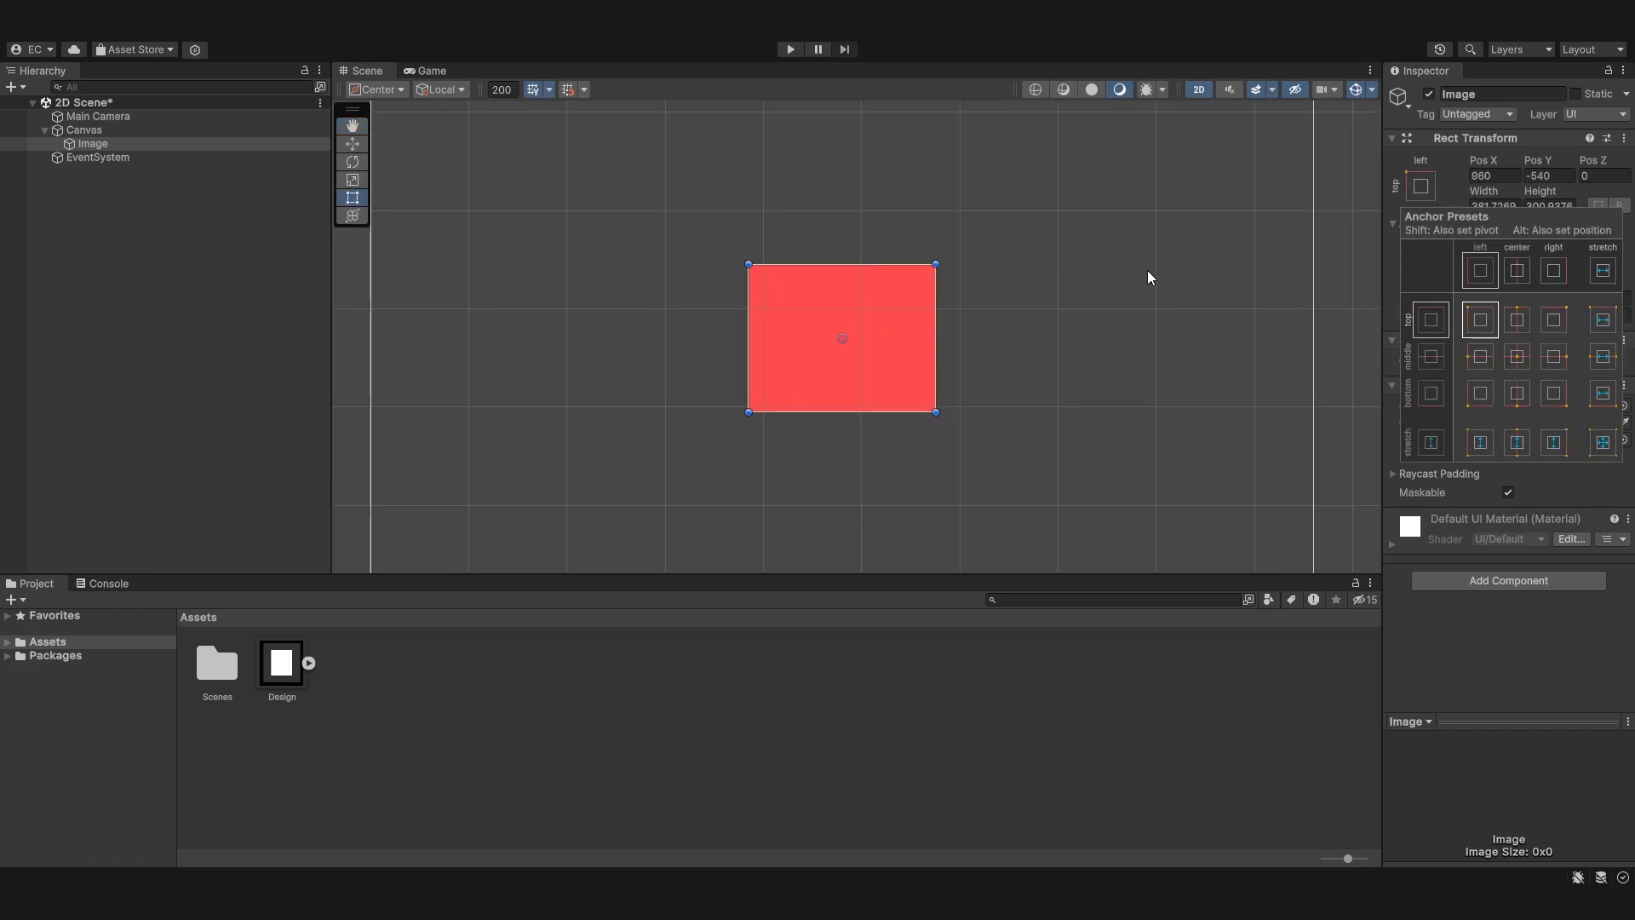
{"action": "scroll", "coordinate": [1054, 298], "scroll_direction": "down", "scroll_amount": 2}
{"action": "middle_click_drag", "start_coordinate": [1088, 312], "coordinate": [1170, 361]}
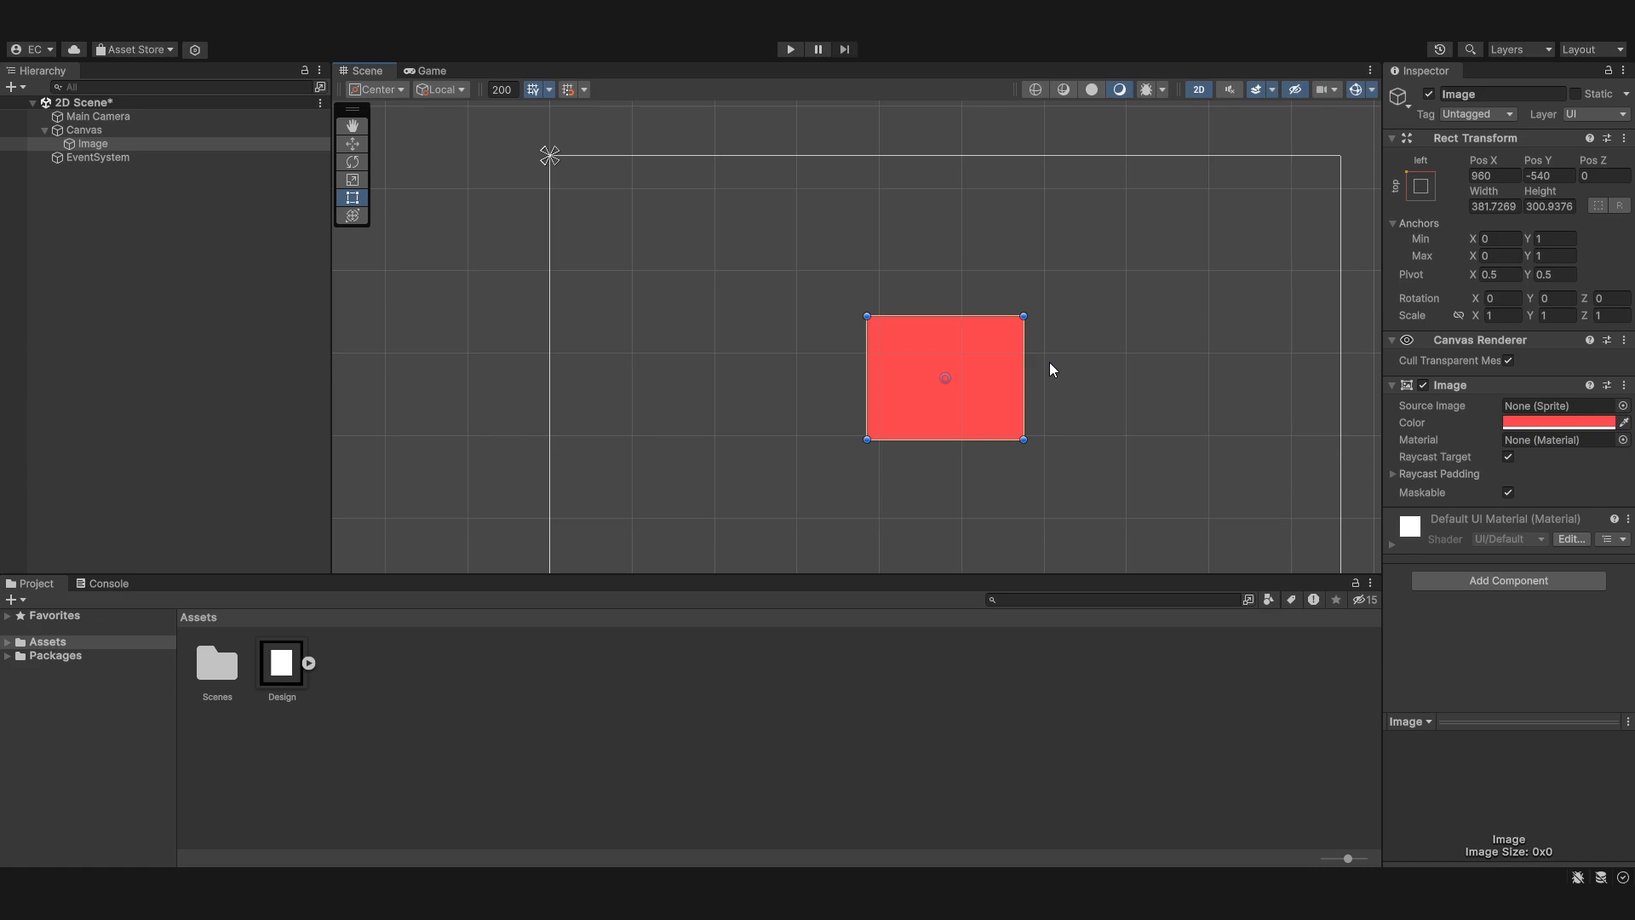
{"action": "left_click_drag", "start_coordinate": [981, 355], "coordinate": [1081, 252]}
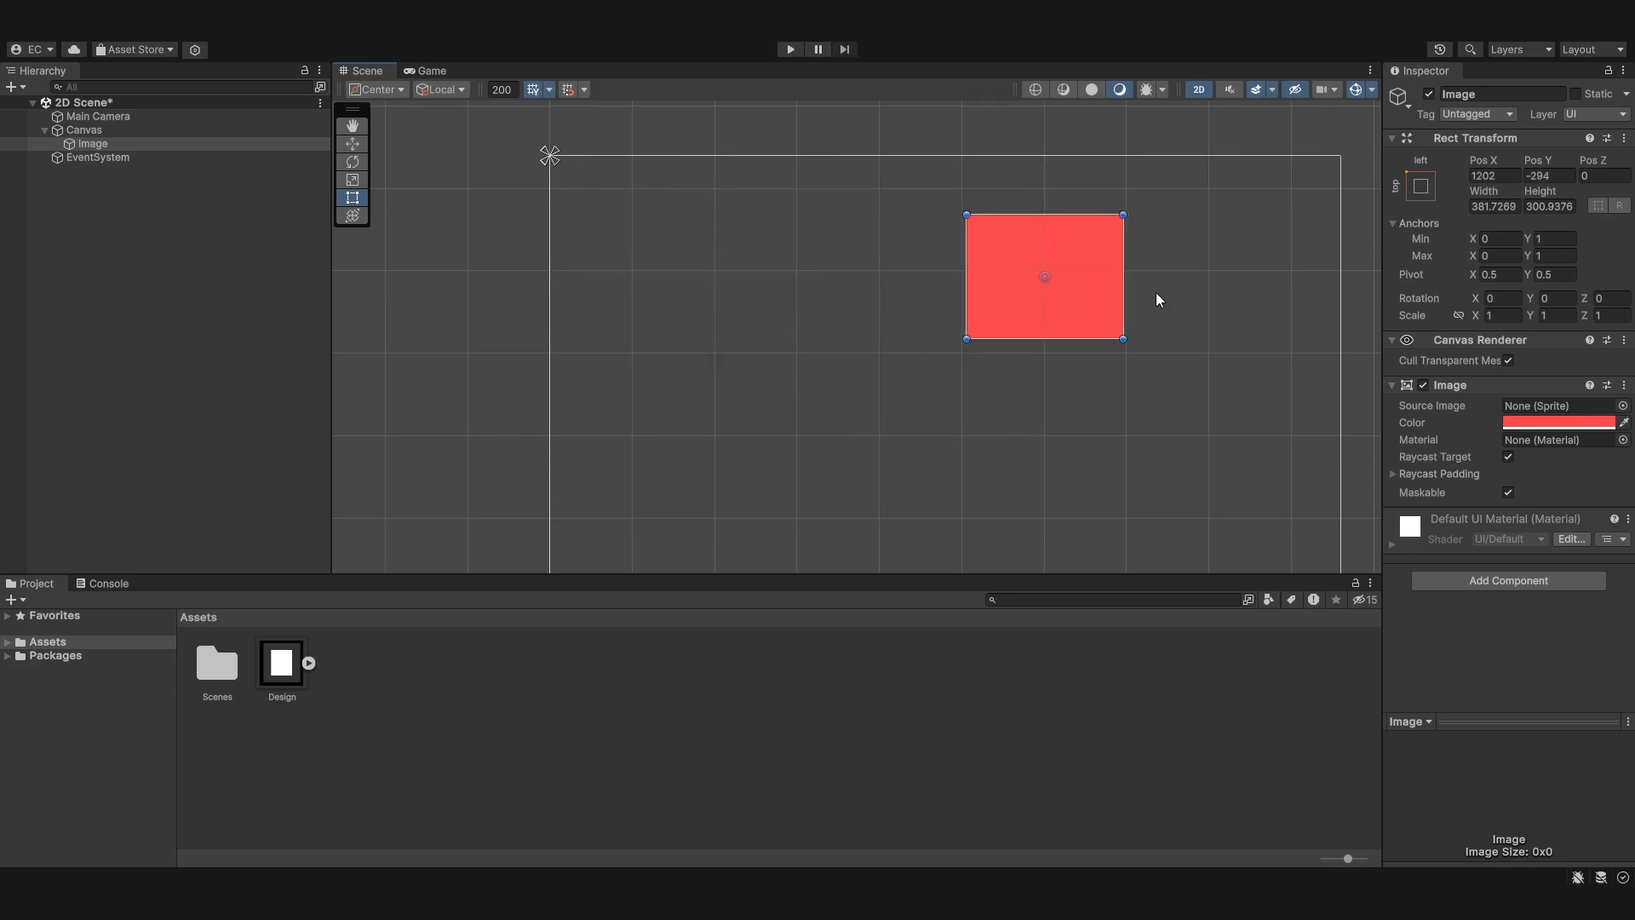
Set the red image's X and Y positions to 0 so it sits on its top-left anchor.
{"action": "left_click", "coordinate": [1504, 175]}
{"action": "type", "text": "0"}
{"action": "key", "text": "Tab"}
{"action": "type", "text": "0"}
{"action": "middle_click_drag", "start_coordinate": [701, 221], "coordinate": [867, 343]}
{"action": "scroll", "coordinate": [692, 294], "scroll_direction": "up", "scroll_amount": 3}
{"action": "scroll", "coordinate": [720, 281], "scroll_direction": "up", "scroll_amount": 1}
{"action": "scroll", "coordinate": [753, 269], "scroll_direction": "up", "scroll_amount": 3}
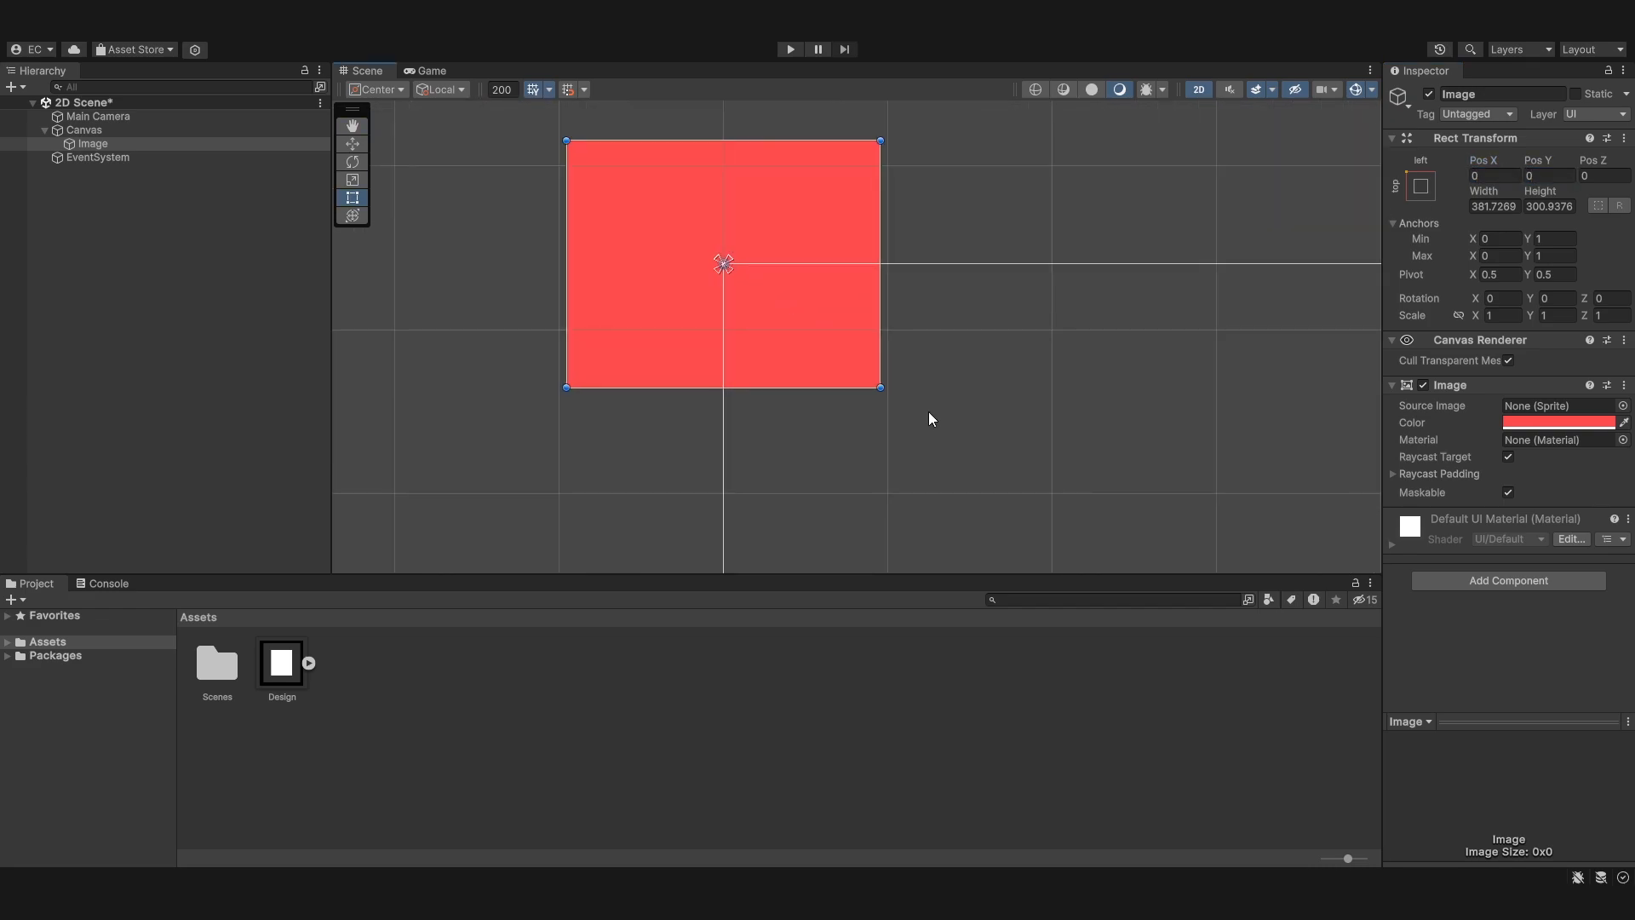
{"action": "scroll", "coordinate": [716, 269], "scroll_direction": "down", "scroll_amount": 3}
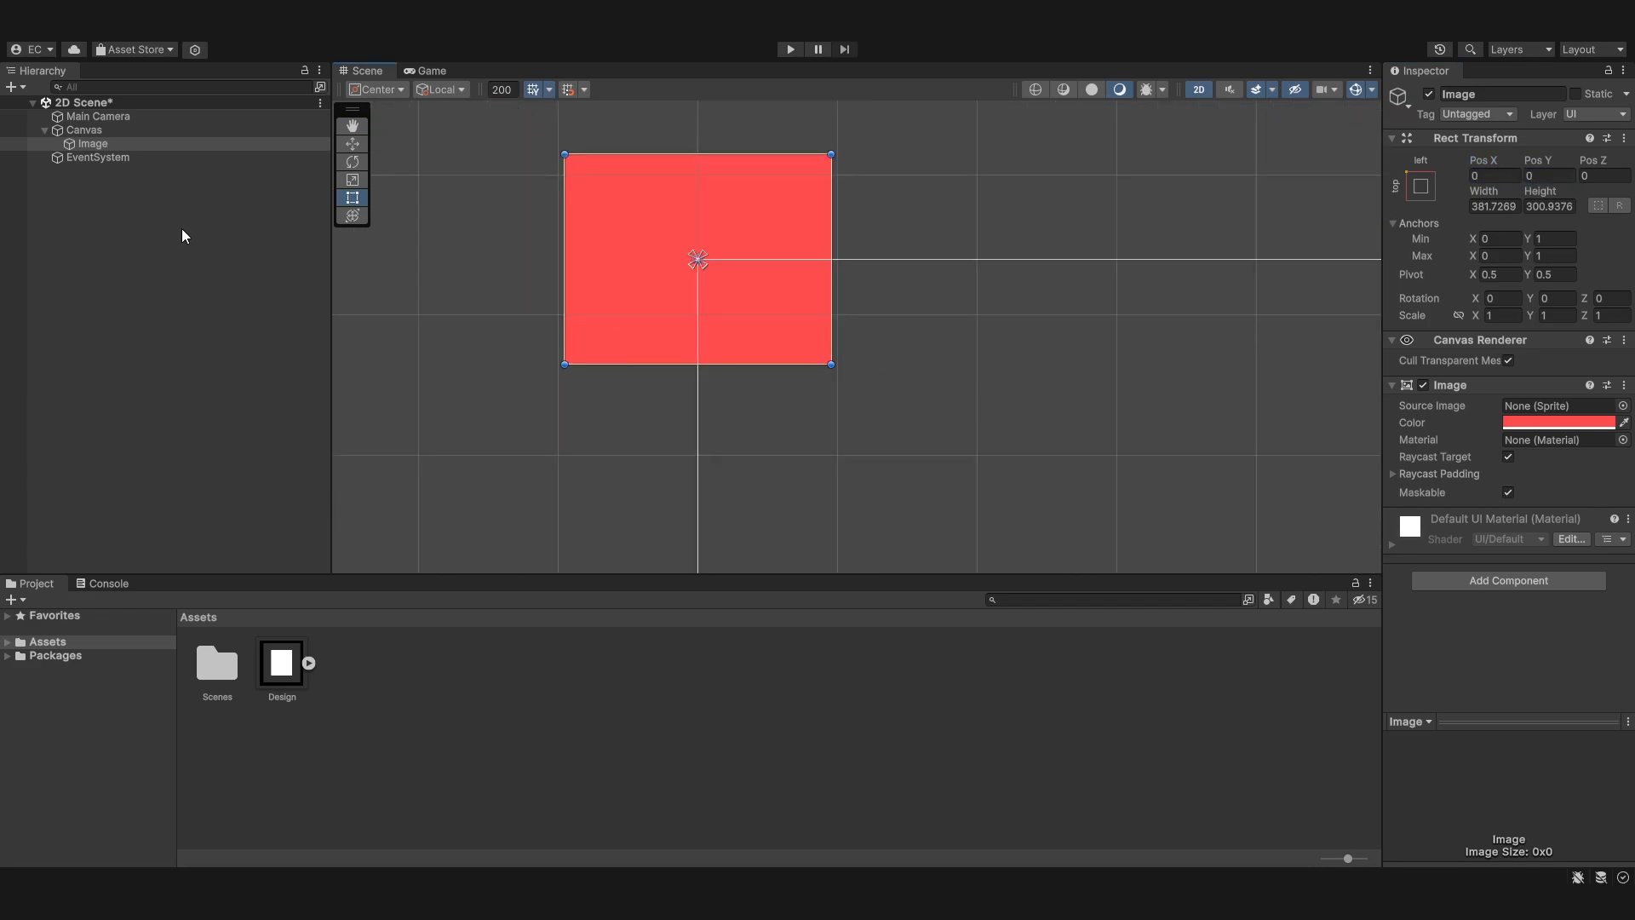
{"action": "scroll", "coordinate": [816, 319], "scroll_direction": "down", "scroll_amount": 4}
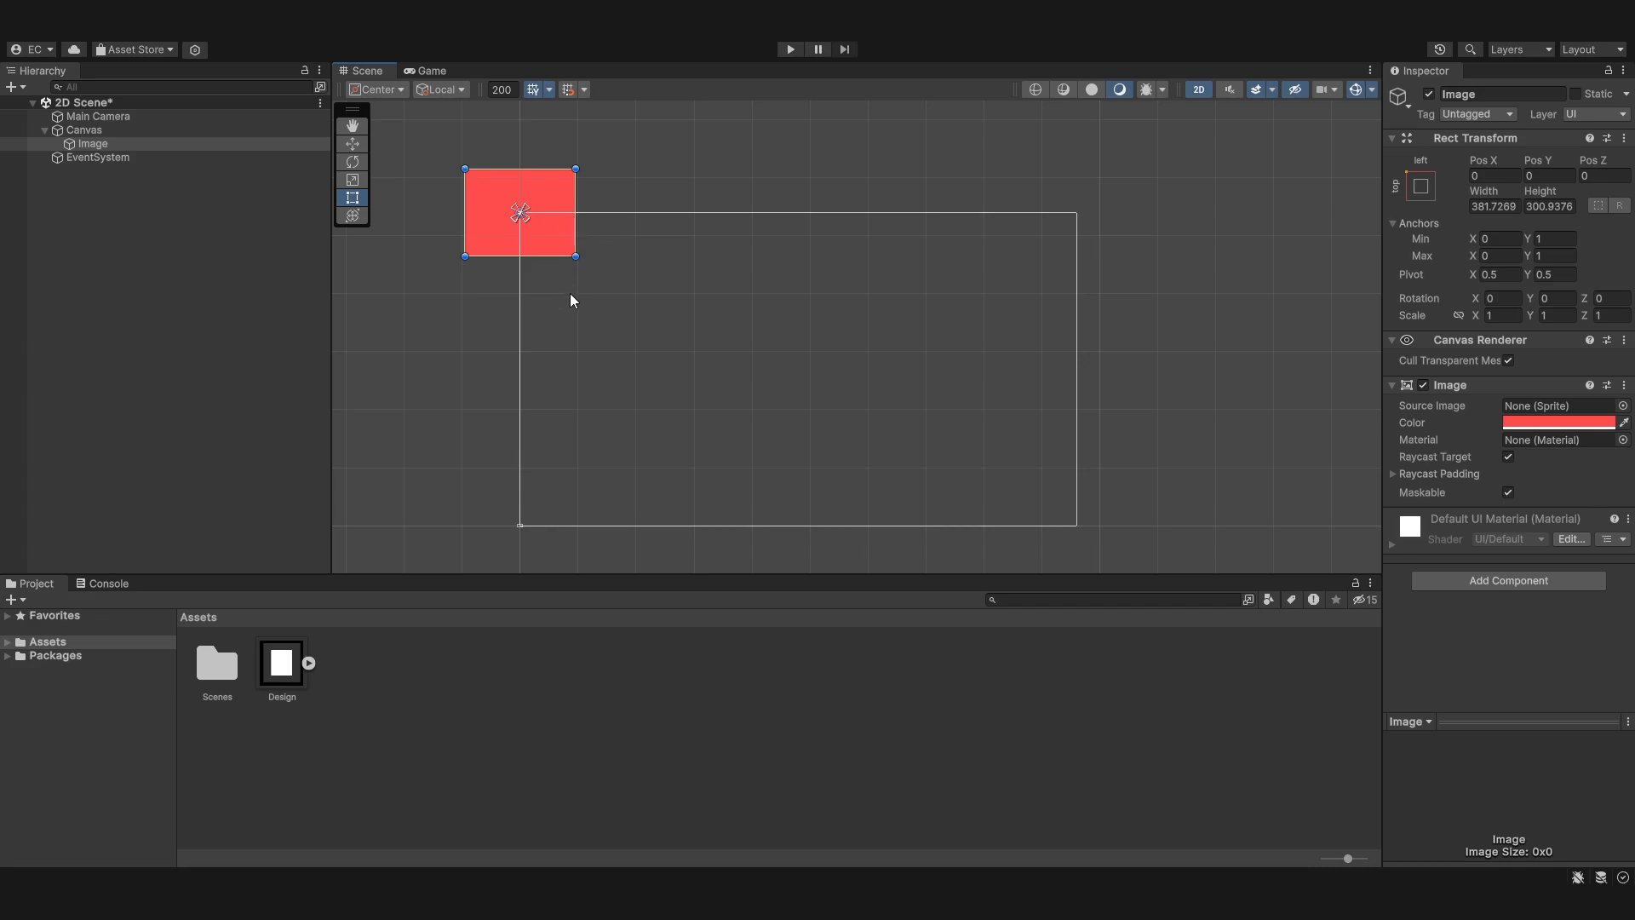
Anchor the red image to the middle-right of the canvas.
{"action": "left_click", "coordinate": [1421, 185]}
{"action": "left_click", "coordinate": [1555, 357]}
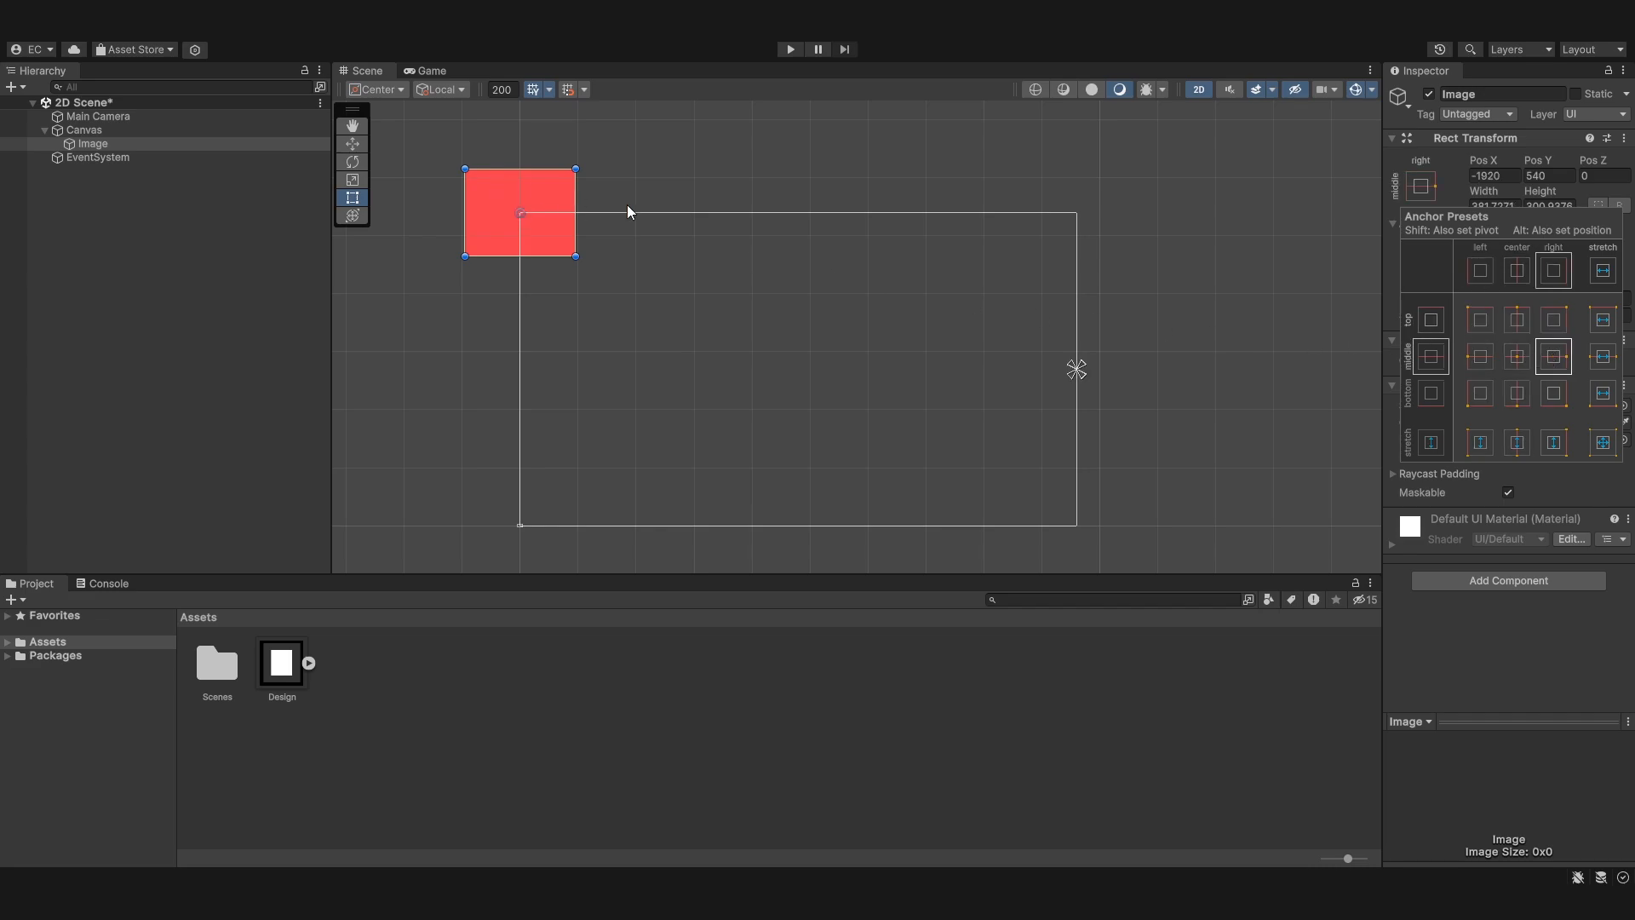
{"action": "left_click", "coordinate": [1091, 382]}
{"action": "left_click", "coordinate": [550, 220]}
Switch the tool handle position to Pivot and shift the red image to about X -1905, Y 538.
{"action": "scroll", "coordinate": [522, 217], "scroll_direction": "up", "scroll_amount": 5}
{"action": "mouse_move", "coordinate": [523, 213]}
{"action": "left_mouse_down"}
{"action": "mouse_move", "coordinate": [552, 205]}
{"action": "mouse_move", "coordinate": [521, 210]}
{"action": "left_mouse_up"}
{"action": "left_click", "coordinate": [379, 90]}
{"action": "left_click", "coordinate": [383, 129]}
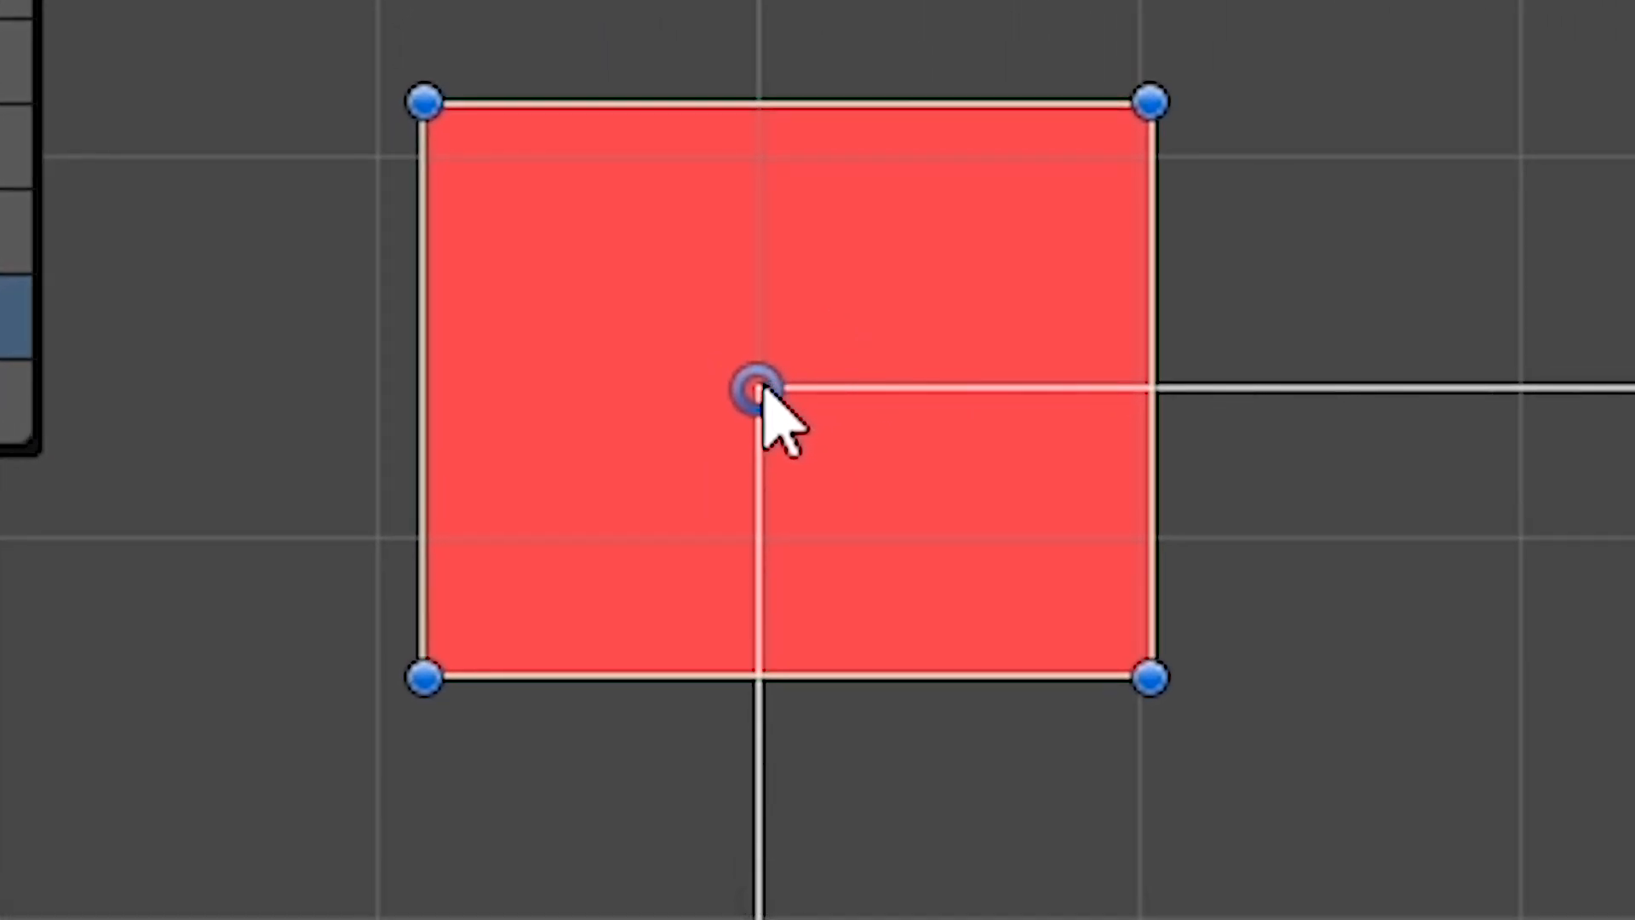
{"action": "left_click_drag", "start_coordinate": [758, 391], "coordinate": [1148, 391]}
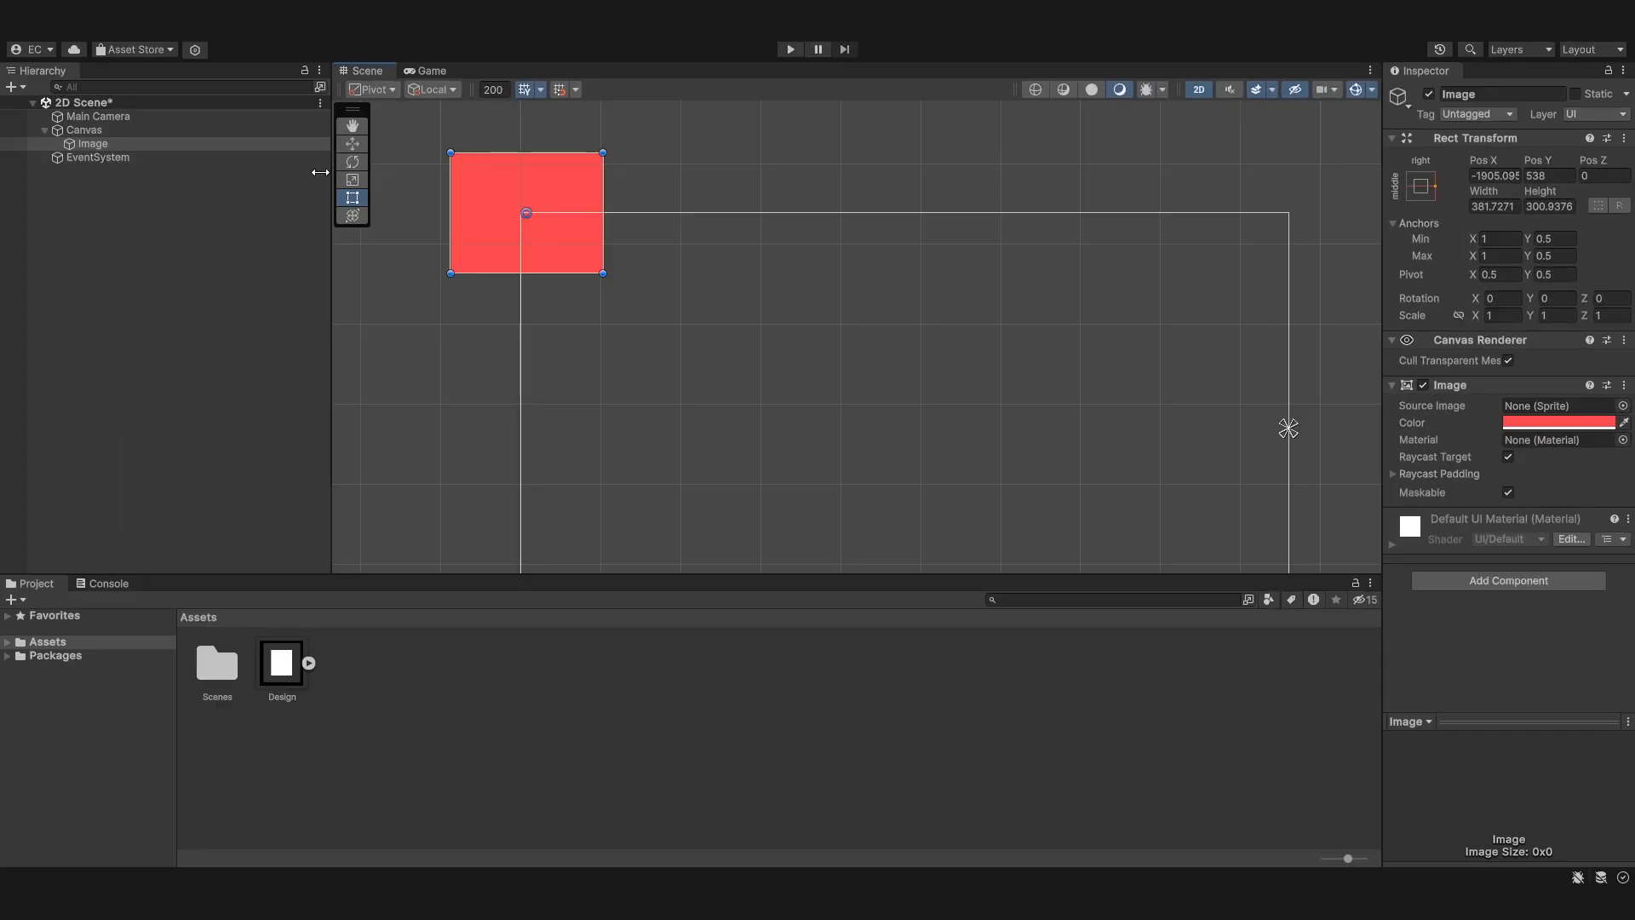
Apply the middle-right anchor preset to the red image so that it also sets the pivot.
{"action": "left_click", "coordinate": [1425, 191]}
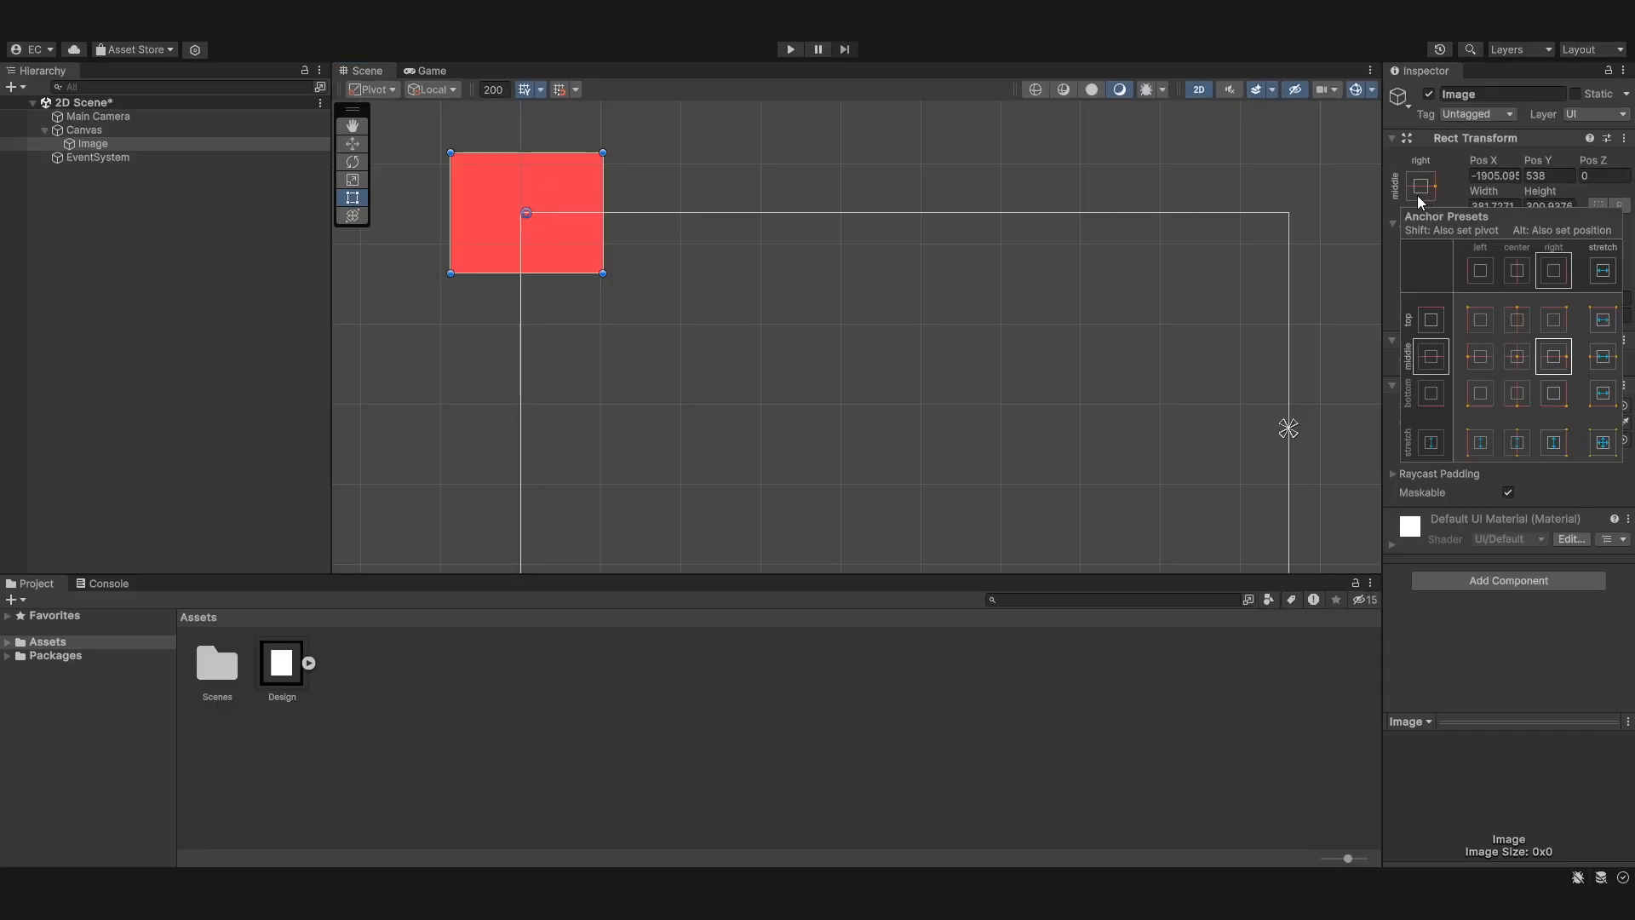
{"action": "key", "text": "shift"}
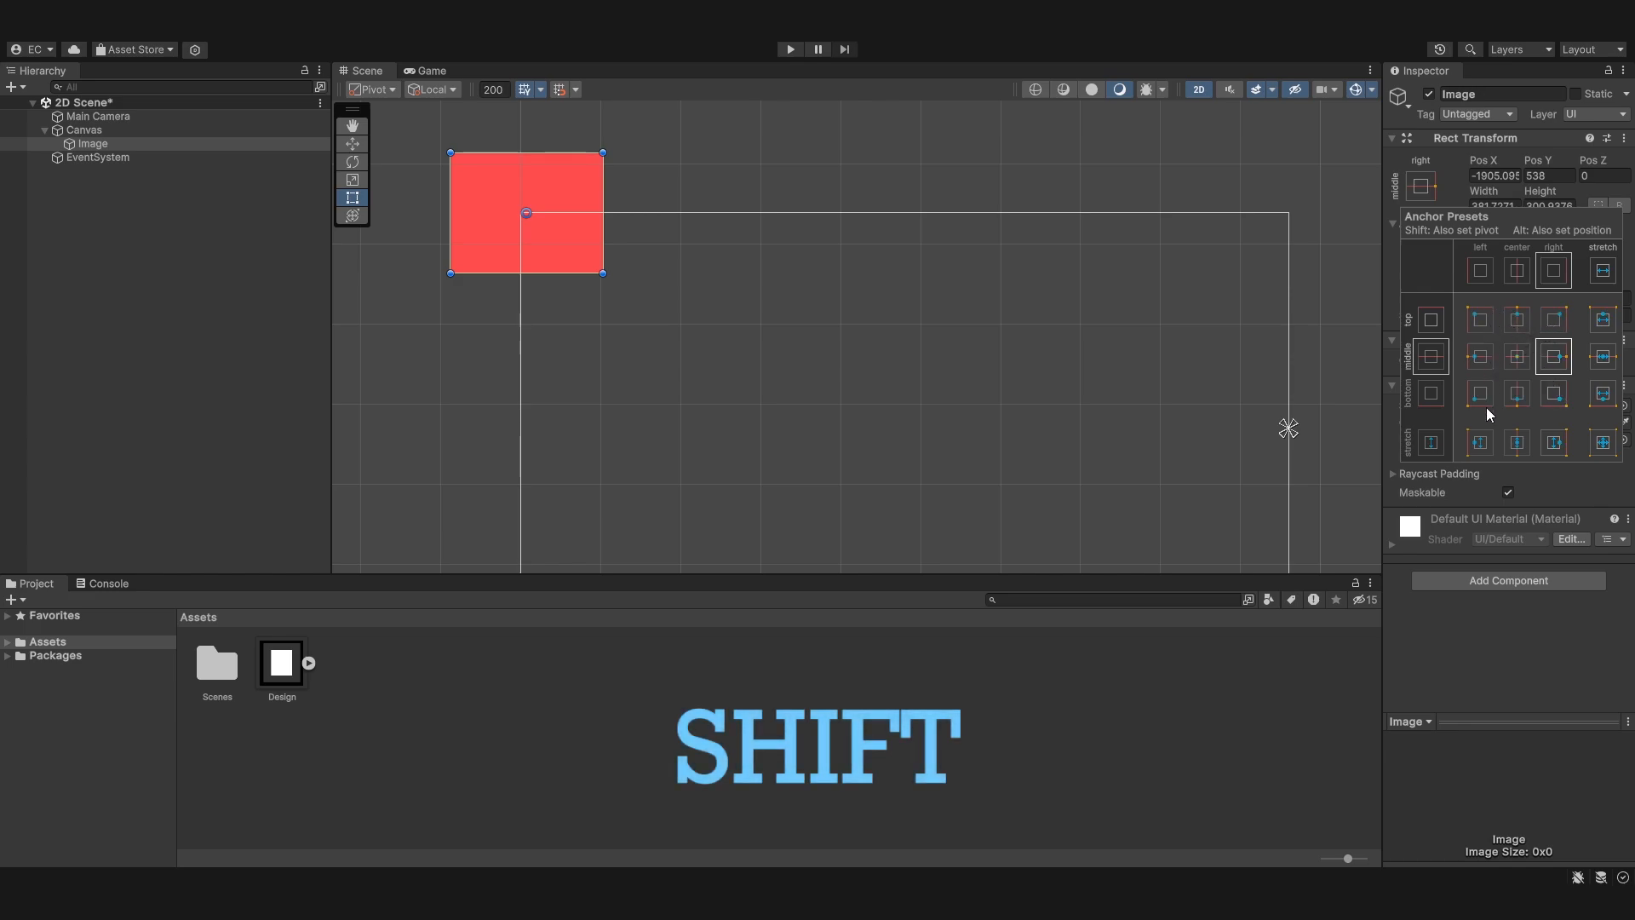
{"action": "left_click", "coordinate": [1552, 358], "text": "shift"}
{"action": "scroll", "coordinate": [600, 220], "scroll_direction": "up", "scroll_amount": 2}
{"action": "scroll", "coordinate": [600, 220], "scroll_direction": "up", "scroll_amount": 4}
{"action": "middle_click_drag", "start_coordinate": [600, 220], "coordinate": [340, 141]}
{"action": "middle_click_drag", "start_coordinate": [1119, 329], "coordinate": [744, 229]}
{"action": "scroll", "coordinate": [1087, 355], "scroll_direction": "down", "scroll_amount": 2}
{"action": "scroll", "coordinate": [1086, 351], "scroll_direction": "down", "scroll_amount": 4}
{"action": "middle_click_drag", "start_coordinate": [1077, 386], "coordinate": [1090, 347]}
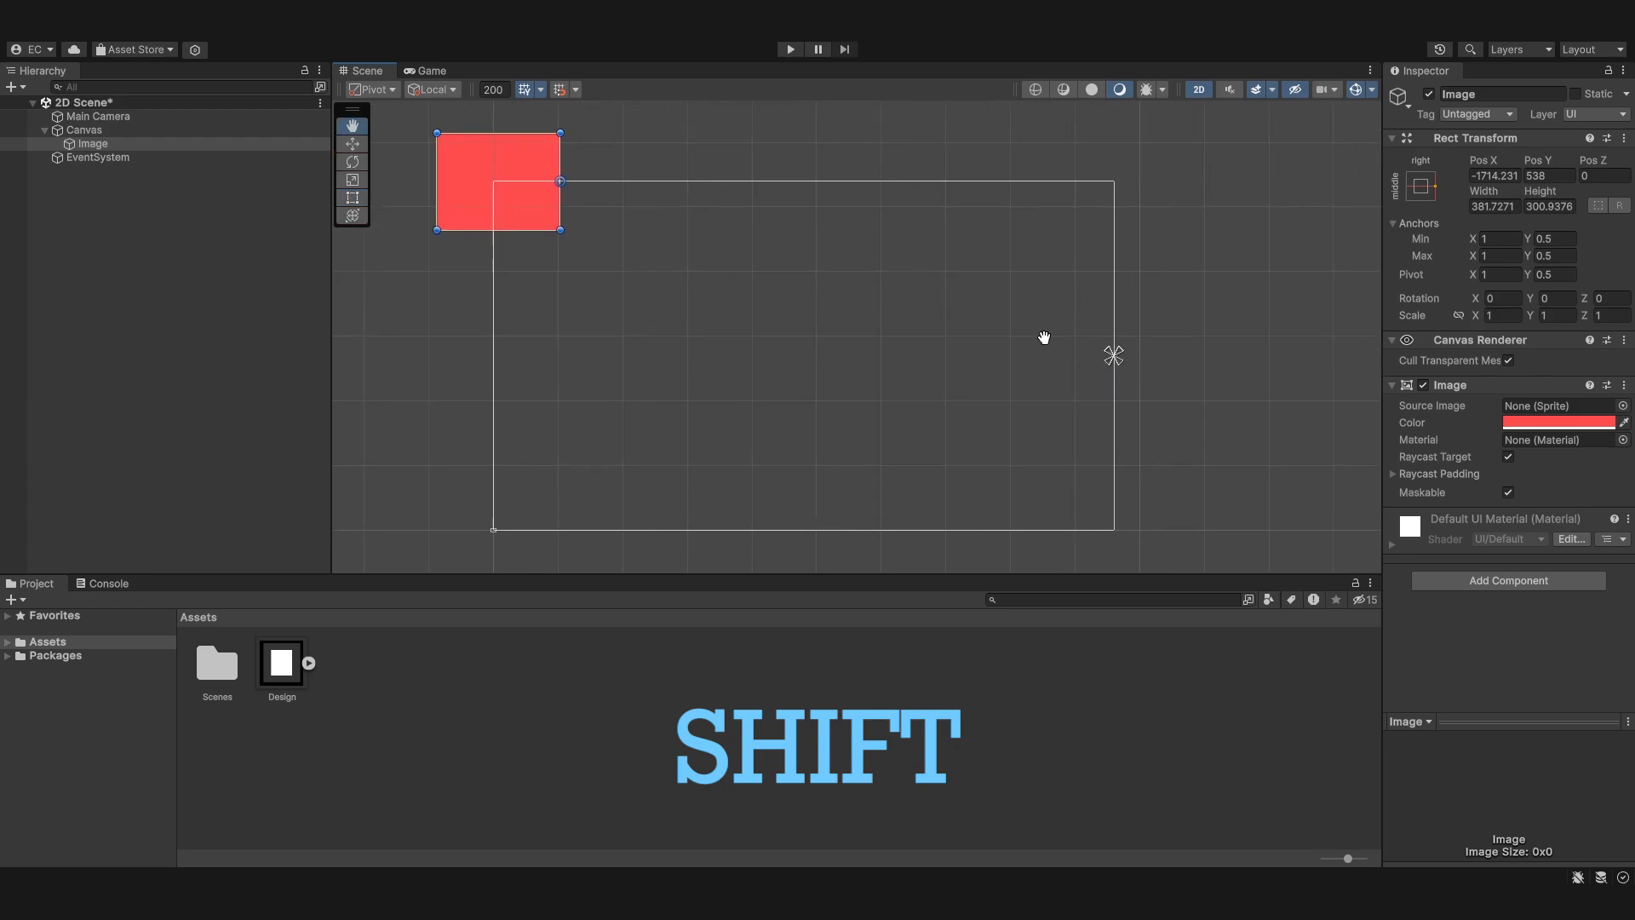
Apply the top-center anchor preset to the red image so that it also sets the pivot and position.
{"action": "left_click", "coordinate": [1418, 186]}
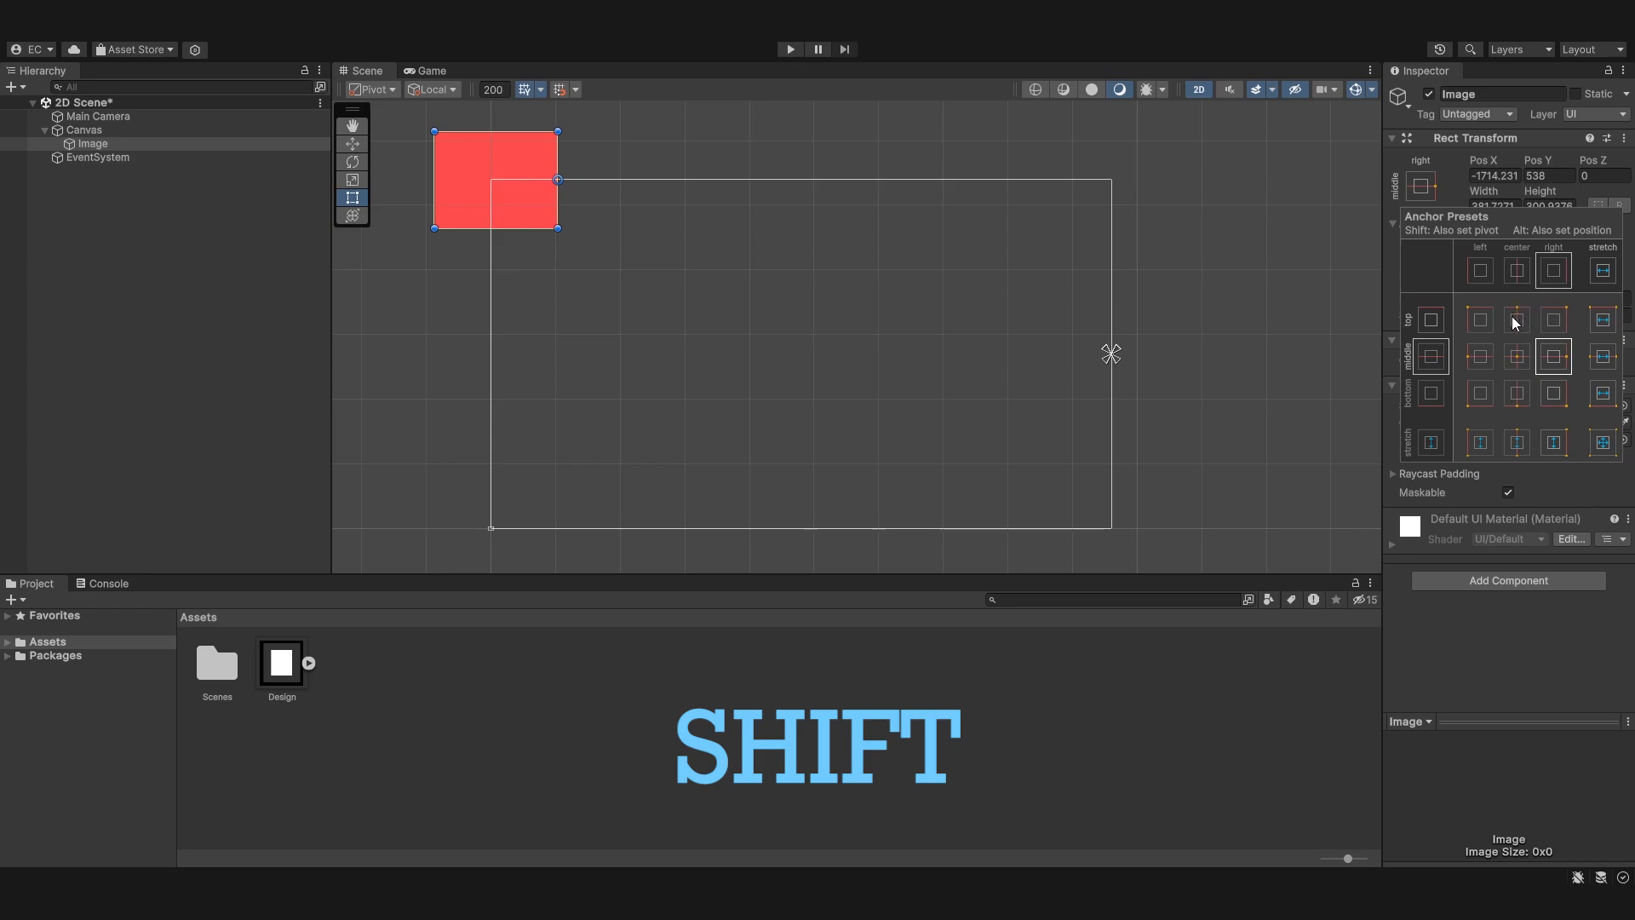
{"action": "left_click", "coordinate": [1516, 321], "text": "shift"}
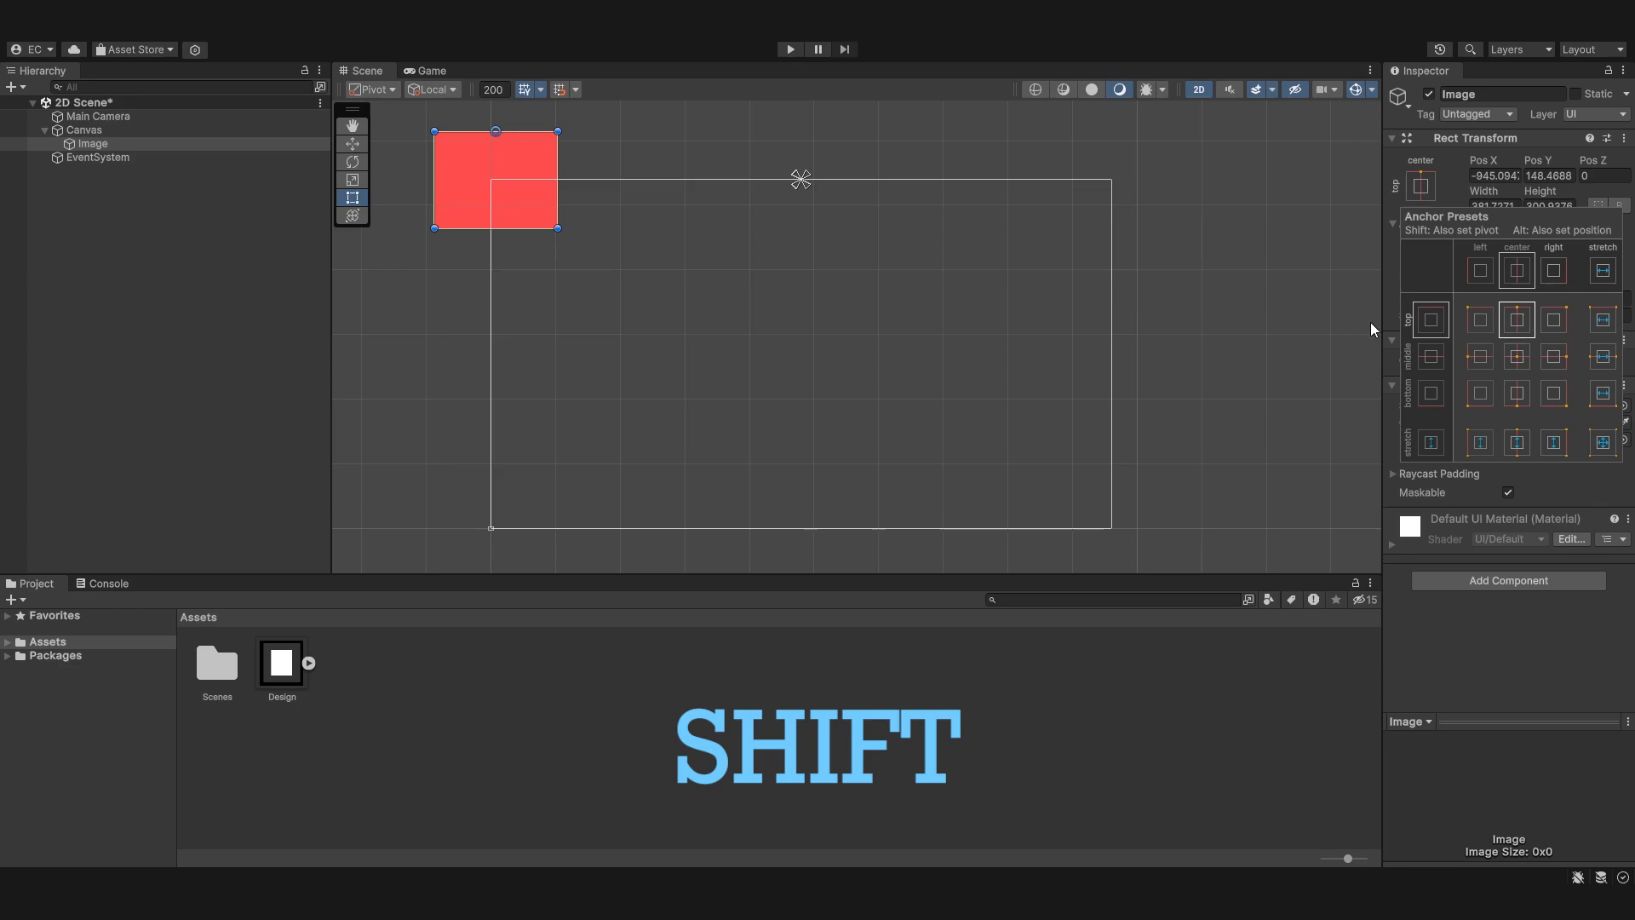
{"action": "left_click", "coordinate": [1517, 319], "text": "alt"}
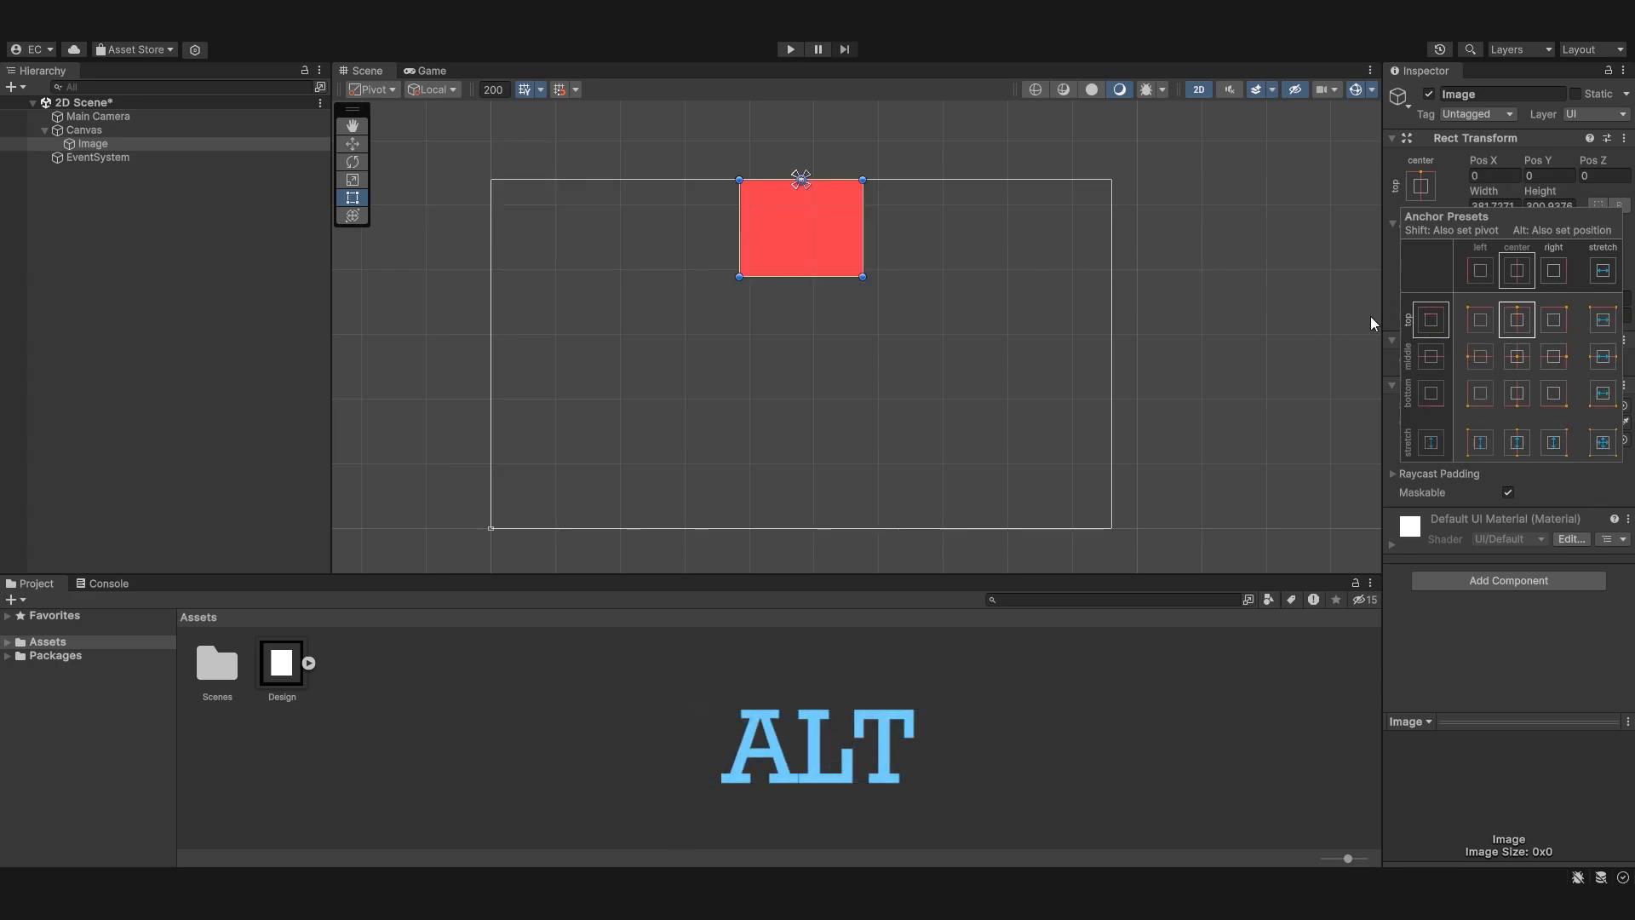
Examine how the red image's pivot and position line up with its top-center anchor on the canvas.
{"action": "key", "text": "alt+shift"}
{"action": "key", "text": "shift"}
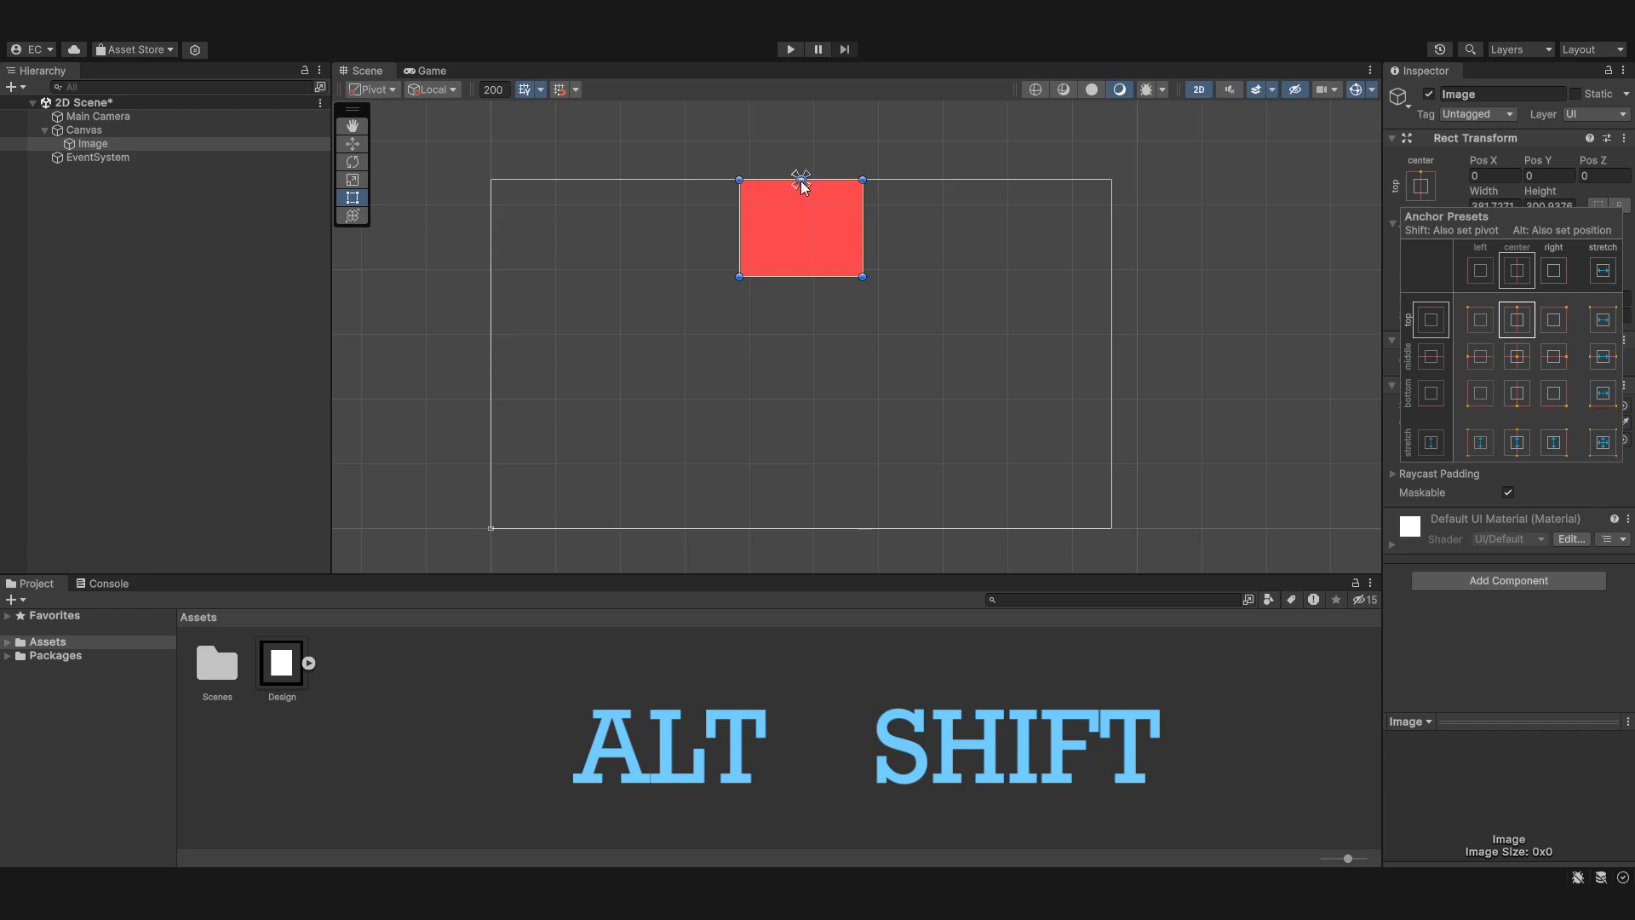
{"action": "scroll", "coordinate": [801, 181], "scroll_direction": "up", "scroll_amount": 5}
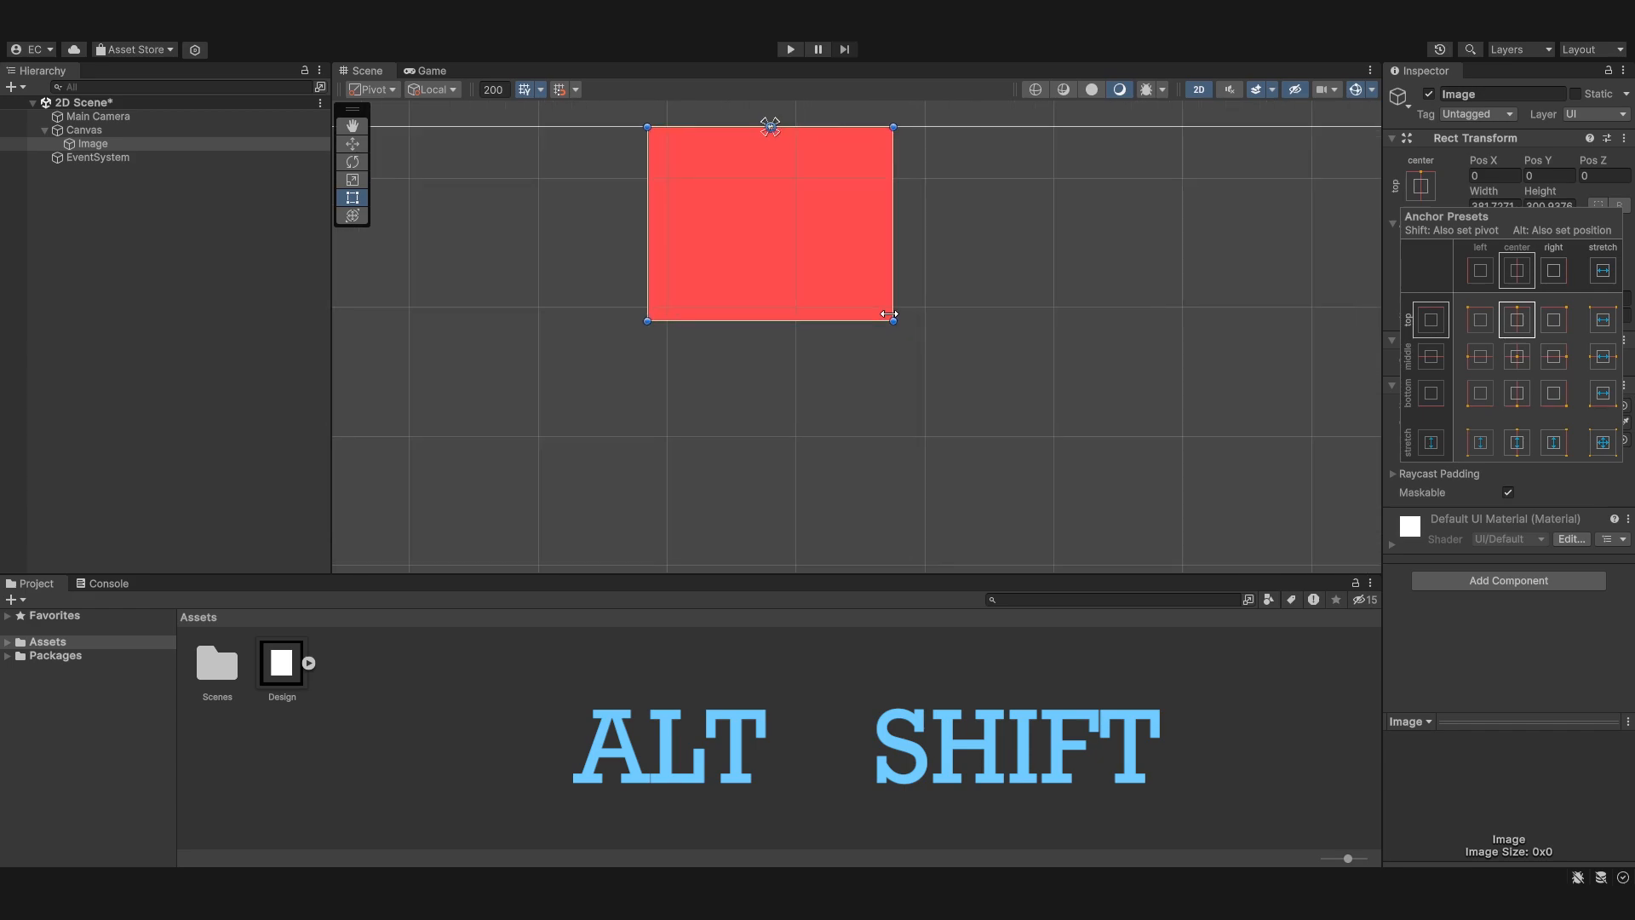
{"action": "scroll", "coordinate": [911, 341], "scroll_direction": "down", "scroll_amount": 4}
{"action": "middle_click_drag", "start_coordinate": [917, 338], "coordinate": [825, 264]}
{"action": "scroll", "coordinate": [809, 257], "scroll_direction": "down", "scroll_amount": 3}
{"action": "scroll", "coordinate": [1027, 383], "scroll_direction": "up", "scroll_amount": 6}
{"action": "middle_click_drag", "start_coordinate": [1075, 477], "coordinate": [995, 325]}
{"action": "scroll", "coordinate": [968, 362], "scroll_direction": "up", "scroll_amount": 3}
{"action": "scroll", "coordinate": [954, 407], "scroll_direction": "down", "scroll_amount": 6}
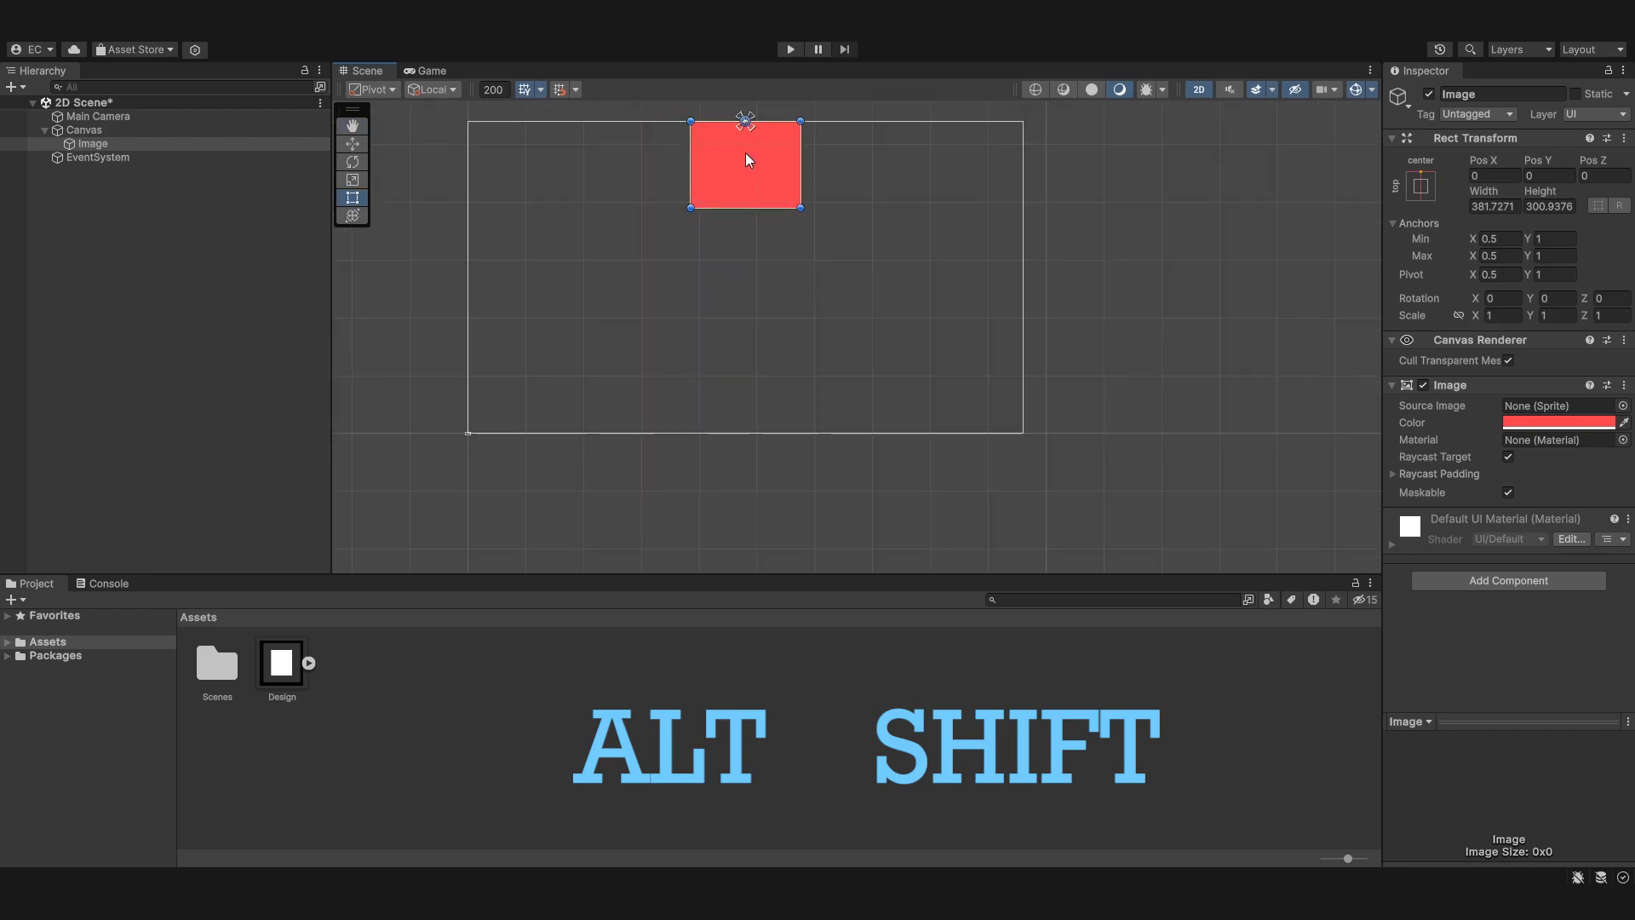
Apply the bottom-right anchor preset to the red image so that it also sets the pivot and position.
{"action": "middle_click_drag", "start_coordinate": [940, 386], "coordinate": [995, 402]}
{"action": "scroll", "coordinate": [899, 290], "scroll_direction": "up", "scroll_amount": 3}
{"action": "scroll", "coordinate": [891, 287], "scroll_direction": "down", "scroll_amount": 5}
{"action": "middle_click_drag", "start_coordinate": [892, 288], "coordinate": [899, 307]}
{"action": "left_click", "coordinate": [1429, 192]}
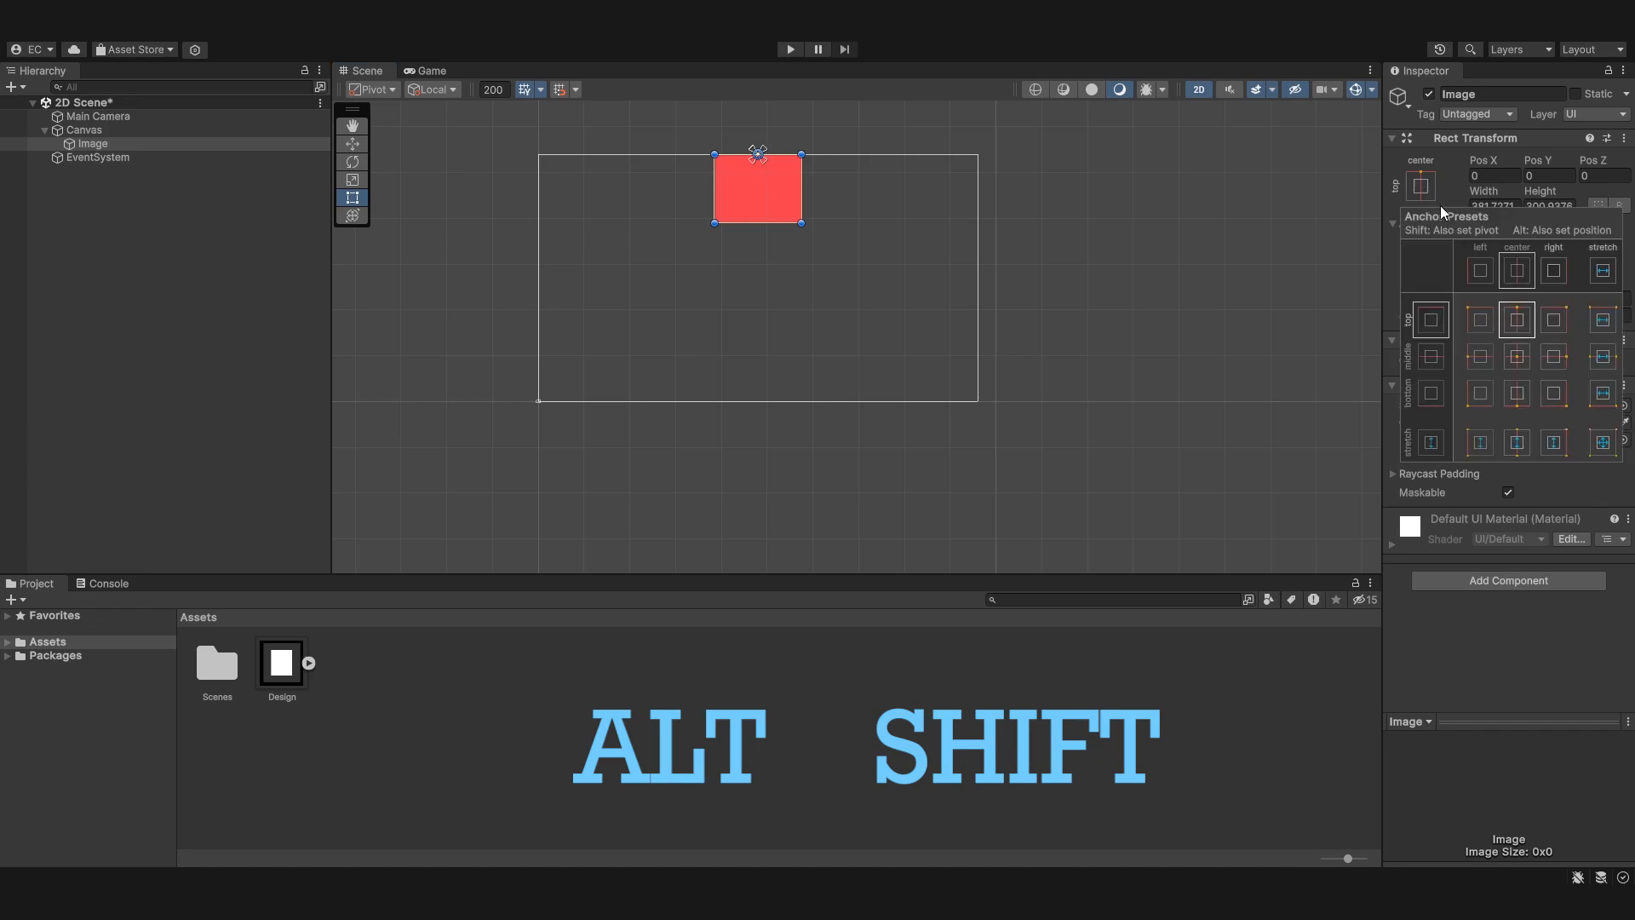
{"action": "key", "text": "alt"}
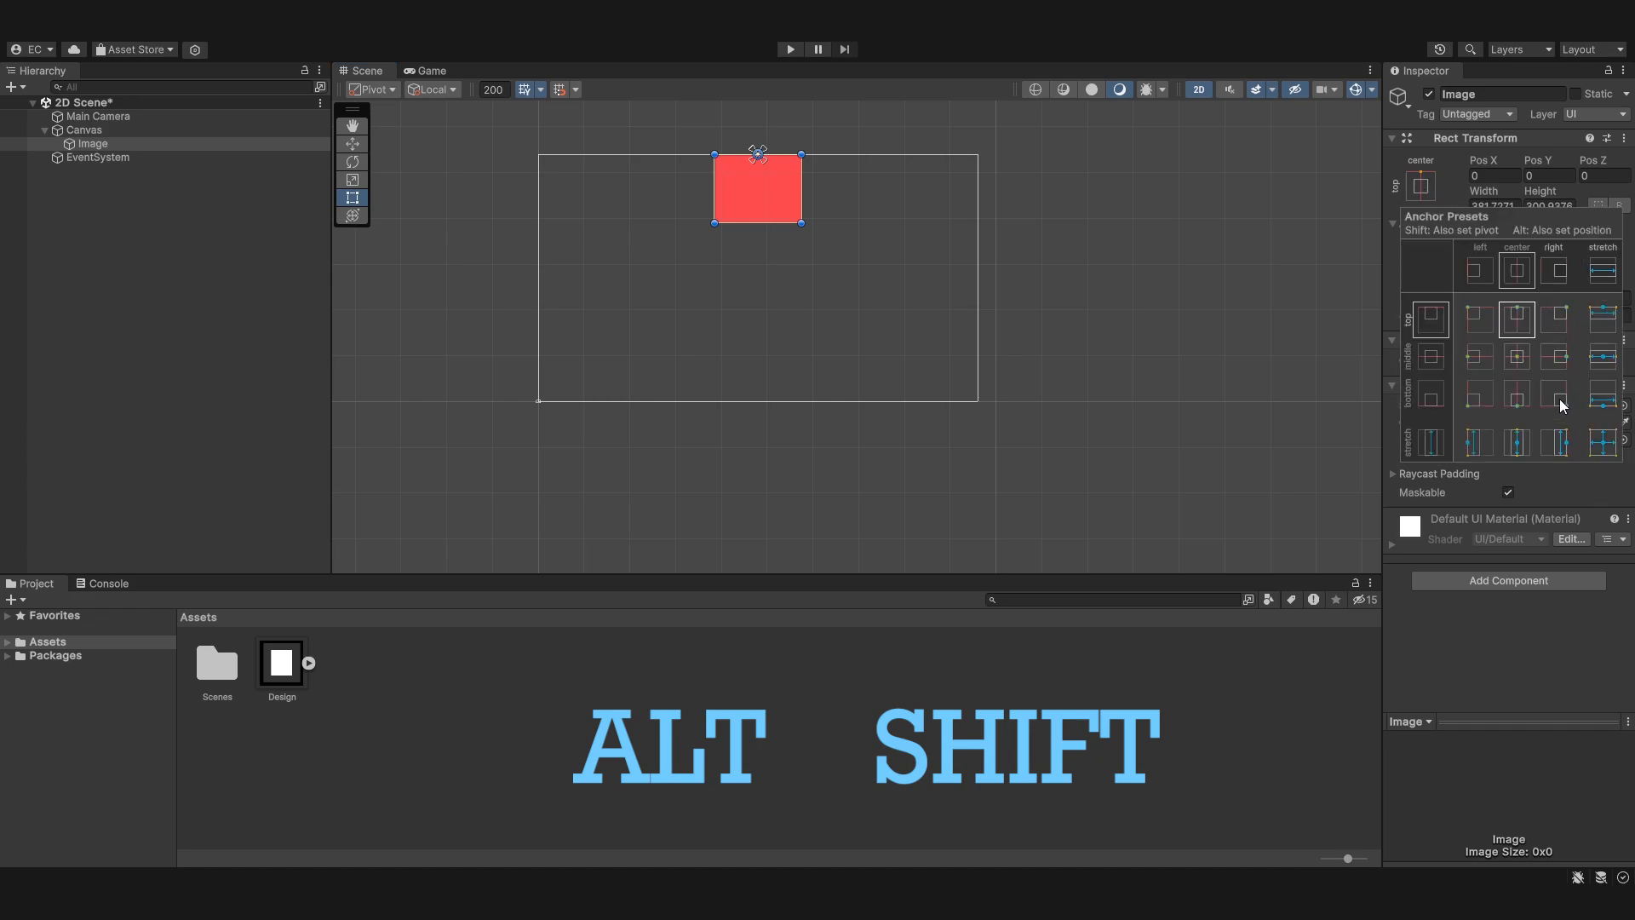
{"action": "left_click", "coordinate": [1560, 399], "text": "alt+shift"}
Examine how the red image's pivot and position line up with its anchor at the canvas's bottom-right corner.
{"action": "scroll", "coordinate": [1051, 387], "scroll_direction": "up", "scroll_amount": 5}
{"action": "scroll", "coordinate": [1060, 402], "scroll_direction": "up", "scroll_amount": 2}
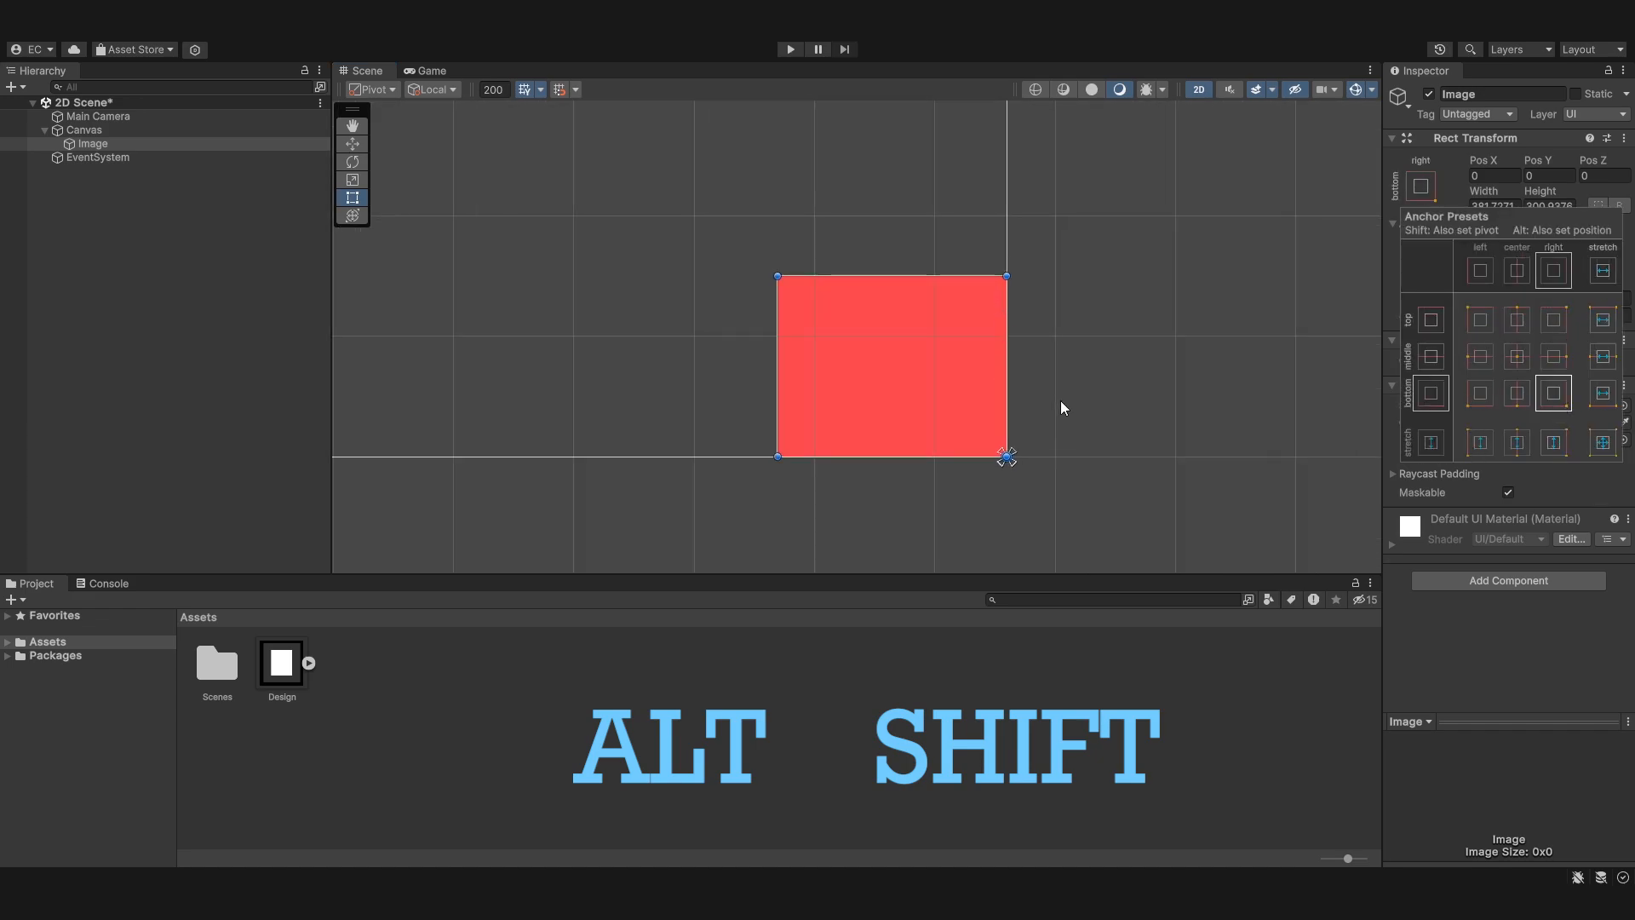
{"action": "scroll", "coordinate": [1060, 402], "scroll_direction": "down", "scroll_amount": 3}
{"action": "left_click", "coordinate": [1080, 471]}
{"action": "left_click", "coordinate": [92, 144]}
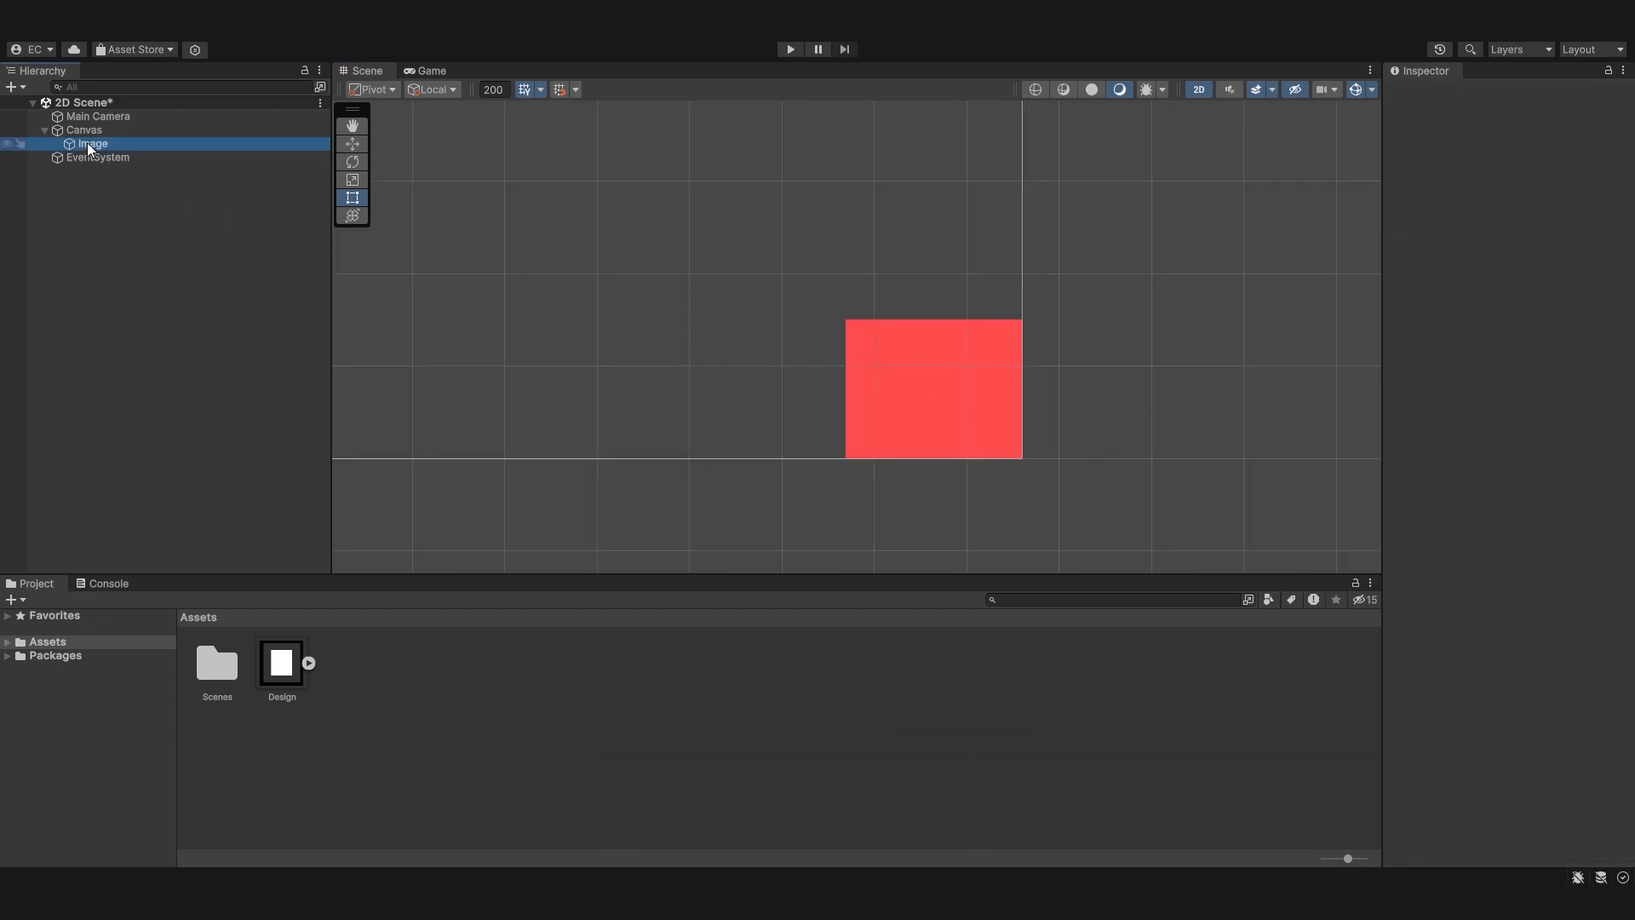
{"action": "scroll", "coordinate": [1022, 462], "scroll_direction": "up", "scroll_amount": 3}
{"action": "scroll", "coordinate": [1026, 462], "scroll_direction": "up", "scroll_amount": 2}
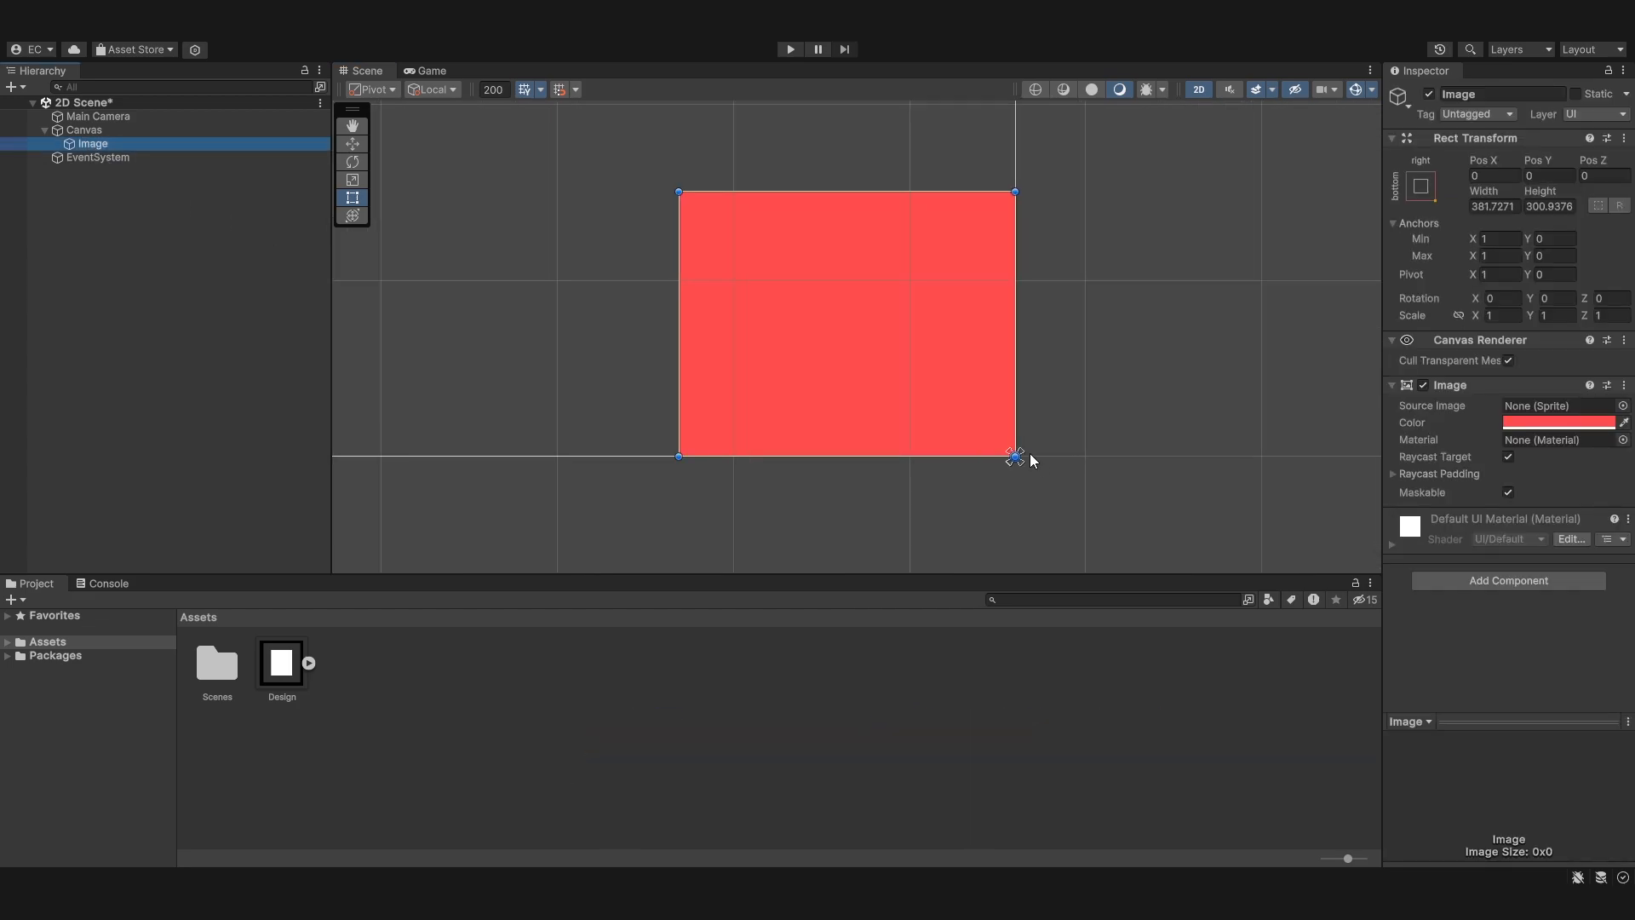
{"action": "scroll", "coordinate": [1067, 451], "scroll_direction": "down", "scroll_amount": 2}
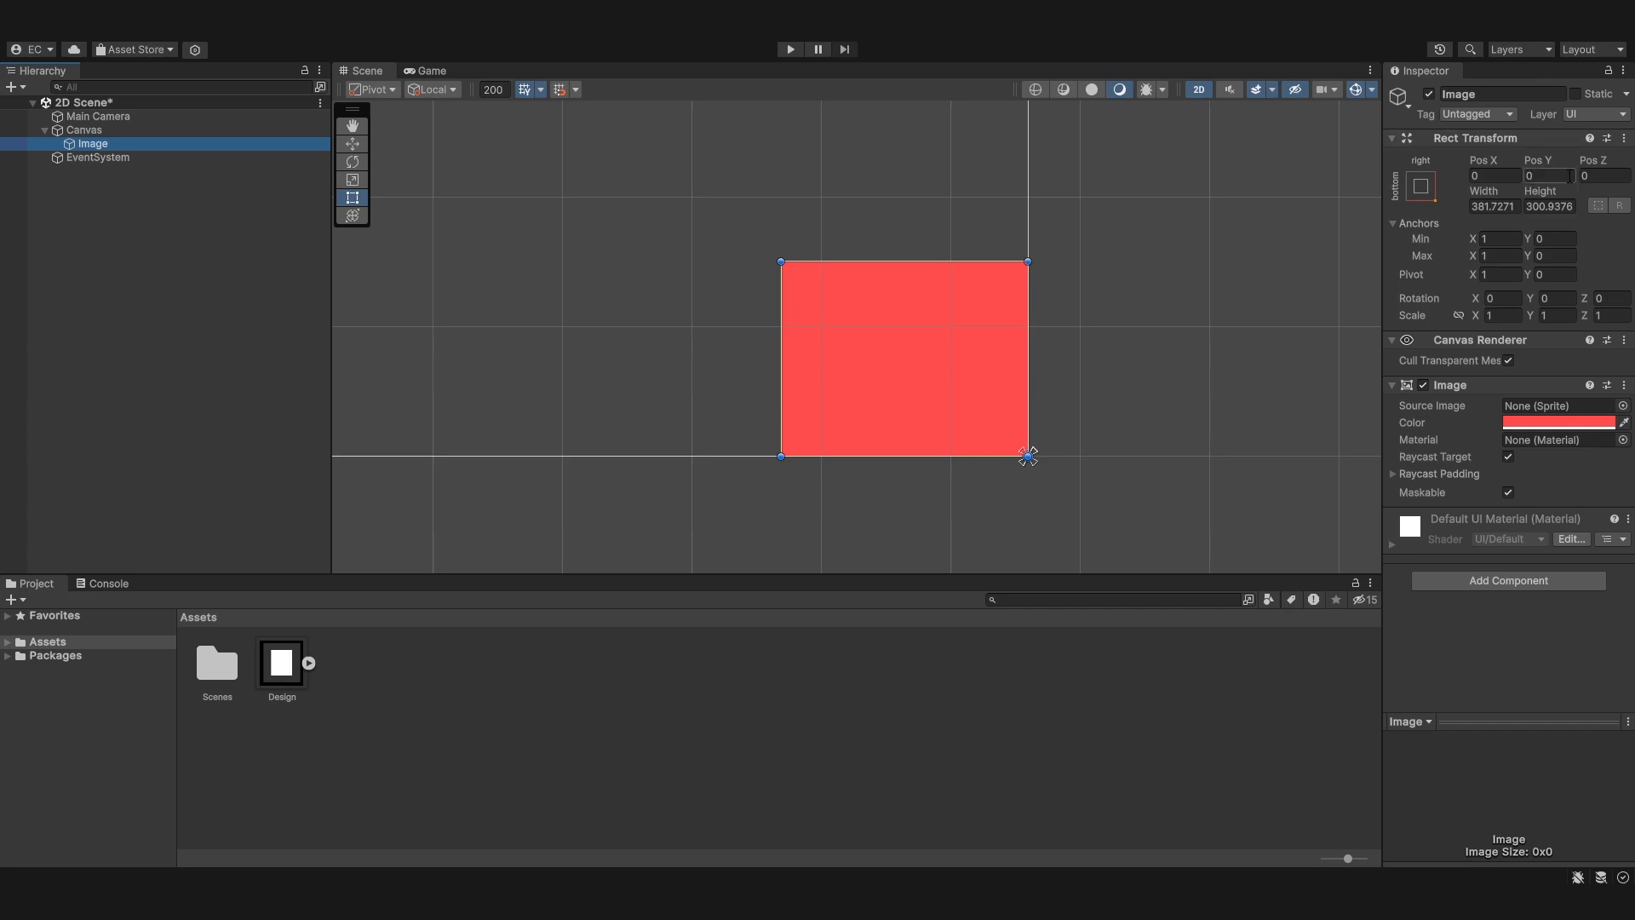
{"action": "scroll", "coordinate": [1029, 329], "scroll_direction": "down", "scroll_amount": 2}
{"action": "middle_click_drag", "start_coordinate": [973, 336], "coordinate": [1022, 376]}
{"action": "scroll", "coordinate": [911, 318], "scroll_direction": "up", "scroll_amount": 1}
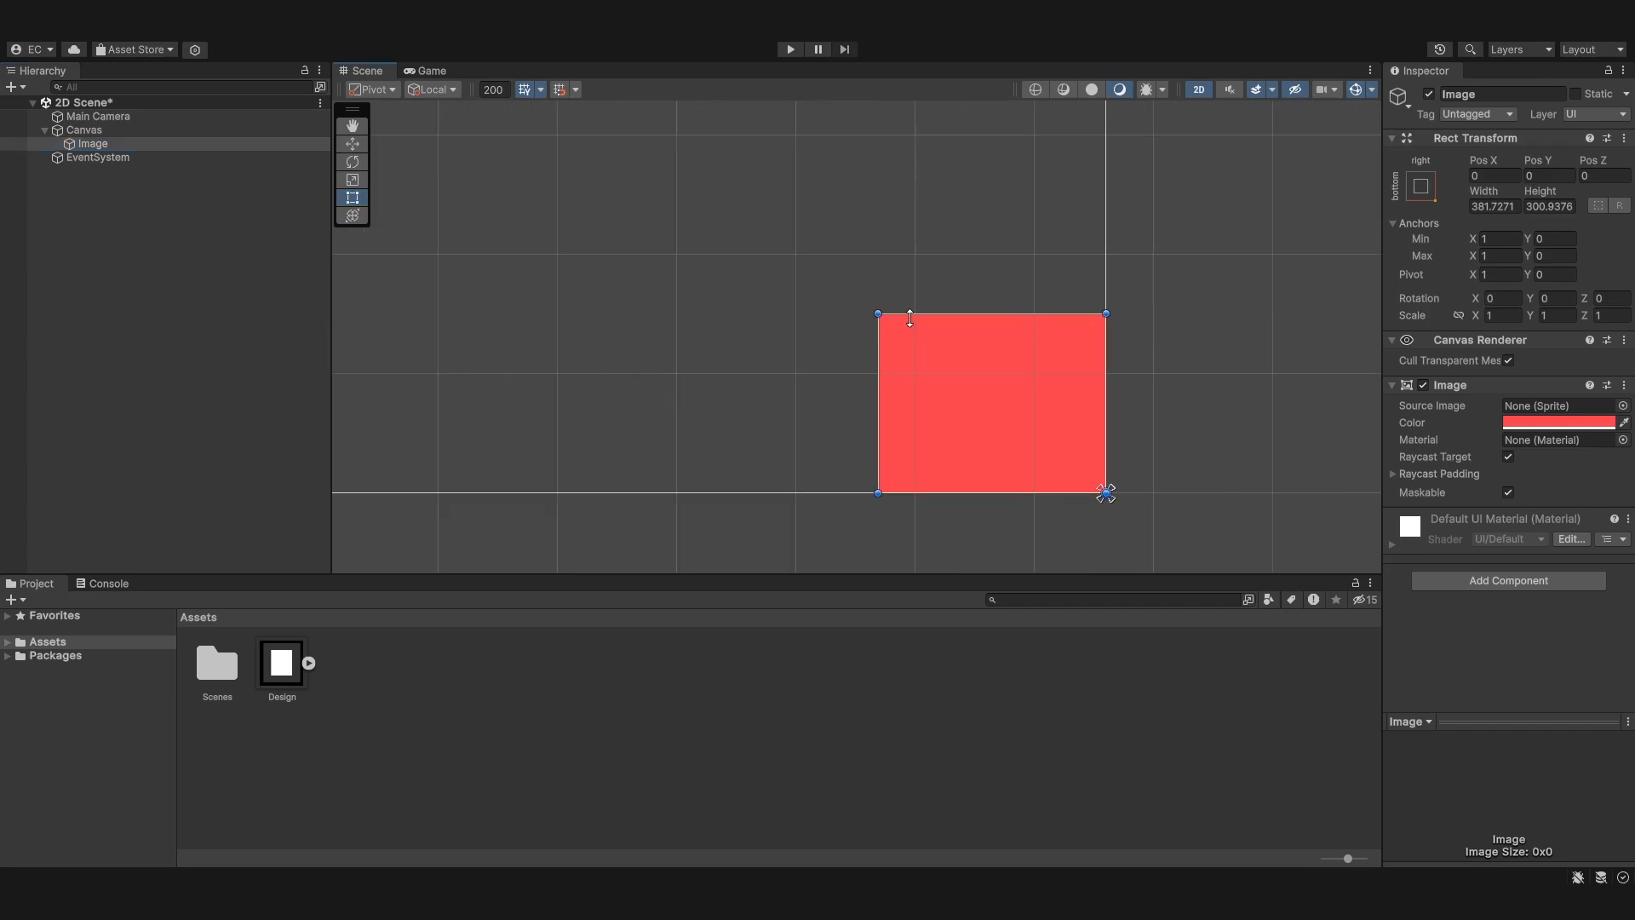
{"action": "scroll", "coordinate": [1176, 307], "scroll_direction": "down", "scroll_amount": 4}
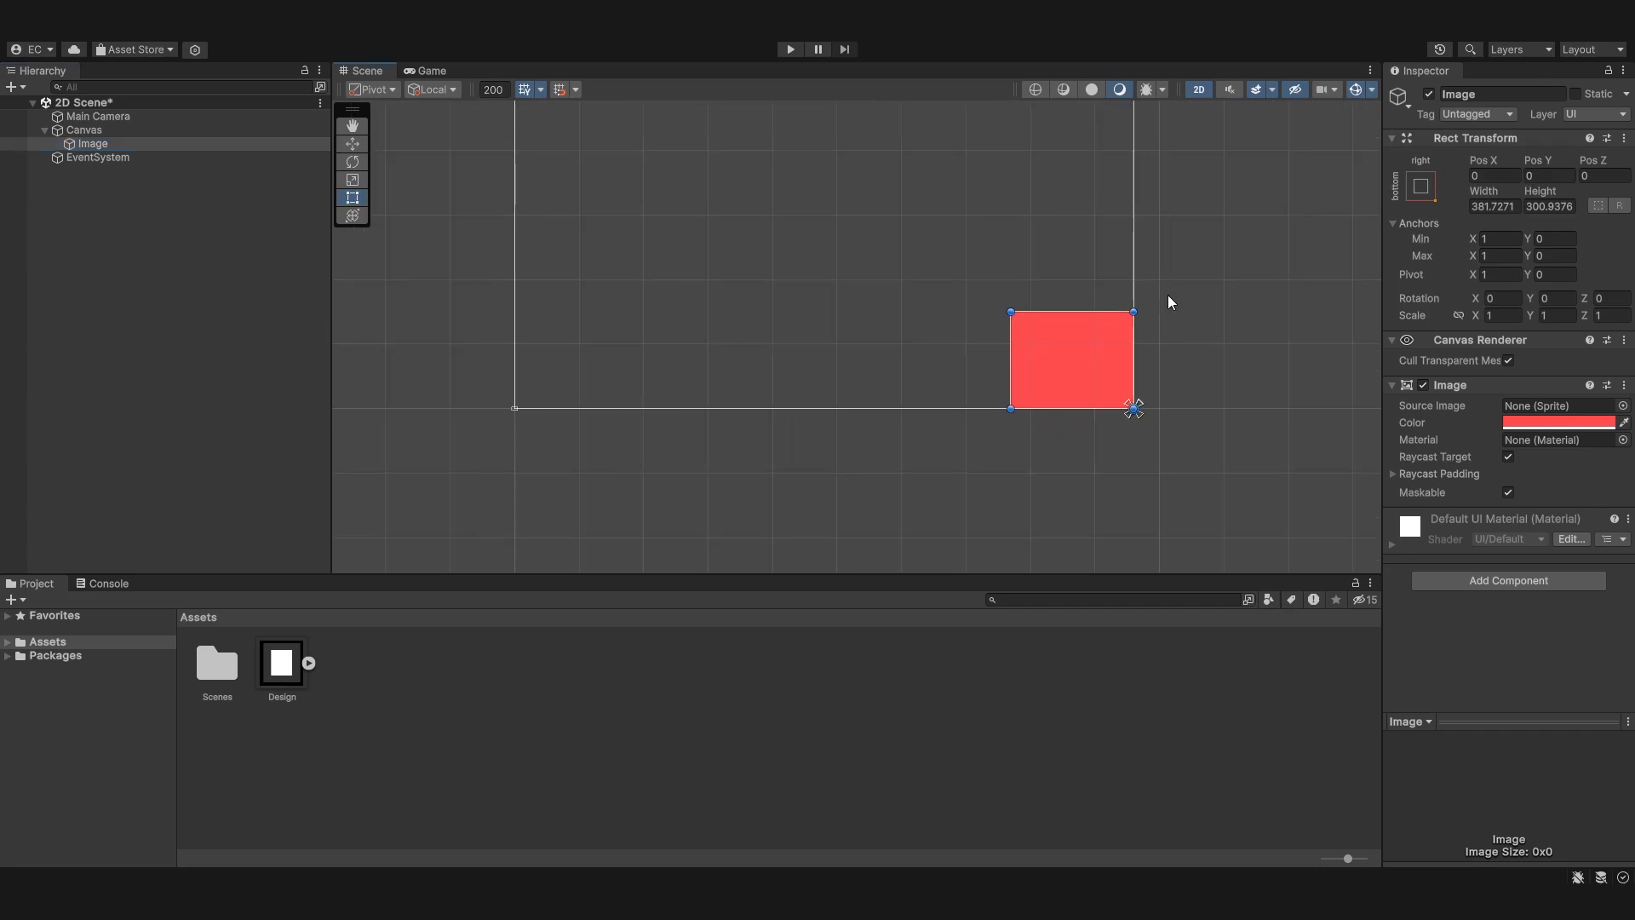
Move the red image away from its bottom-right anchor to about X -333, Y 240.
{"action": "left_click_drag", "start_coordinate": [1102, 340], "coordinate": [1000, 267]}
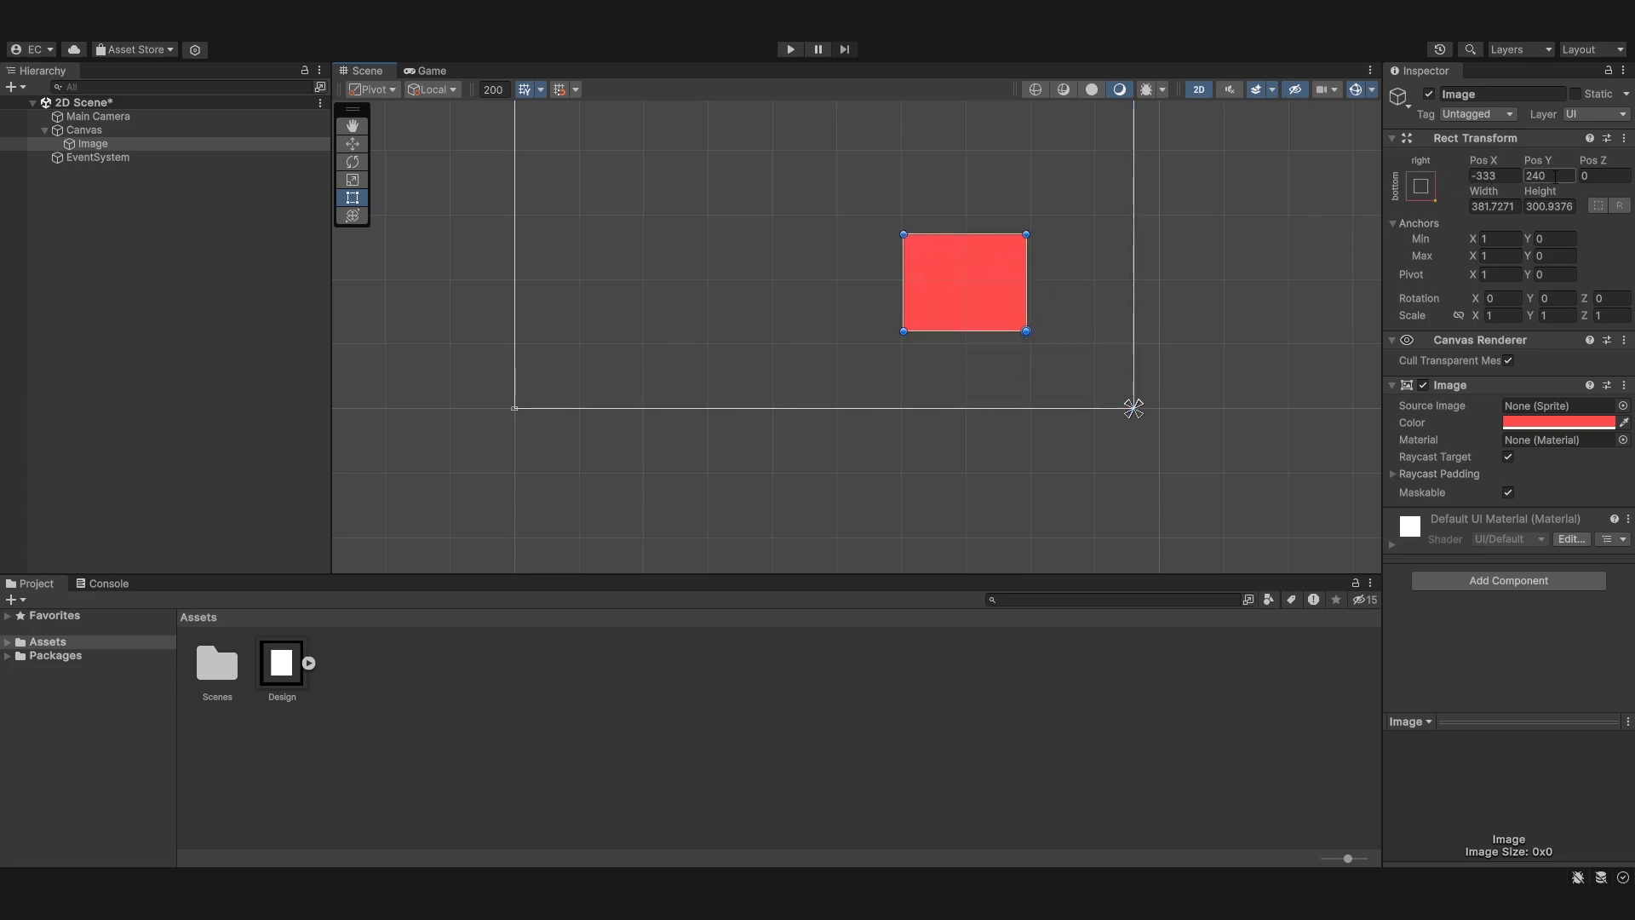
{"action": "middle_click_drag", "start_coordinate": [1246, 443], "coordinate": [1127, 432]}
{"action": "scroll", "coordinate": [988, 448], "scroll_direction": "up", "scroll_amount": 1}
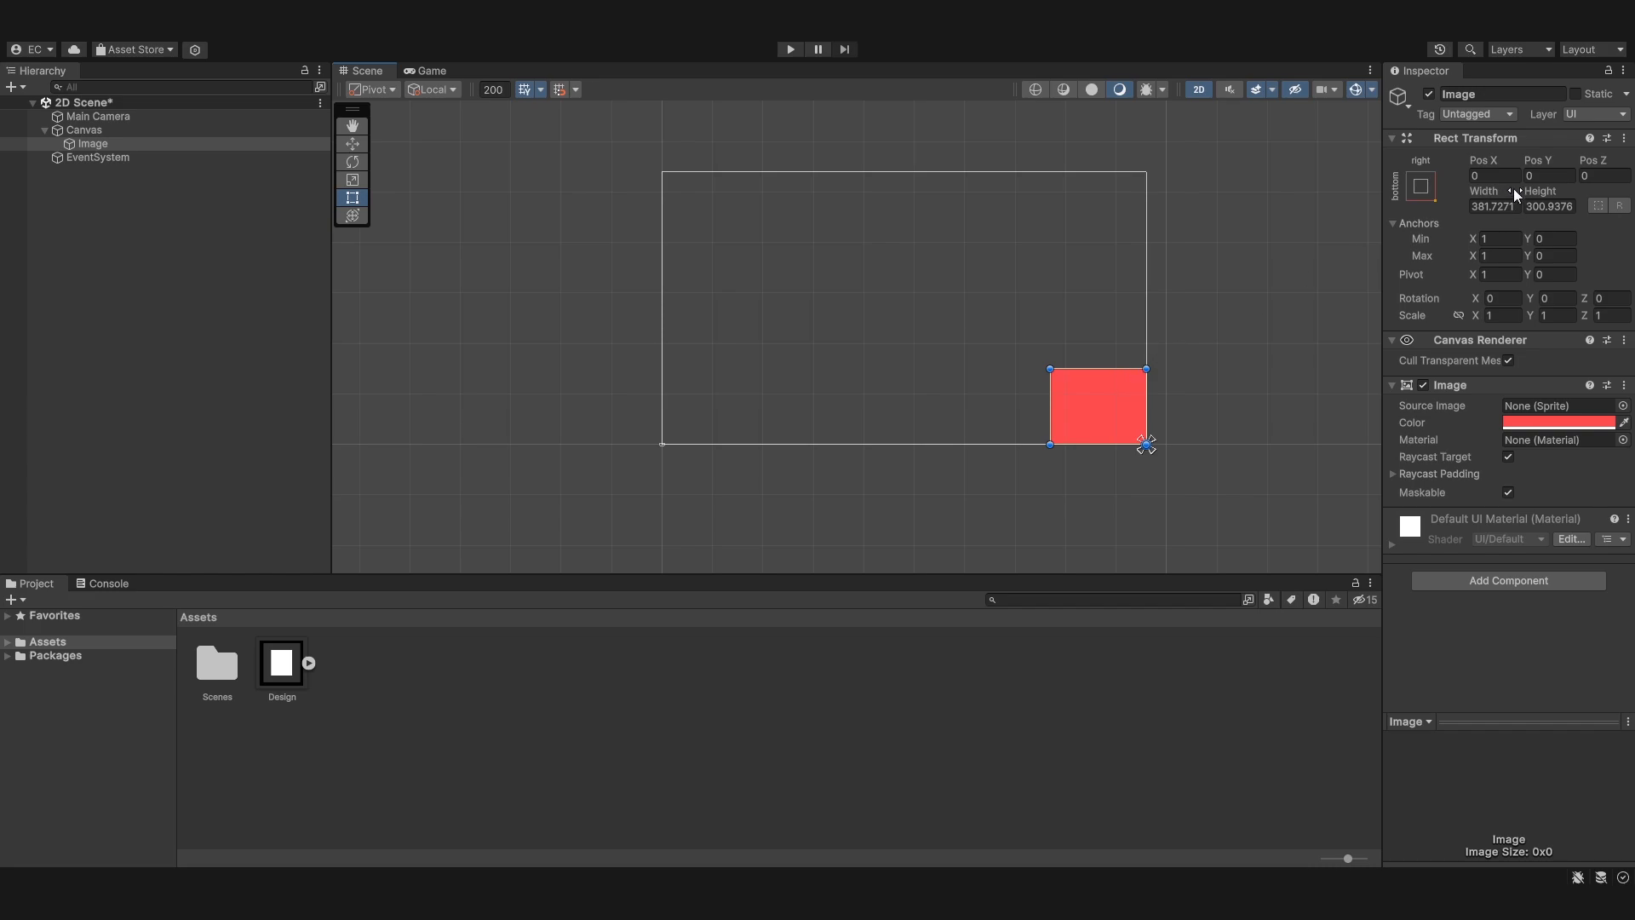
Apply the middle-center anchor preset to the red image so that it also sets the pivot and position.
{"action": "left_click", "coordinate": [1422, 189]}
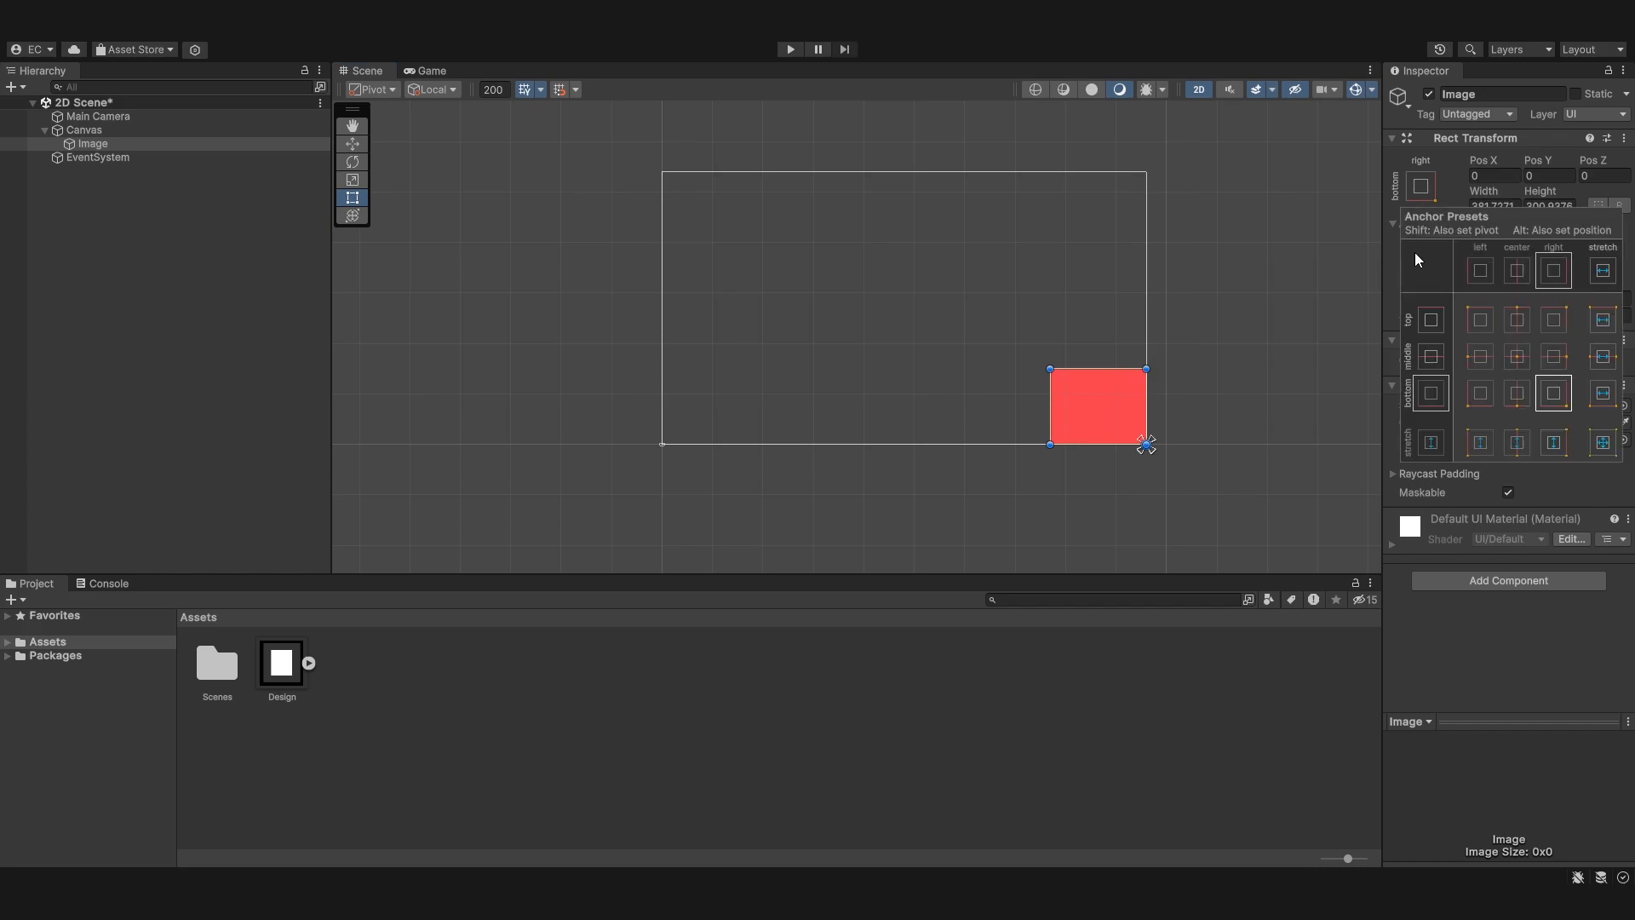
{"action": "left_click", "coordinate": [1524, 356]}
{"action": "left_click", "coordinate": [1421, 185]}
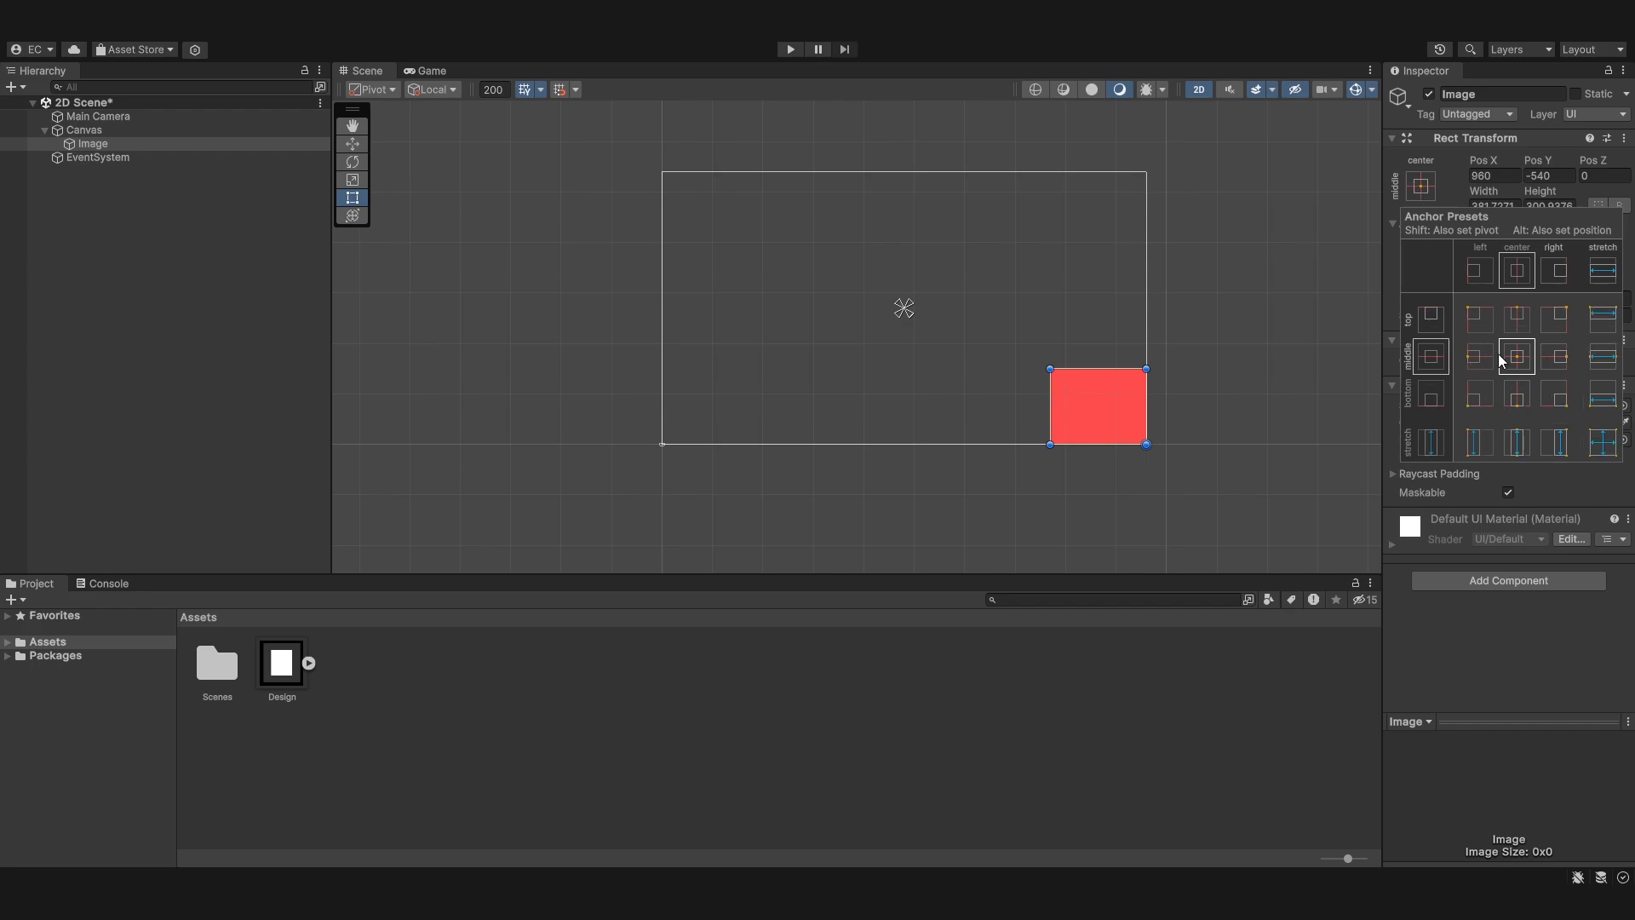
{"action": "left_click", "coordinate": [1312, 220]}
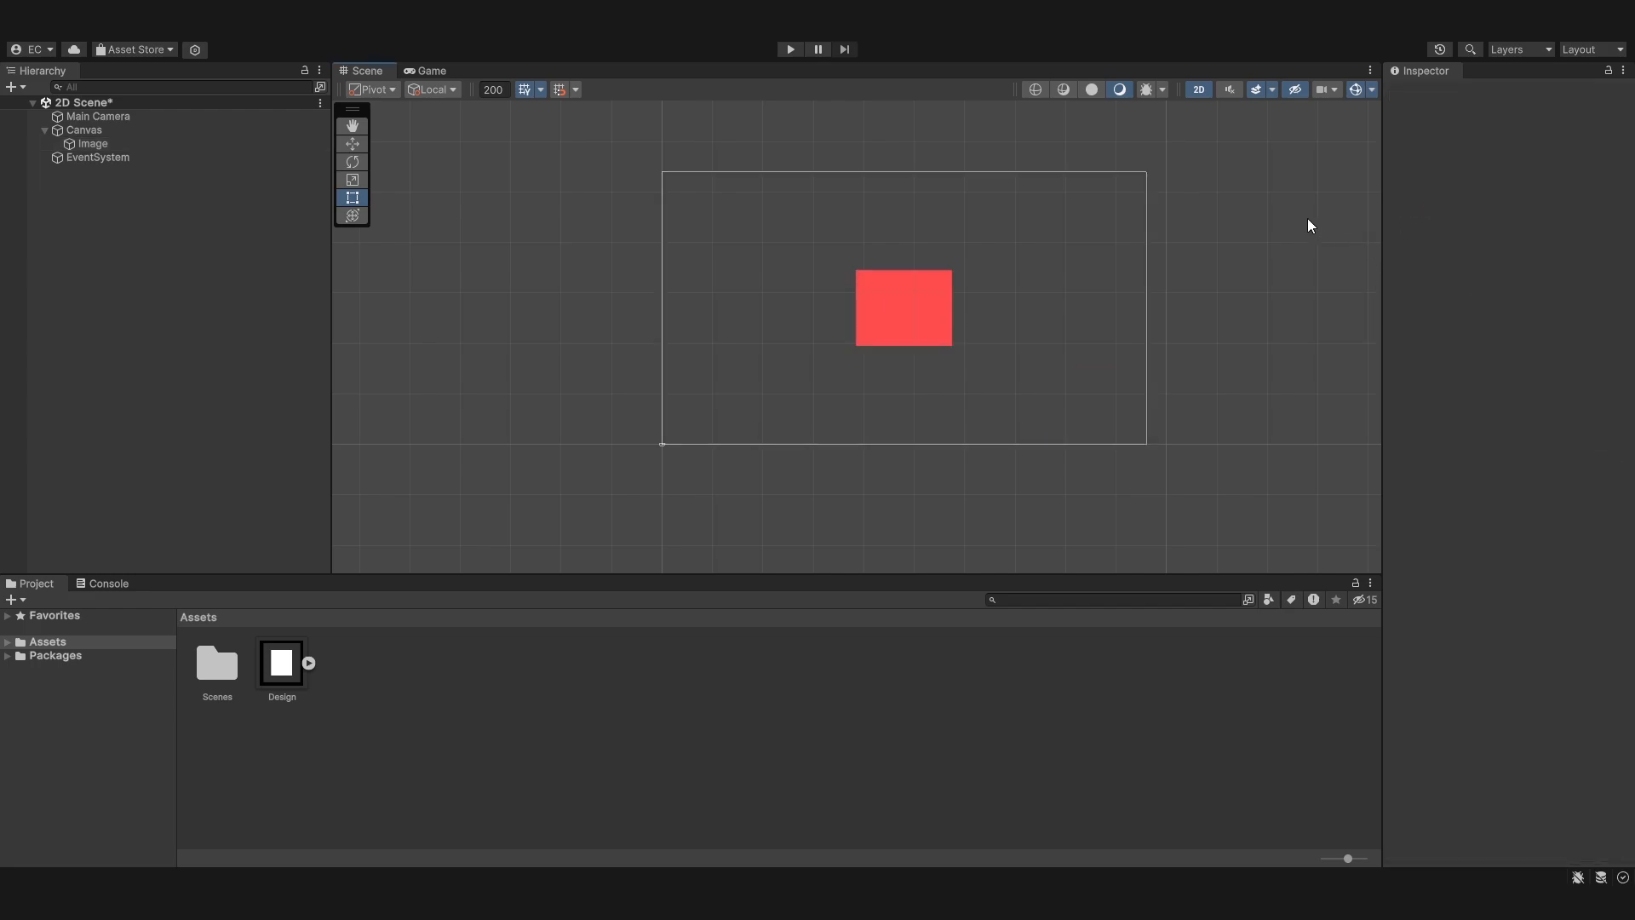
Set the red image's width to 1000 and its height to 500.
{"action": "left_click", "coordinate": [881, 309]}
{"action": "left_click", "coordinate": [1521, 209]}
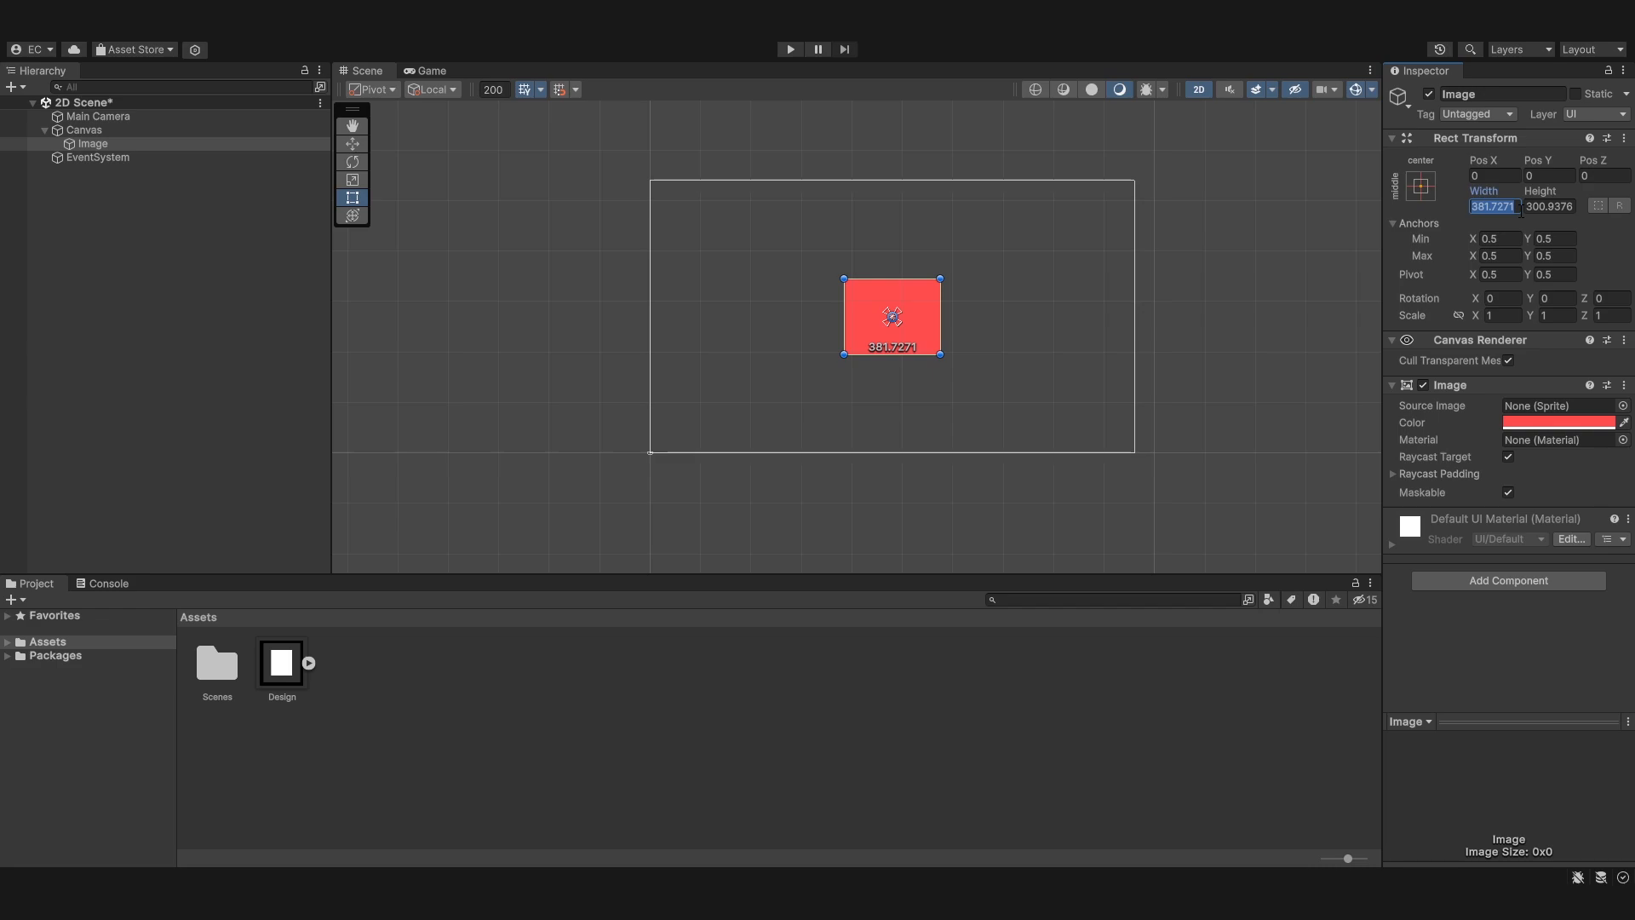
{"action": "type", "text": "1000"}
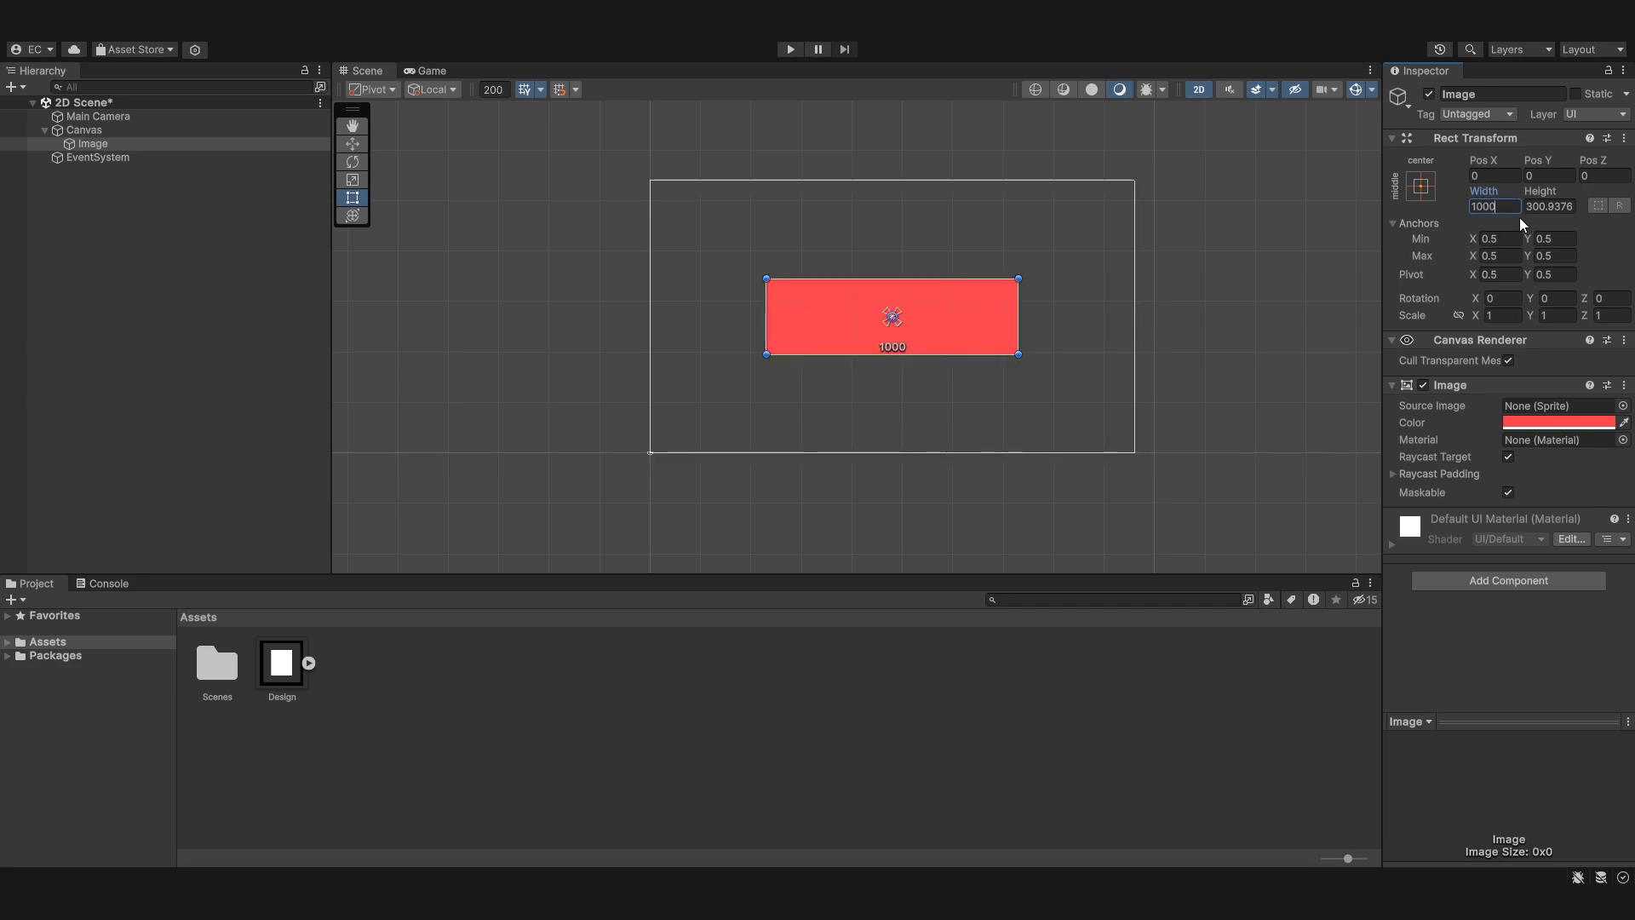
{"action": "key", "text": "Tab"}
{"action": "type", "text": "500"}
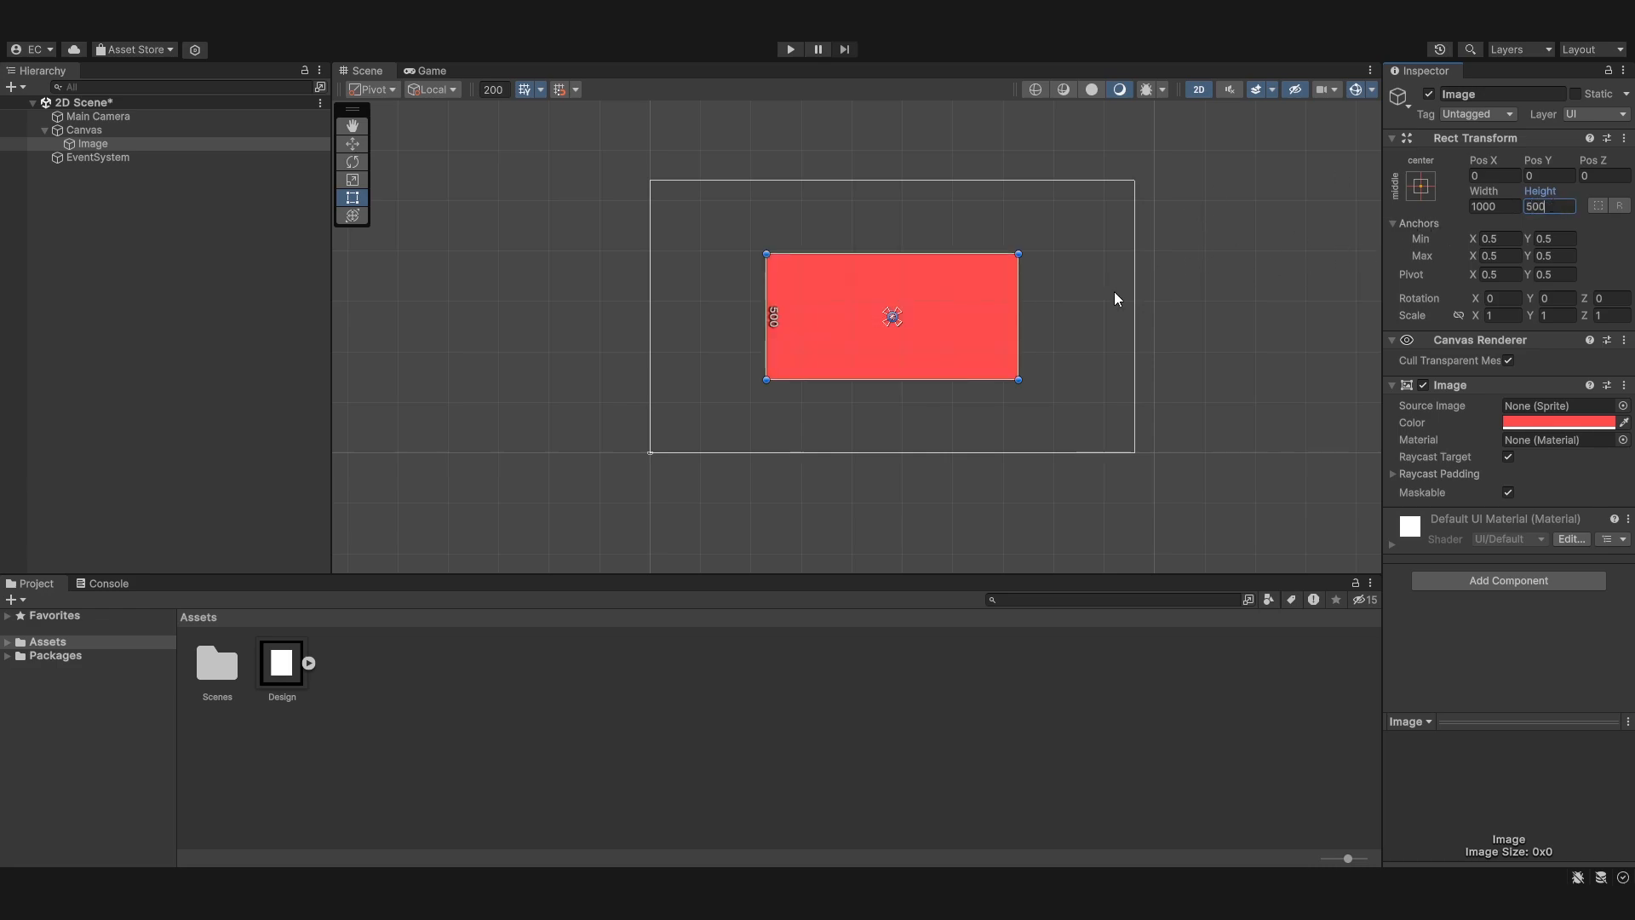
Shrink the red image to a width of 75 and a height of 25.
{"action": "scroll", "coordinate": [1046, 316], "scroll_direction": "up", "scroll_amount": 2}
{"action": "left_click", "coordinate": [1487, 207]}
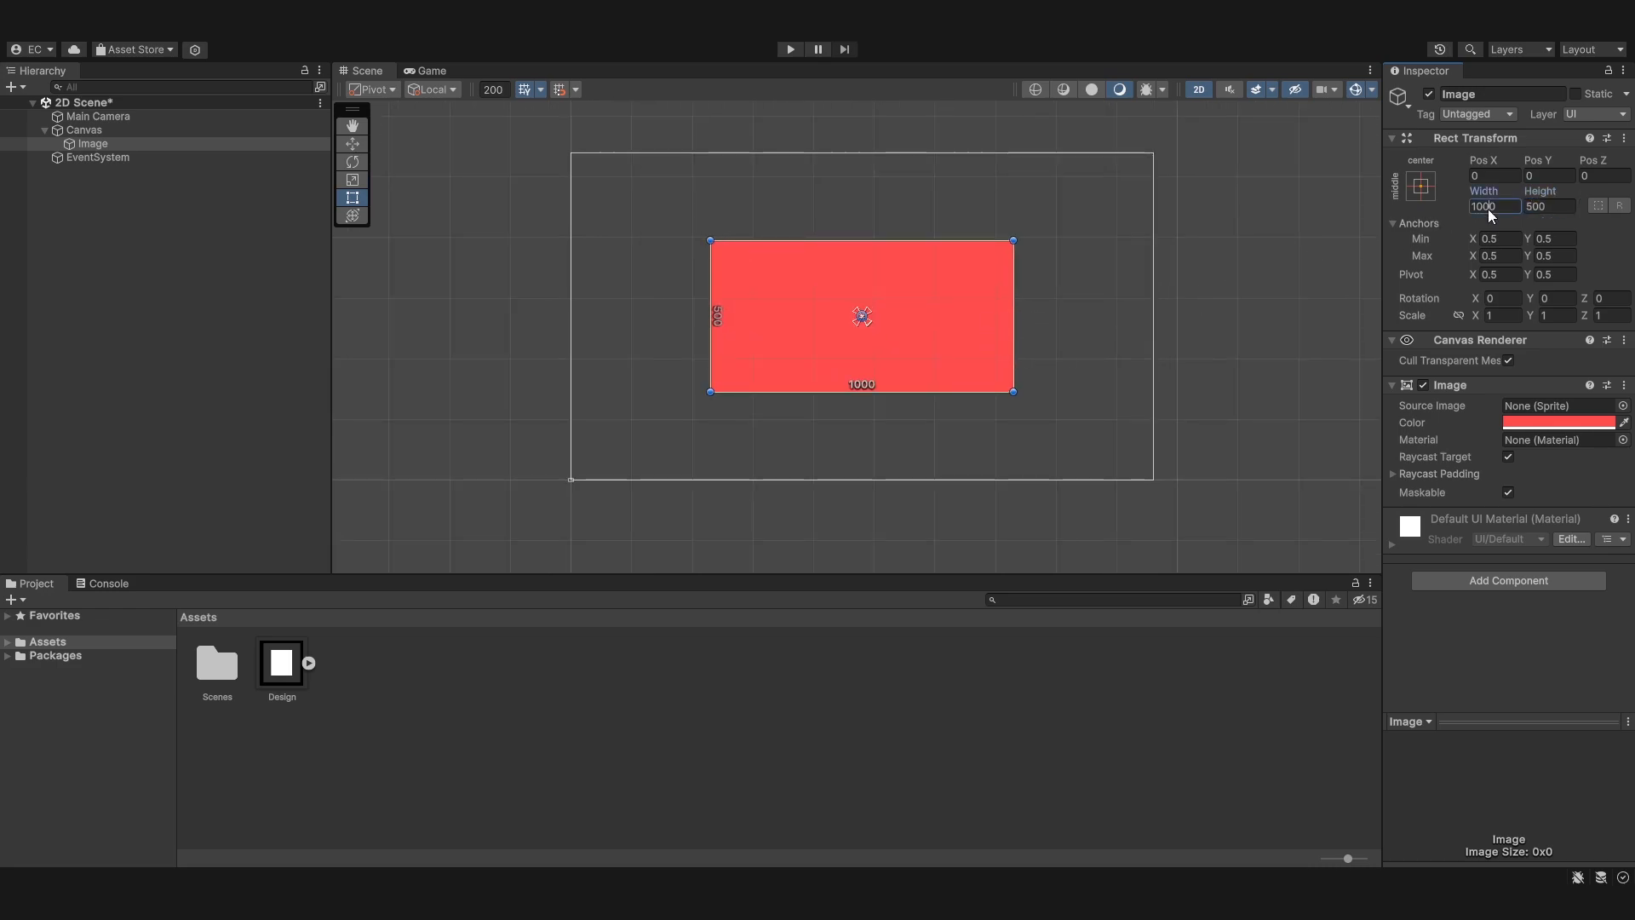
{"action": "type", "text": "75"}
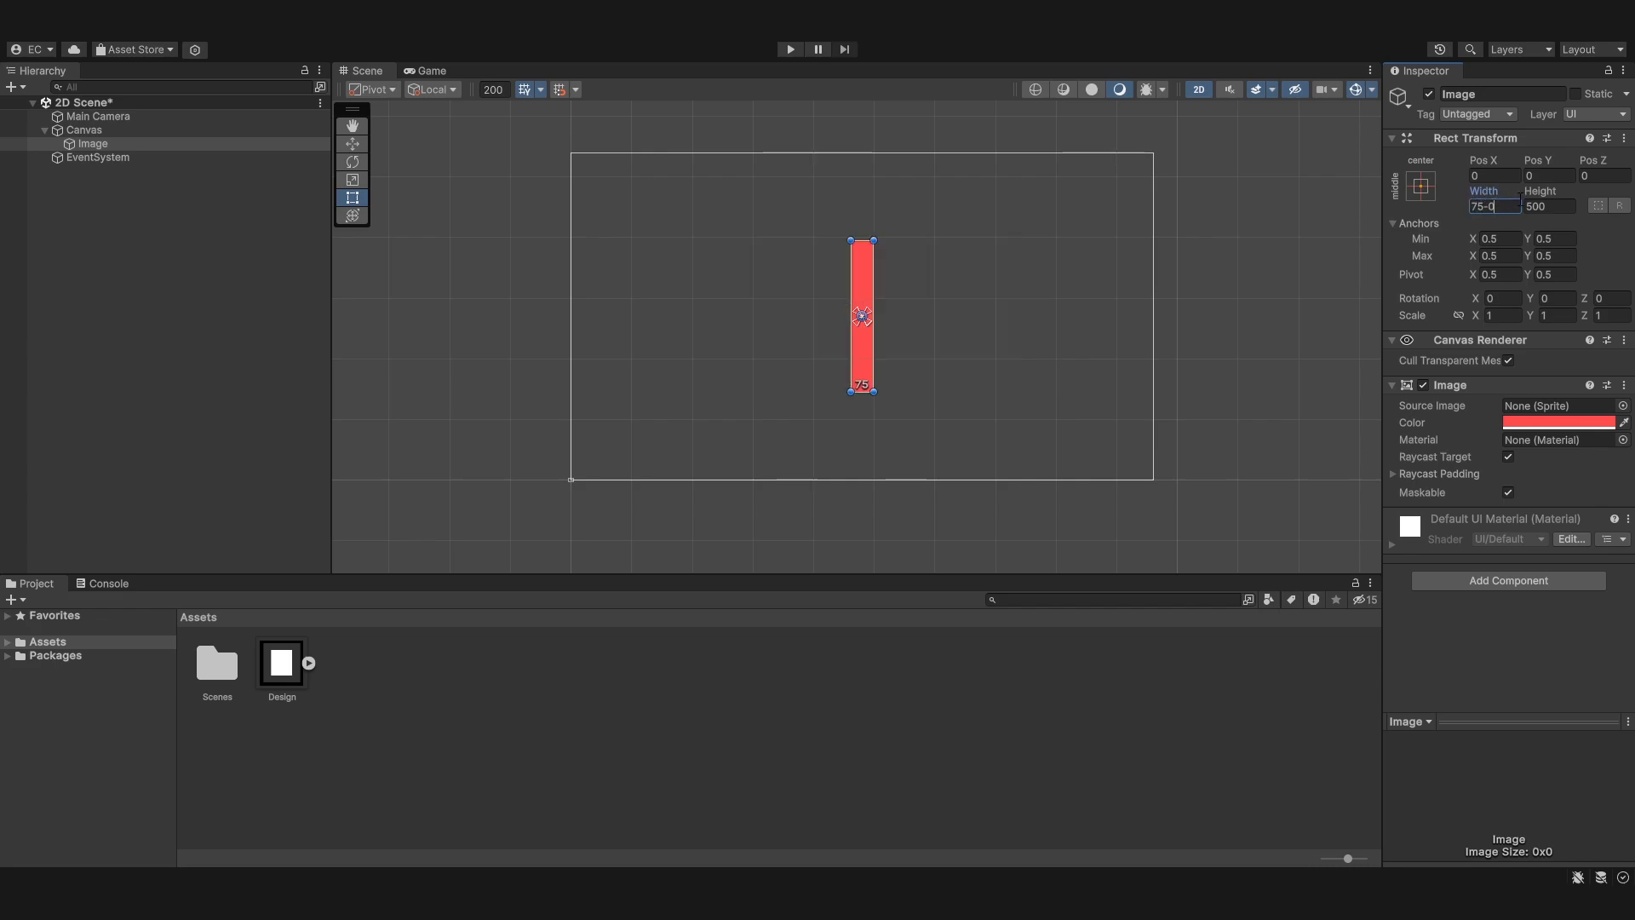
{"action": "left_click", "coordinate": [1542, 206]}
{"action": "type", "text": "25"}
{"action": "scroll", "coordinate": [848, 328], "scroll_direction": "up", "scroll_amount": 3}
{"action": "scroll", "coordinate": [847, 326], "scroll_direction": "down", "scroll_amount": 3}
{"action": "scroll", "coordinate": [881, 306], "scroll_direction": "up", "scroll_amount": 4}
Set the red image's width to 250 and its height to 100.
{"action": "left_click", "coordinate": [1495, 206]}
{"action": "type", "text": "100"}
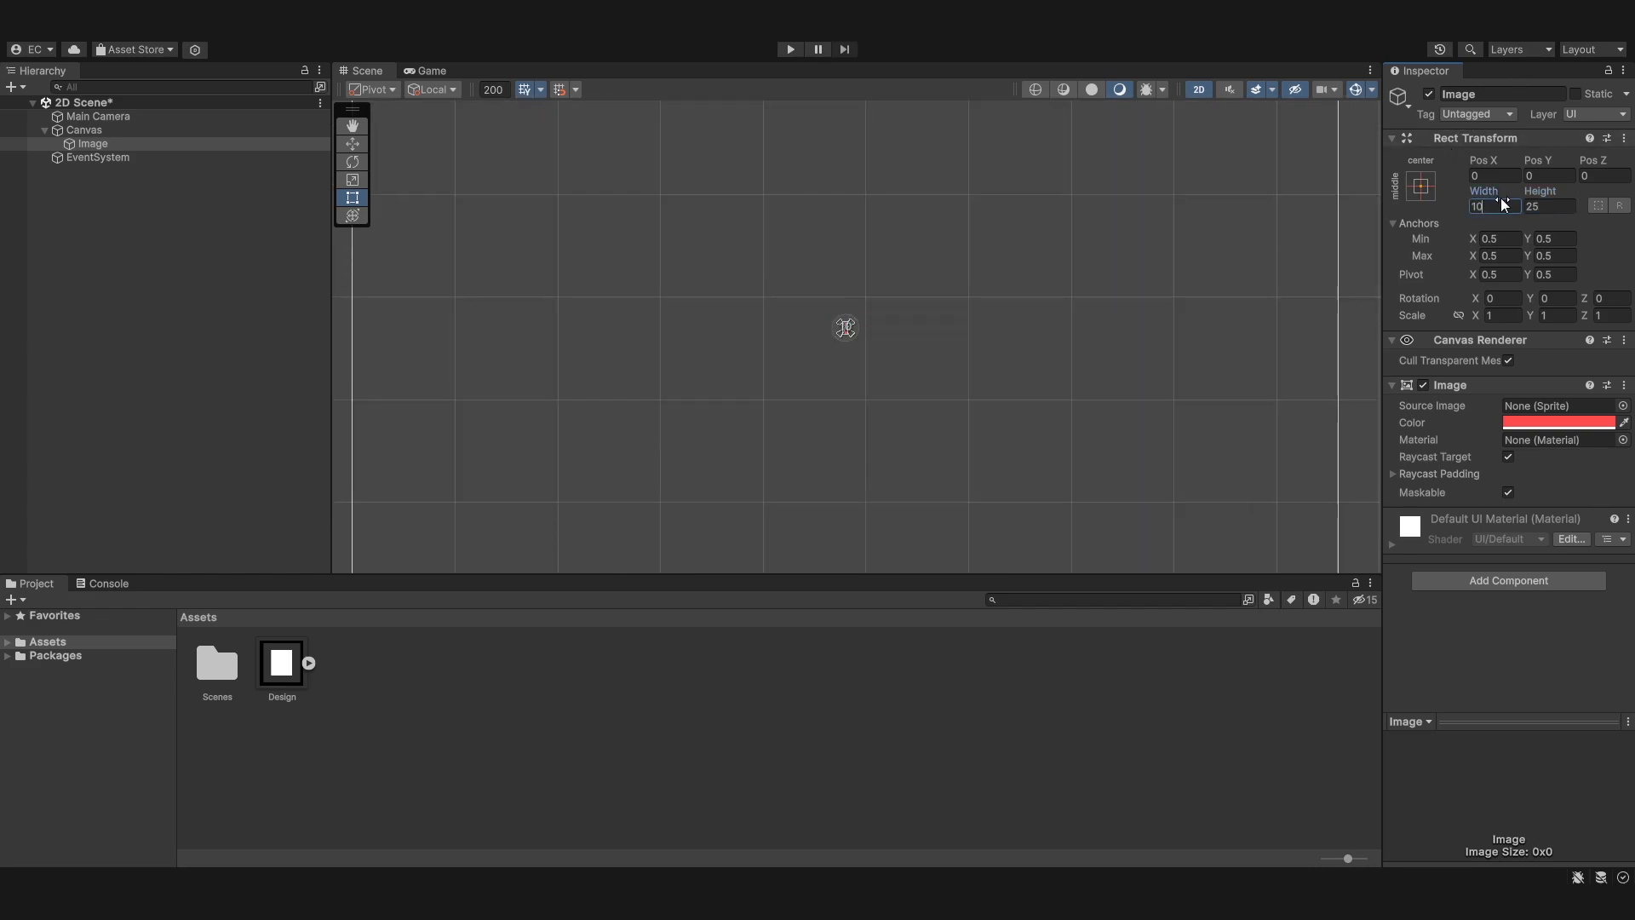
{"action": "key", "text": "BackSpace"}
{"action": "key", "text": "BackSpace"}
{"action": "key", "text": "BackSpace"}
{"action": "type", "text": "250"}
{"action": "left_click", "coordinate": [1545, 206]}
{"action": "key", "text": "BackSpace"}
{"action": "type", "text": "100"}
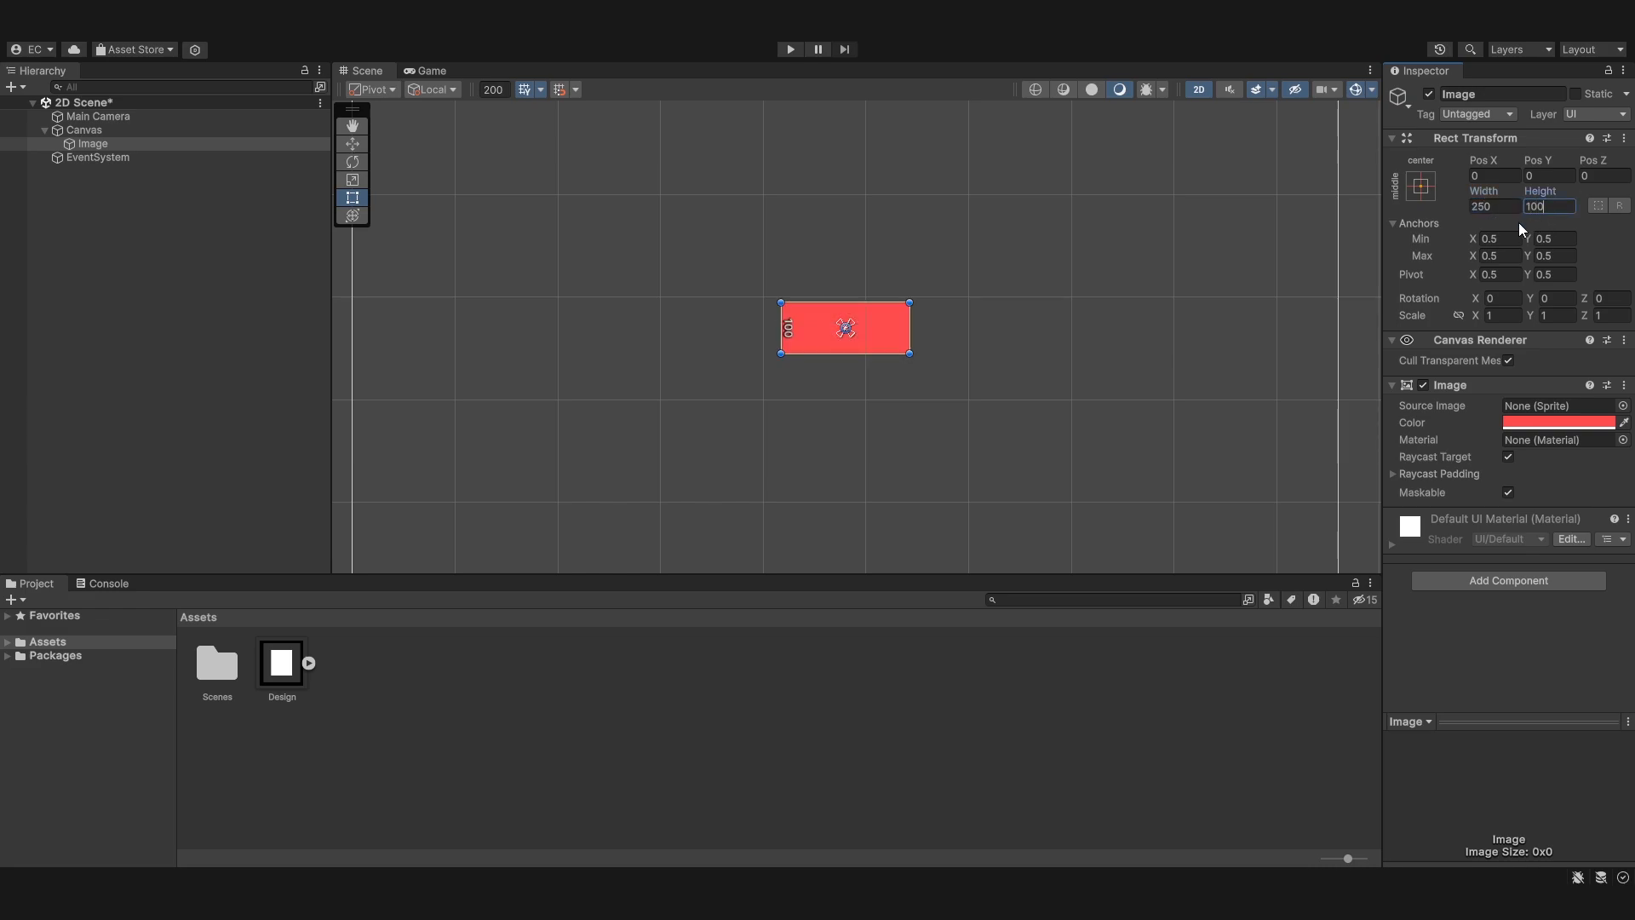
Enlarge the red image freehand to about 652 by 389 and move it to the canvas's center.
{"action": "scroll", "coordinate": [1082, 290], "scroll_direction": "down", "scroll_amount": 2}
{"action": "left_click_drag", "start_coordinate": [950, 339], "coordinate": [1109, 454]}
{"action": "left_click_drag", "start_coordinate": [1034, 418], "coordinate": [955, 361]}
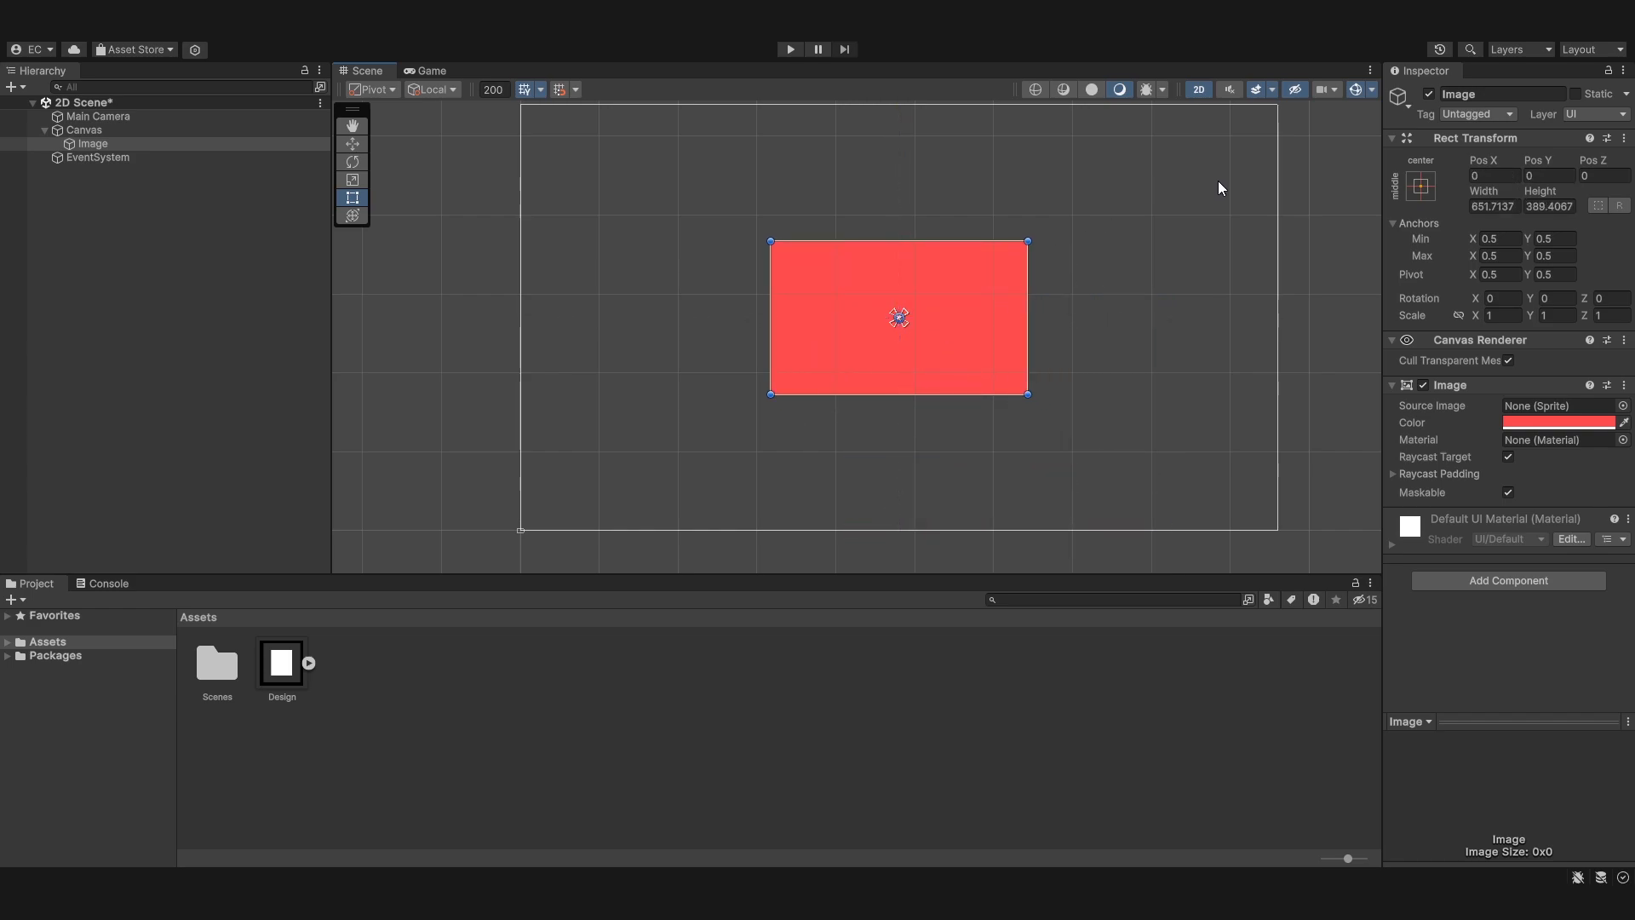
Rotate the red image about its X axis to about 94.93 degrees and view it in 3D.
{"action": "scroll", "coordinate": [723, 260], "scroll_direction": "down", "scroll_amount": 1}
{"action": "left_click_drag", "start_coordinate": [1473, 295], "coordinate": [946, 247]}
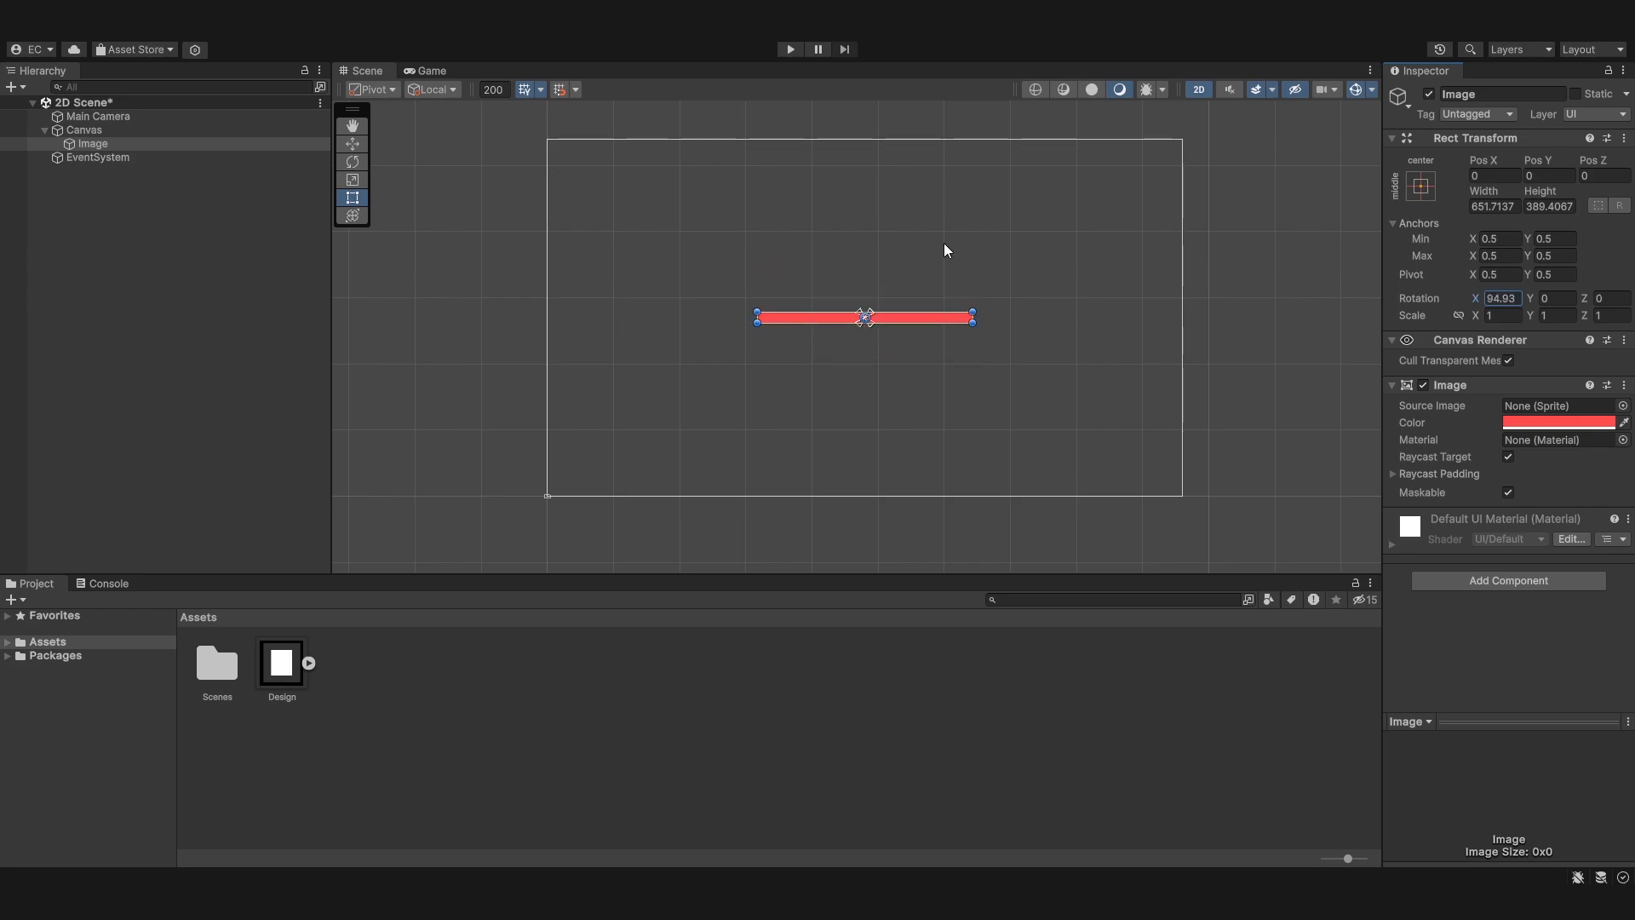
{"action": "left_click", "coordinate": [1199, 89]}
{"action": "right_click_drag", "start_coordinate": [938, 181], "coordinate": [888, 188]}
{"action": "scroll", "coordinate": [885, 190], "scroll_direction": "up", "scroll_amount": 1}
{"action": "scroll", "coordinate": [886, 190], "scroll_direction": "up", "scroll_amount": 1}
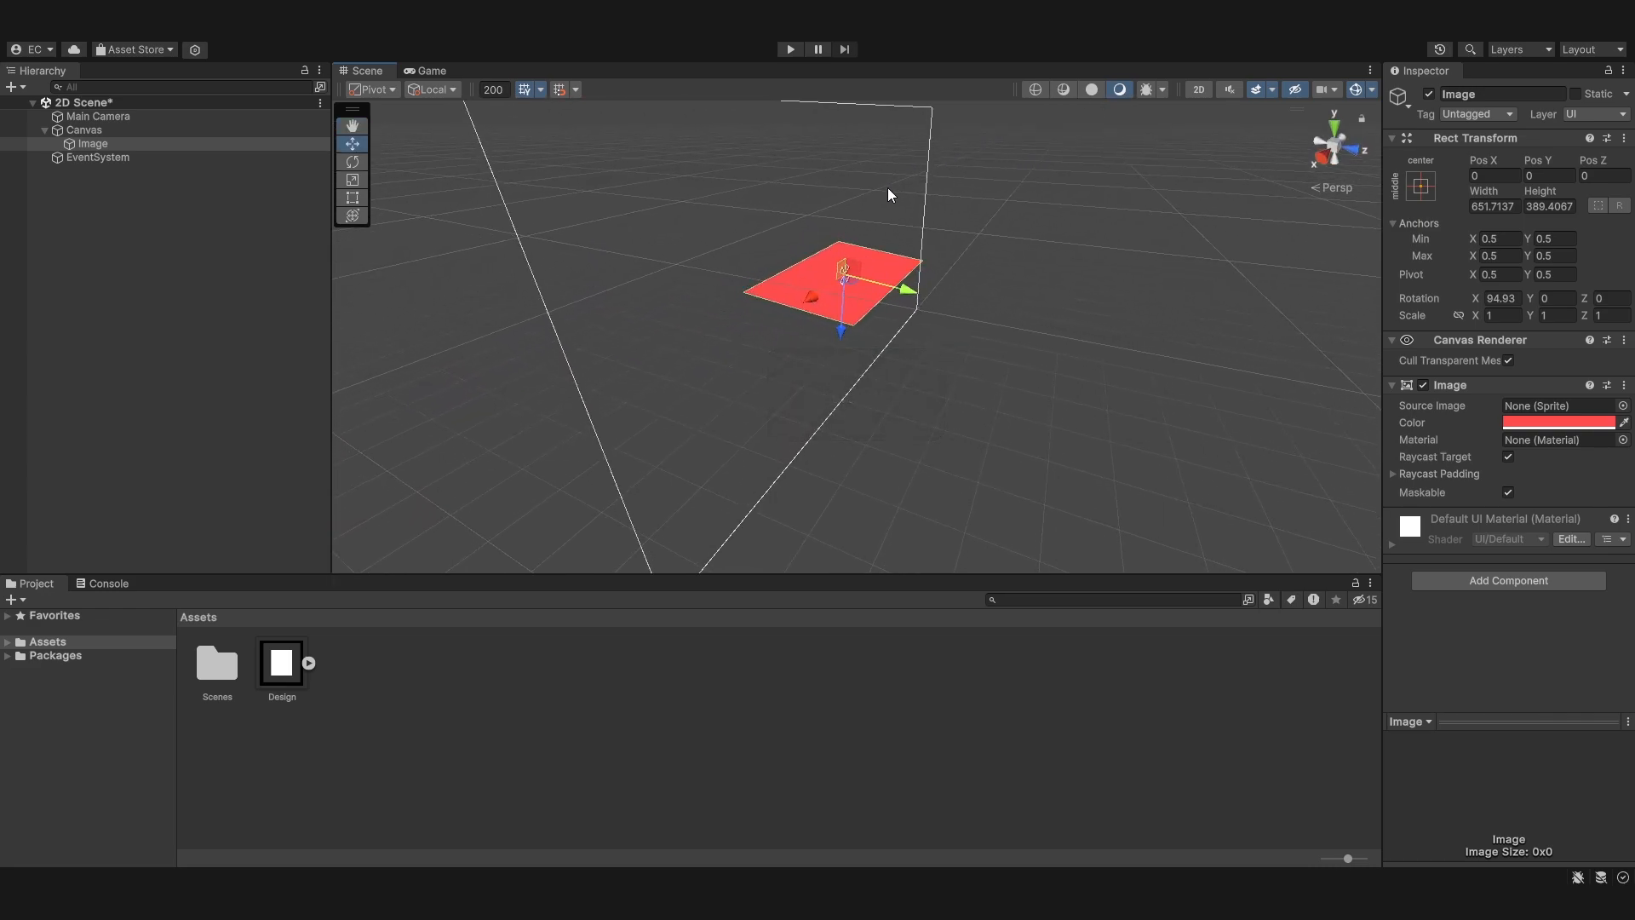
Set the red image's X rotation to 90 and return the scene to the 2D view.
{"action": "left_click", "coordinate": [1501, 299]}
{"action": "type", "text": "90"}
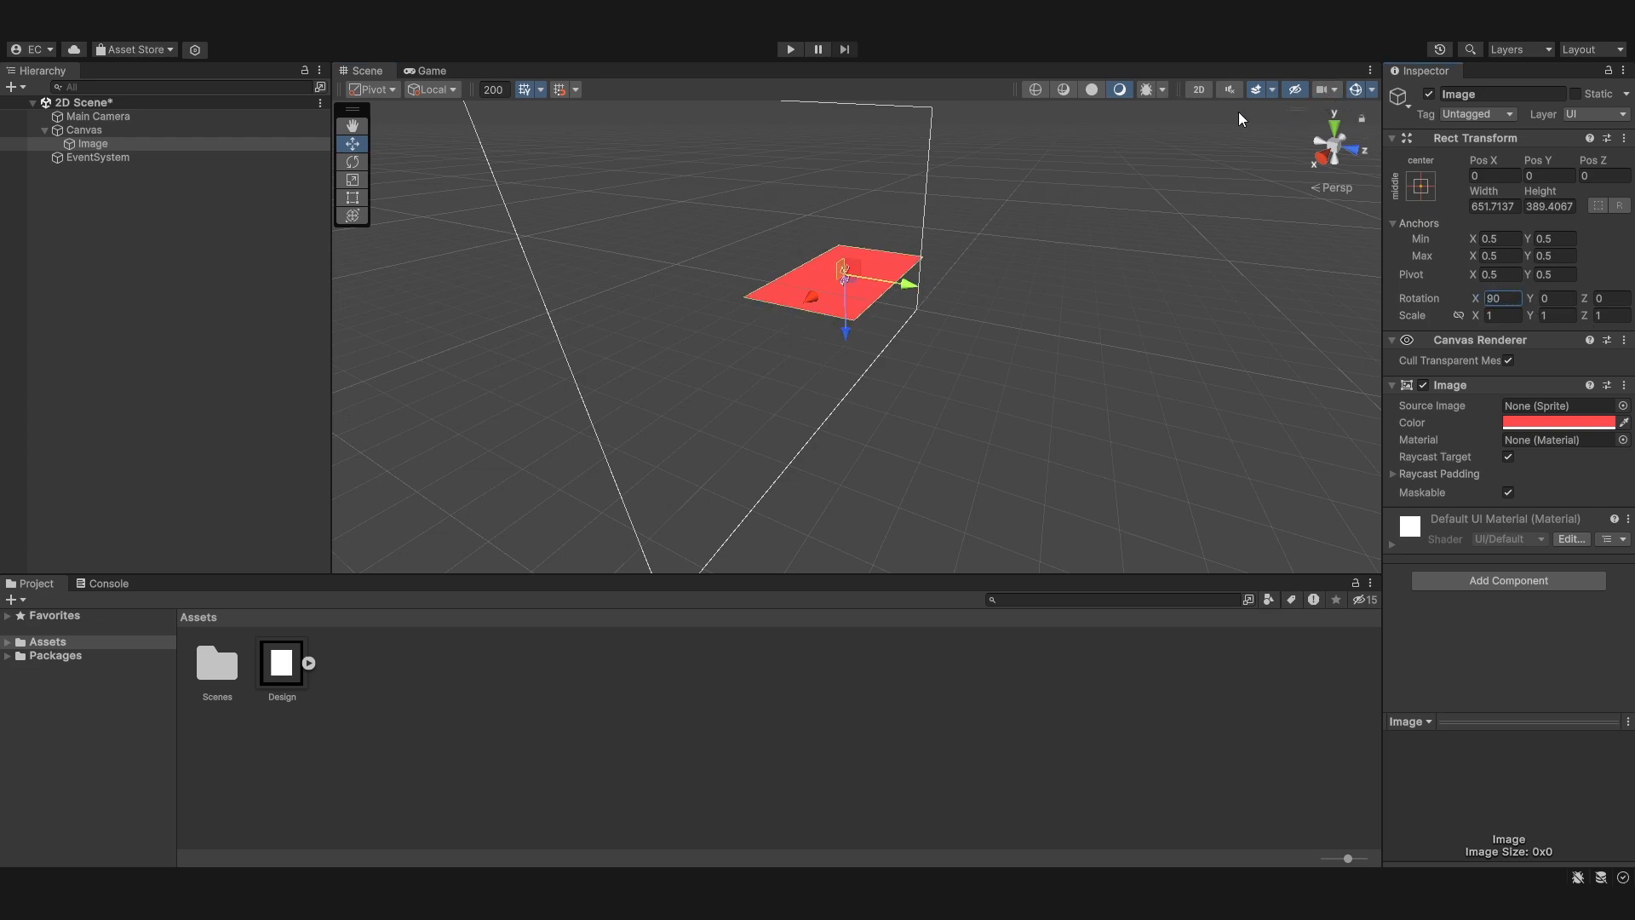
{"action": "left_click", "coordinate": [1196, 90]}
{"action": "left_click", "coordinate": [916, 291]}
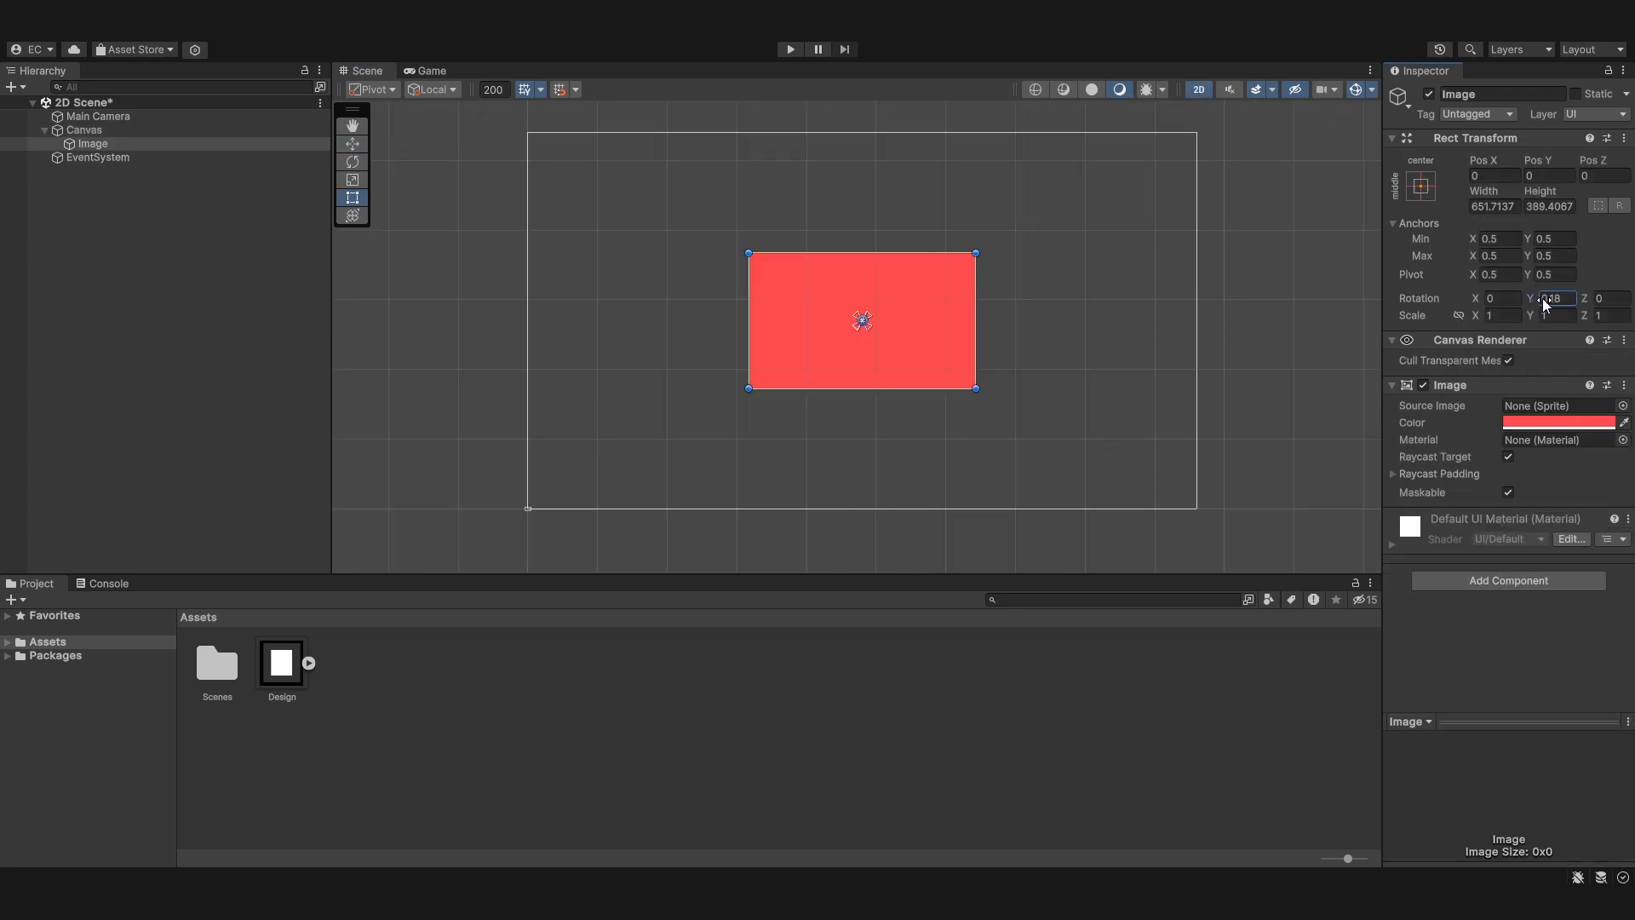
Try Y rotations of about 58 and -24 degrees on the red image in 3D, and reset its Y rotation to 0 in 2D.
{"action": "left_click_drag", "start_coordinate": [41, 307], "coordinate": [1321, 148]}
{"action": "left_click", "coordinate": [1199, 89]}
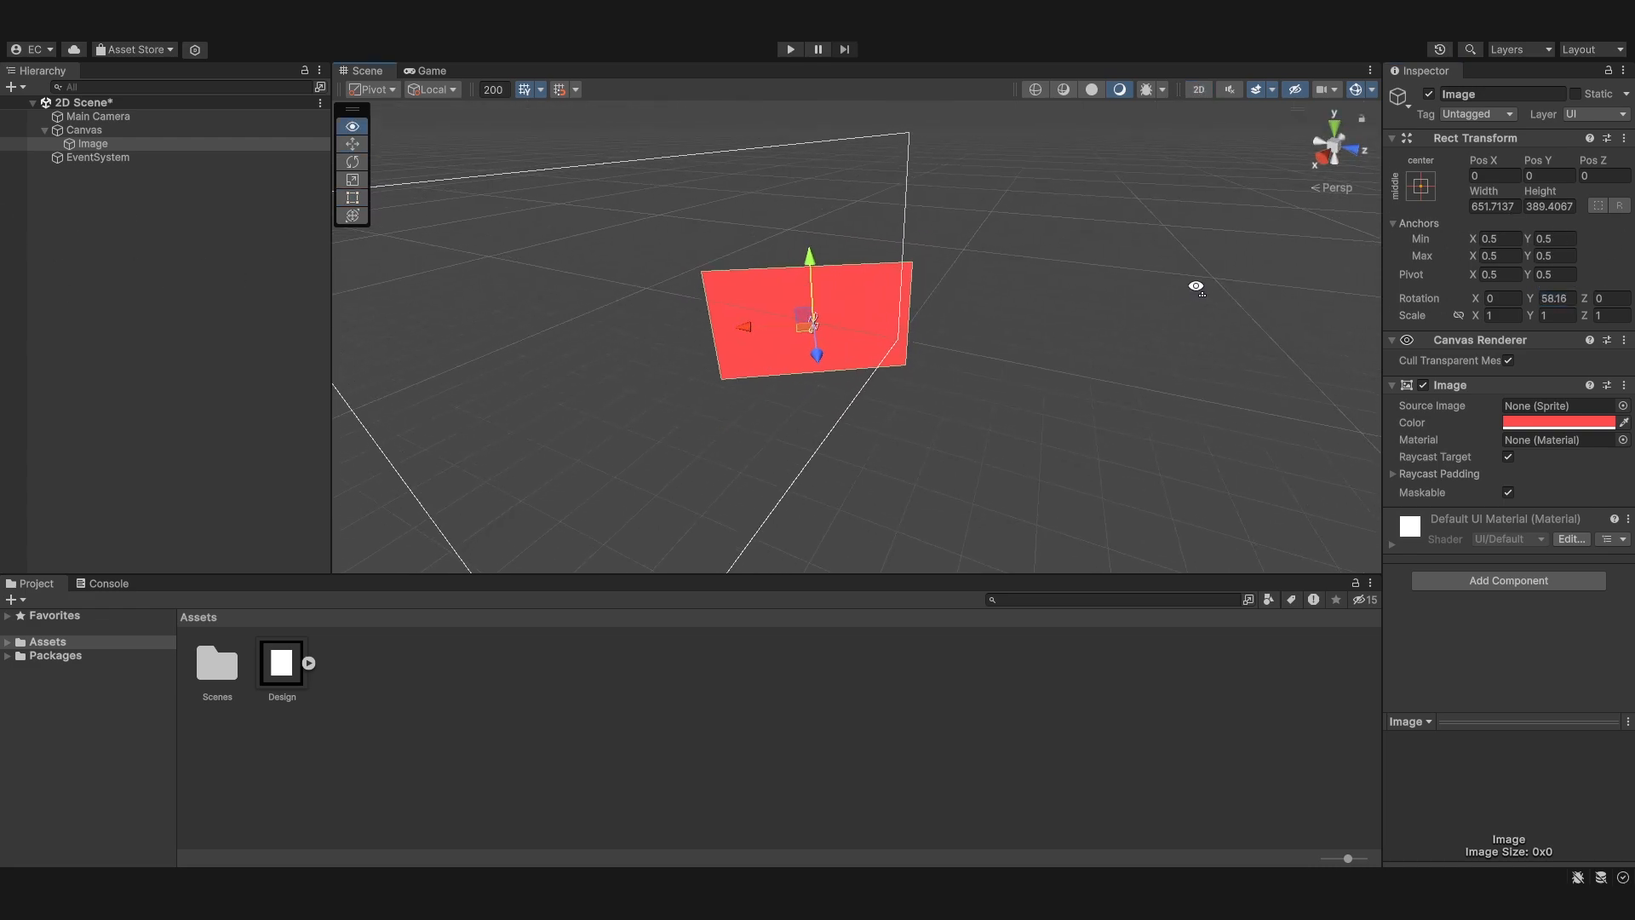
{"action": "key", "text": "w"}
{"action": "left_click_drag", "start_coordinate": [1531, 303], "coordinate": [1240, 112]}
{"action": "left_click", "coordinate": [1194, 88]}
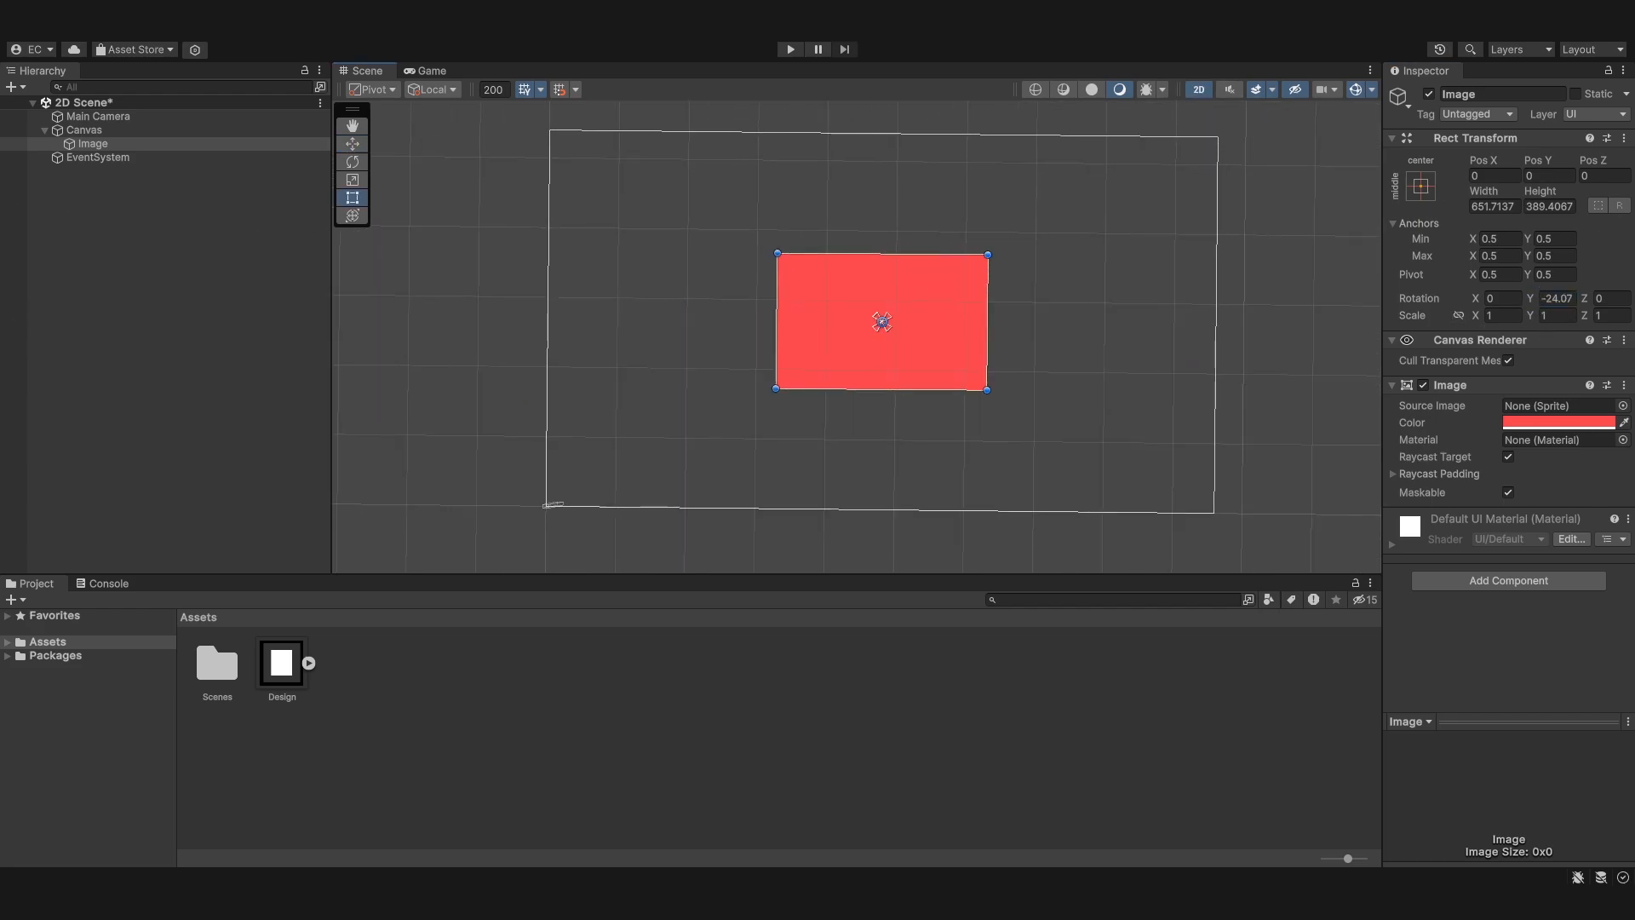
{"action": "left_click", "coordinate": [1562, 299]}
{"action": "type", "text": "0"}
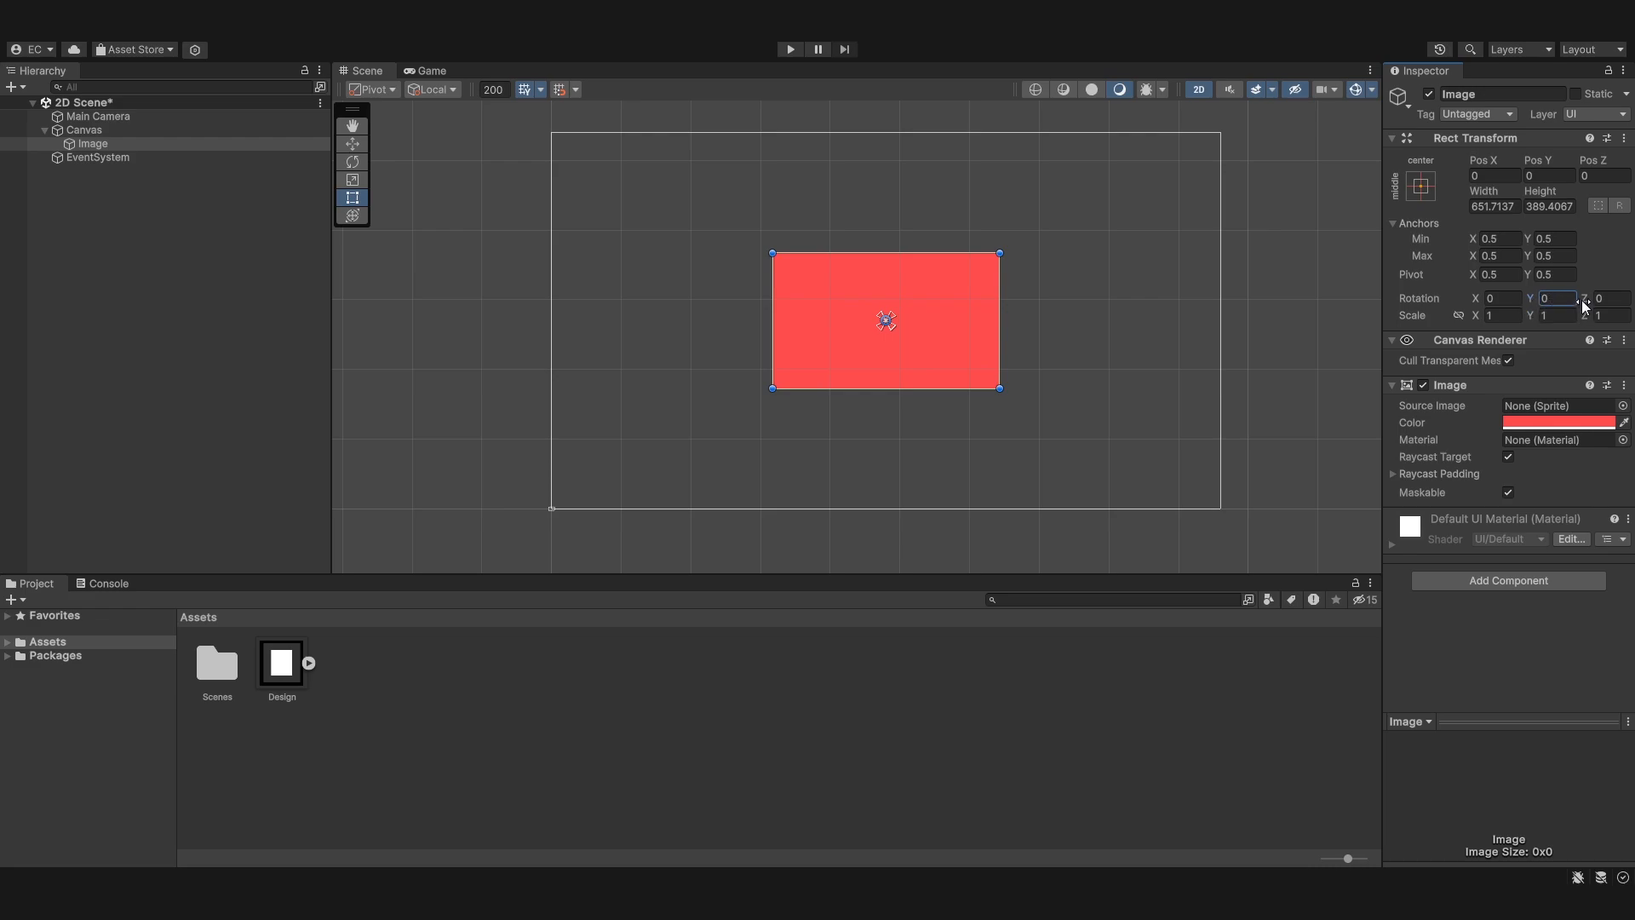
Rotate the red image about its Z axis and undo the rotation.
{"action": "left_click_drag", "start_coordinate": [1582, 300], "coordinate": [953, 277]}
{"action": "key", "text": "ctrl+z"}
Try X scales of 0.7 and 1 on the red image, ending with an X scale of 2 and a width of 650.
{"action": "mouse_move", "coordinate": [1479, 316]}
{"action": "left_mouse_down"}
{"action": "mouse_move", "coordinate": [1586, 339]}
{"action": "mouse_move", "coordinate": [1468, 319]}
{"action": "left_mouse_up"}
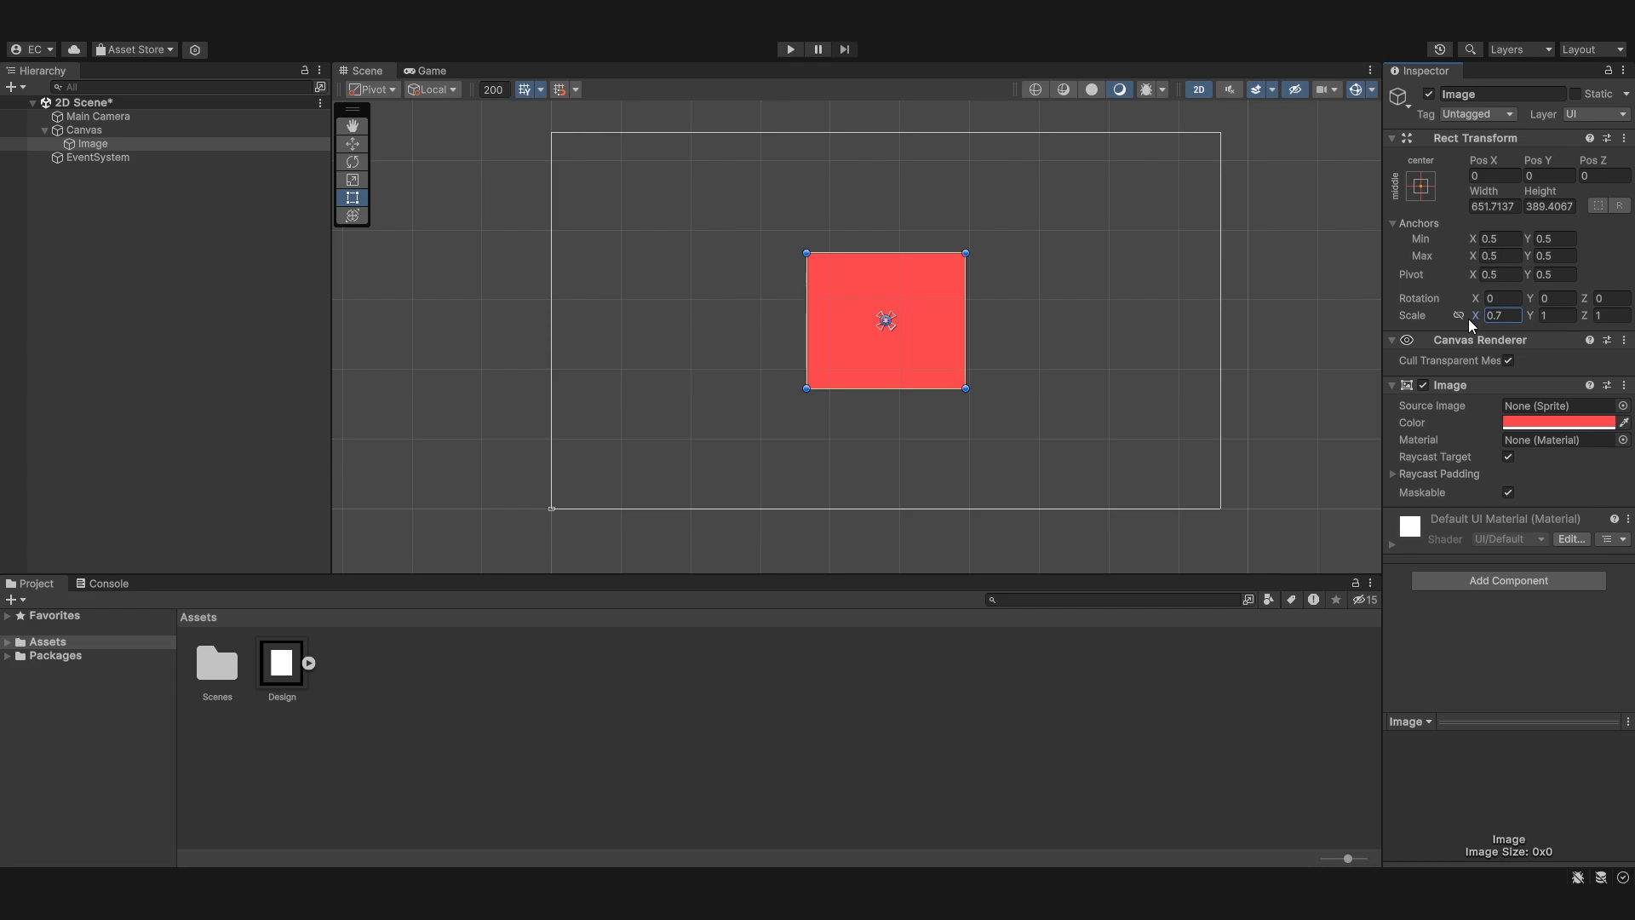
{"action": "type", "text": "1"}
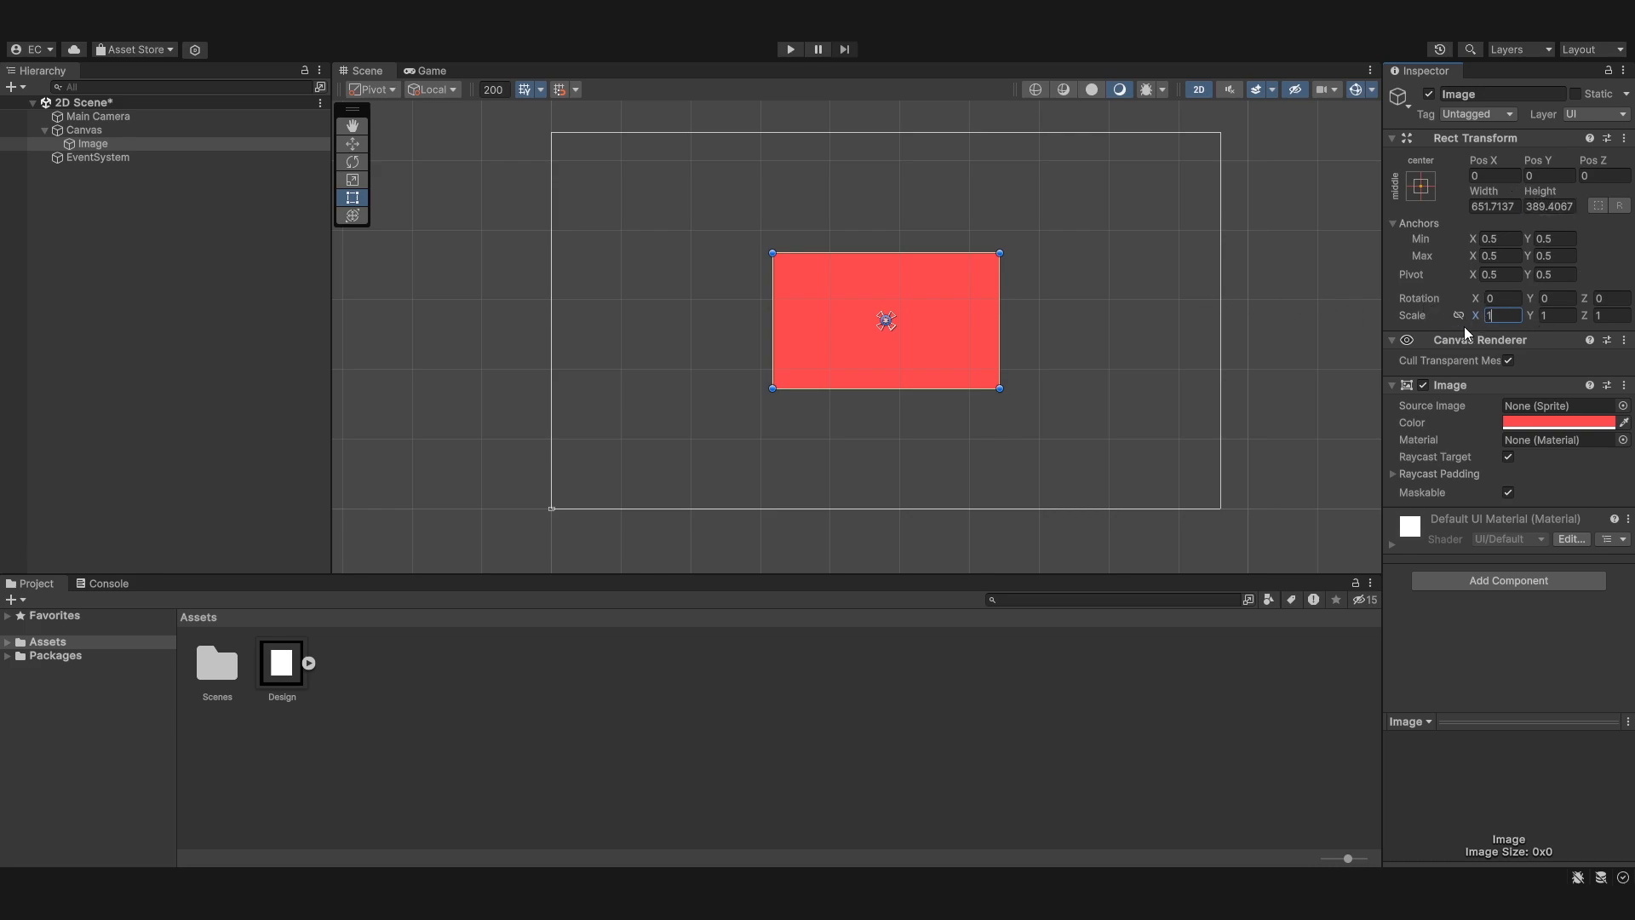
{"action": "type", "text": "2"}
{"action": "left_click", "coordinate": [1489, 206]}
{"action": "type", "text": "650"}
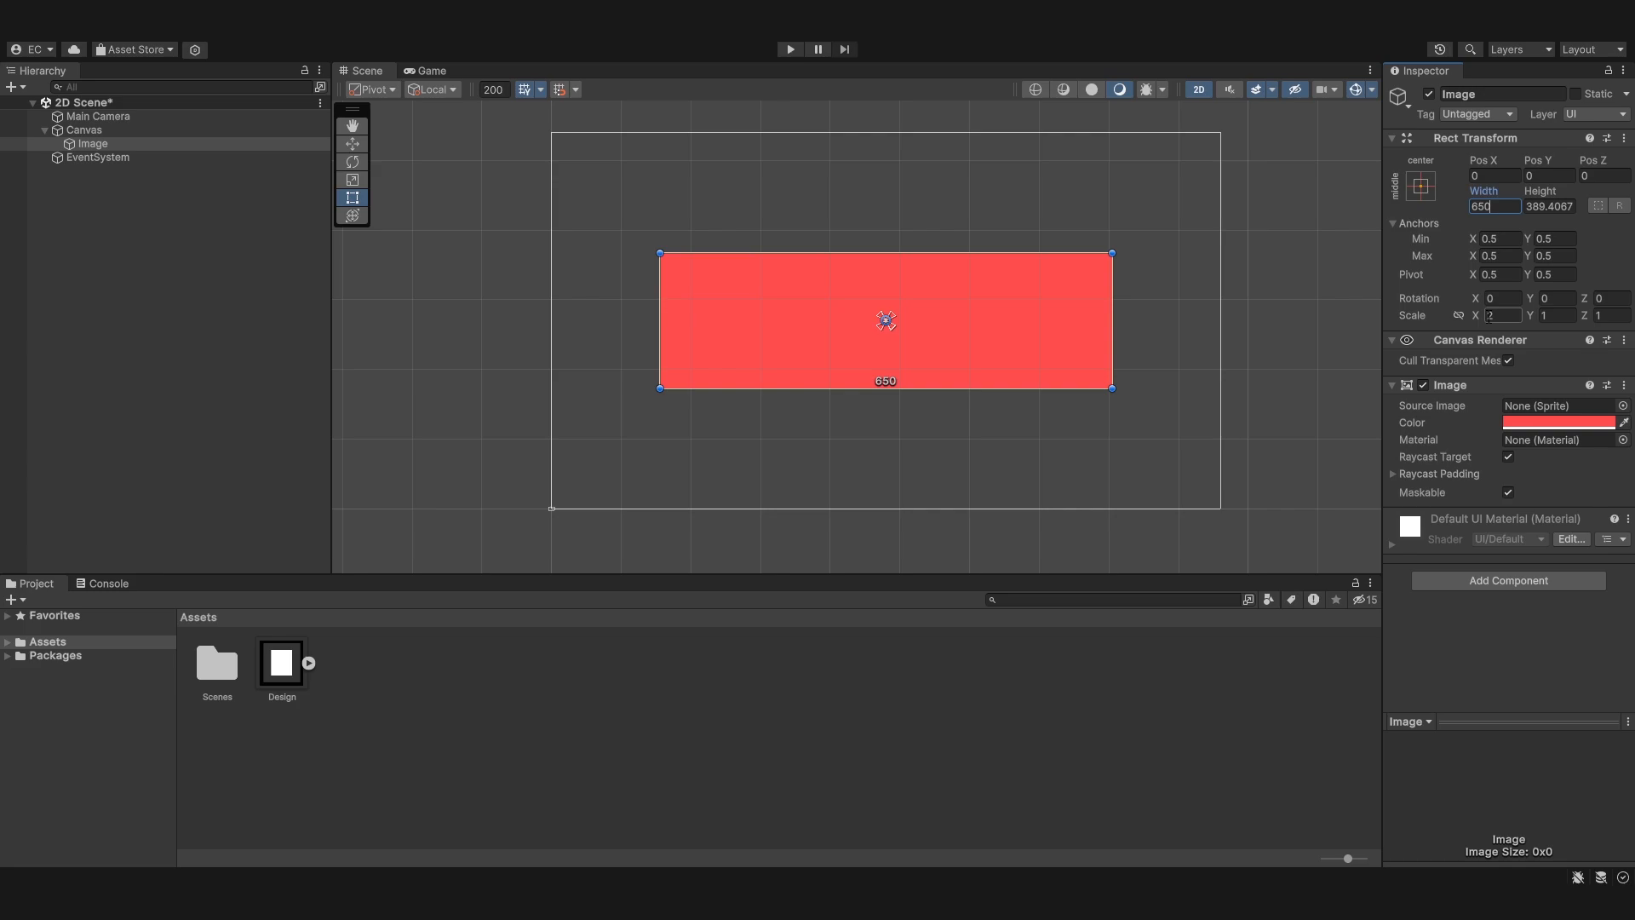
Set the red image's width to 1300 and its X scale to 1 to compare width with scale.
{"action": "double_click", "coordinate": [1495, 207]}
{"action": "type", "text": "1300"}
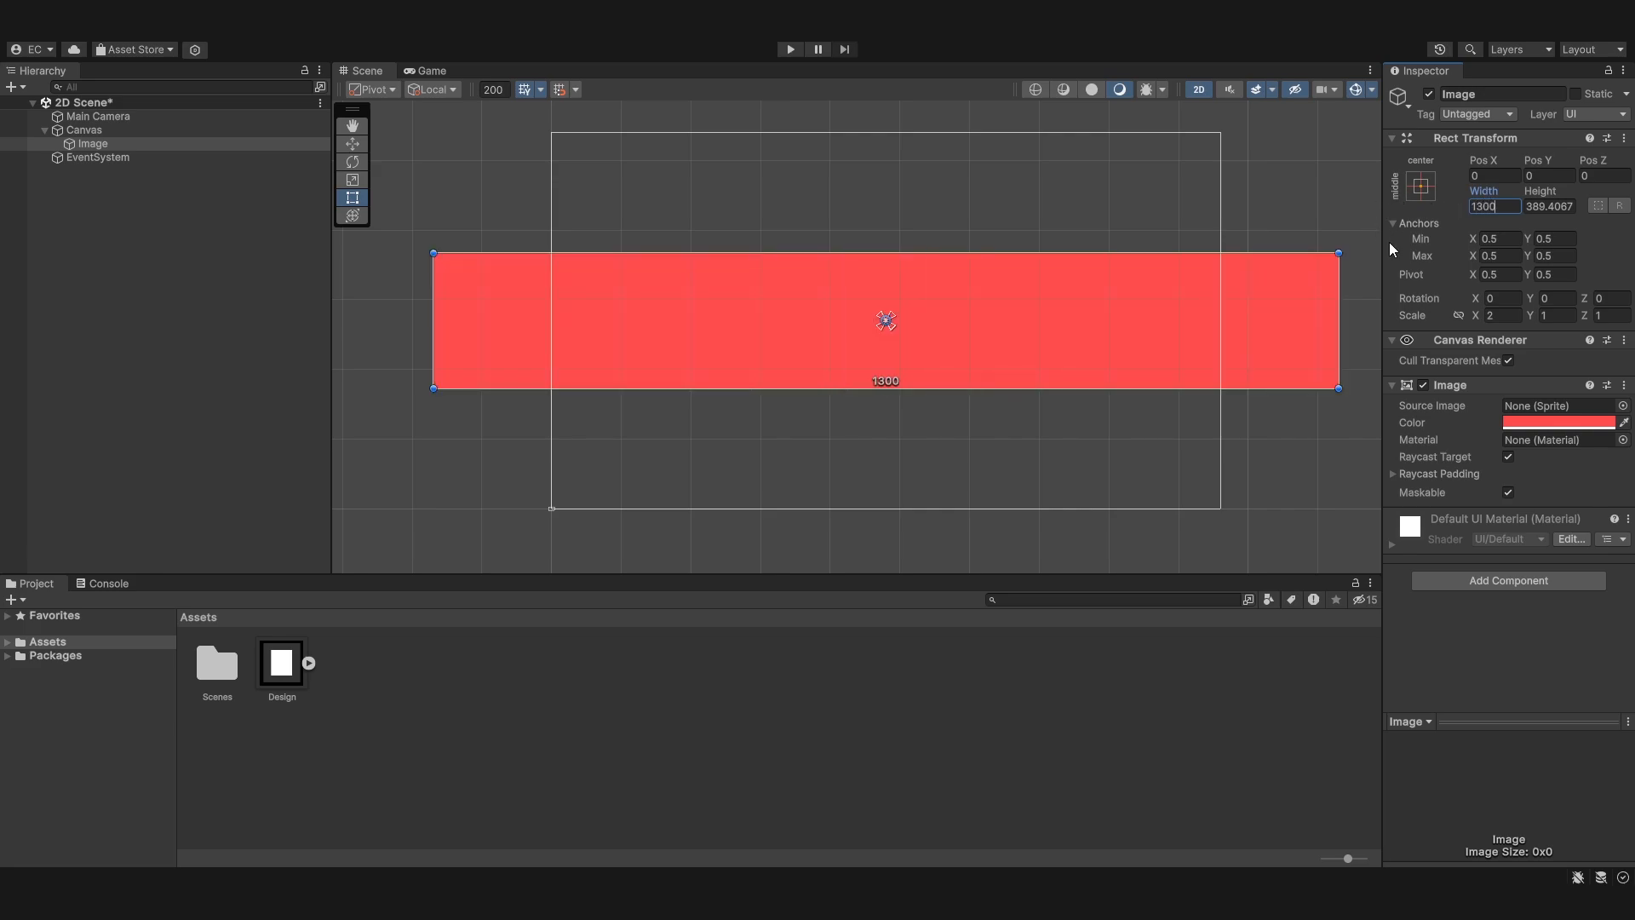
{"action": "double_click", "coordinate": [1505, 316]}
{"action": "type", "text": "1"}
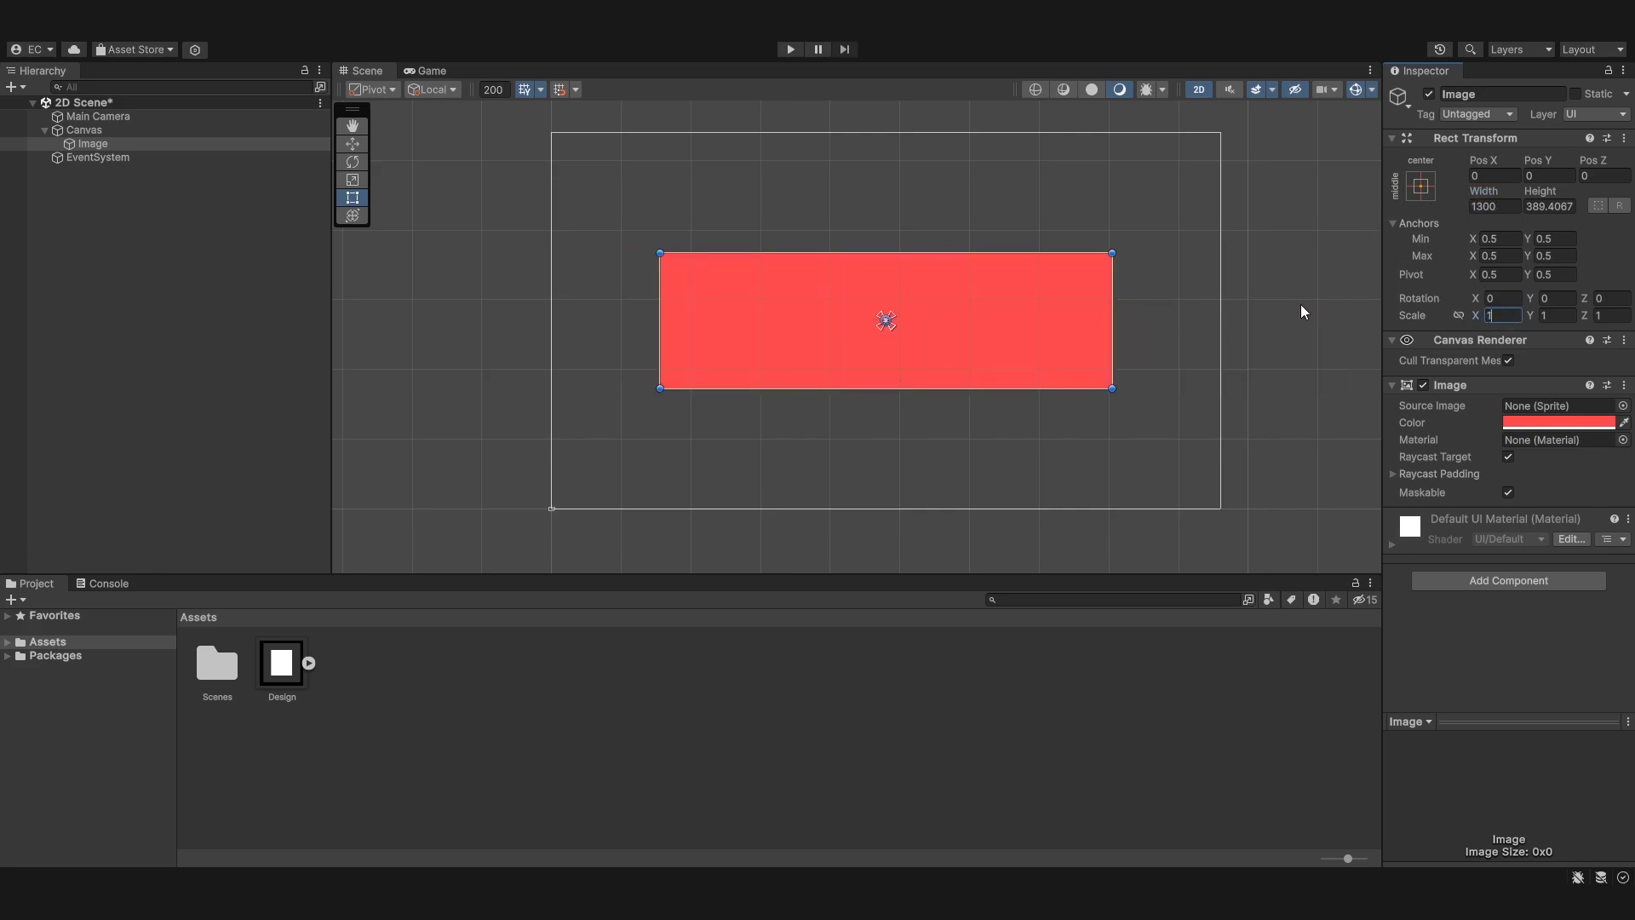
Set the red image's X scale back to 2 and its width back to 650.
{"action": "type", "text": "2"}
{"action": "left_click_drag", "start_coordinate": [1499, 204], "coordinate": [1480, 202]}
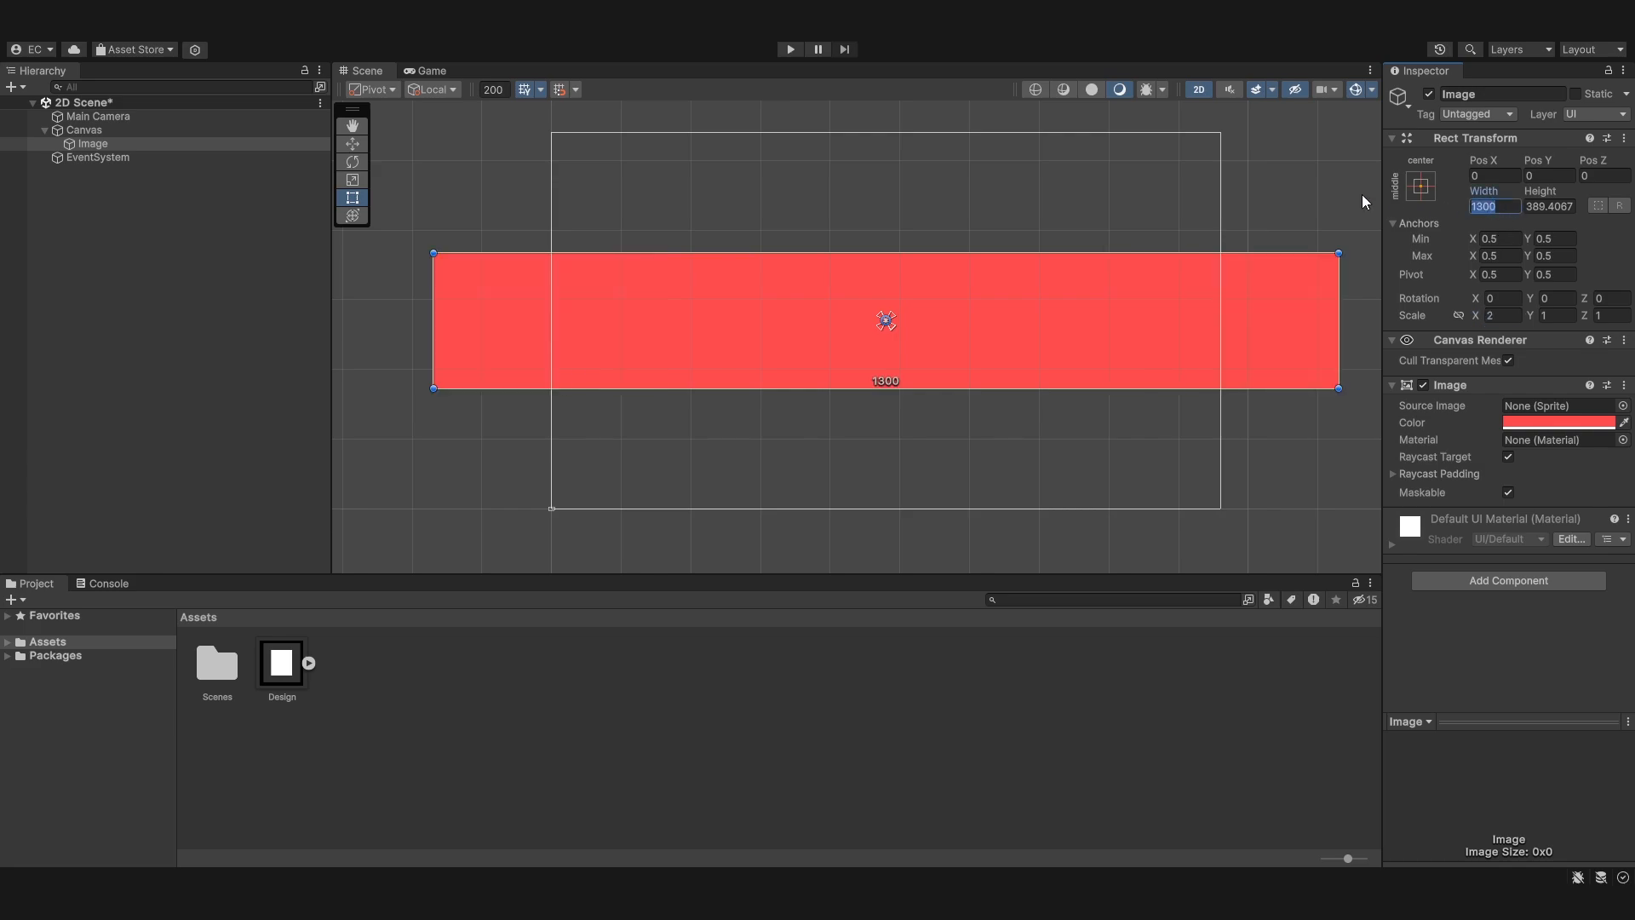
{"action": "type", "text": "650"}
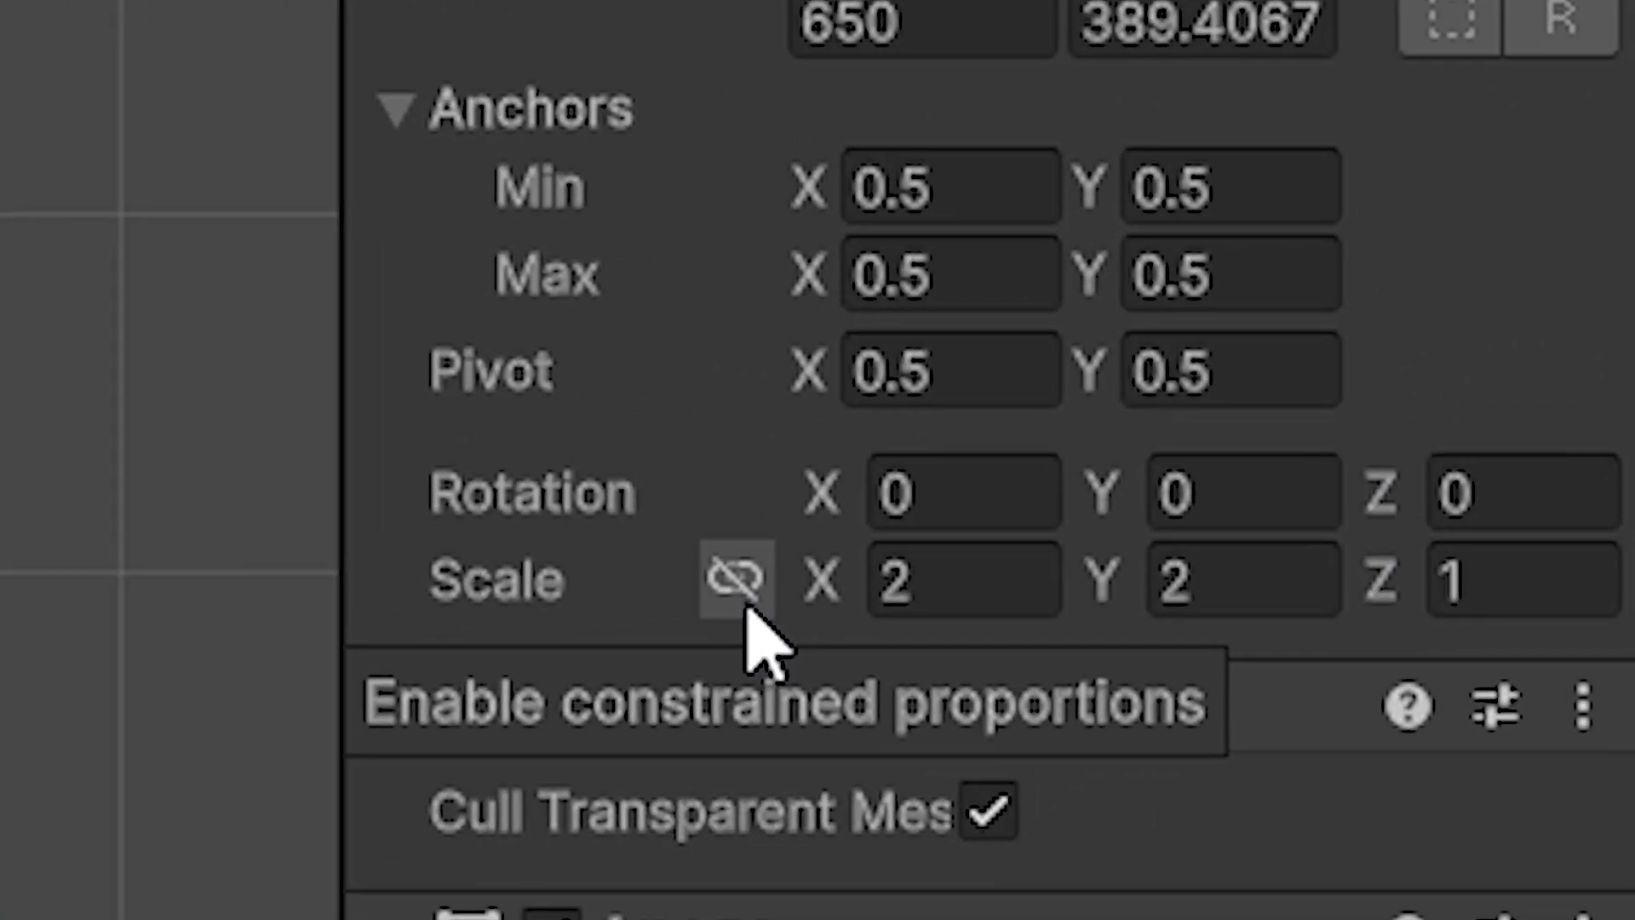
Enable constrained proportions on the red image's scale, then scale it up to 8.32 and down to 2.47 on X.
{"action": "left_click", "coordinate": [747, 609]}
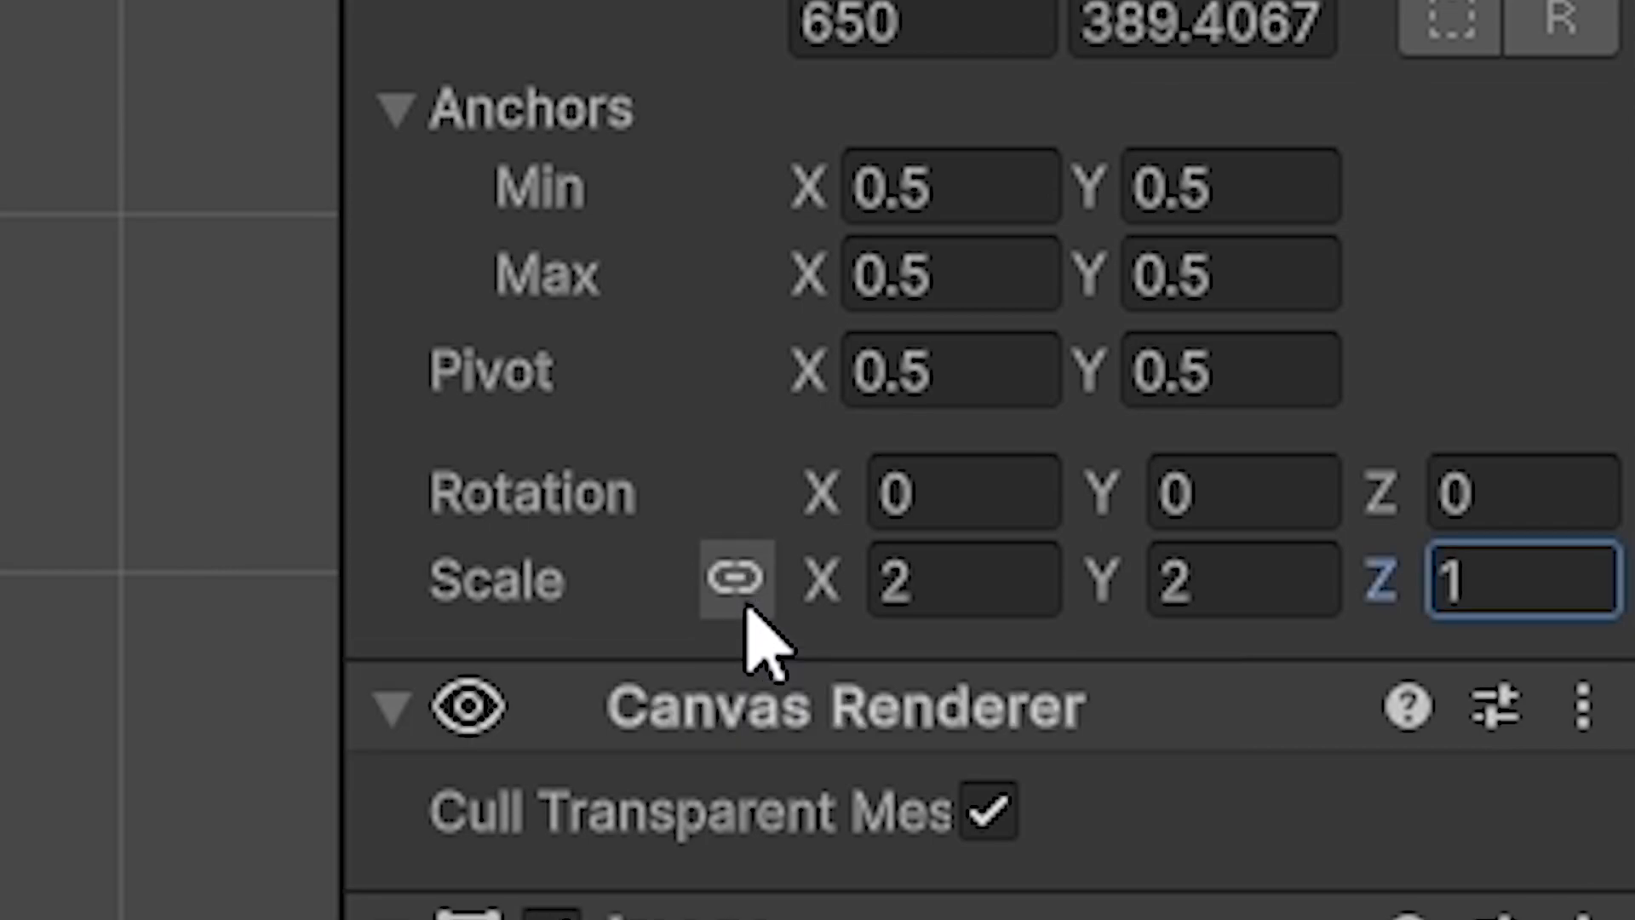
{"action": "left_click", "coordinate": [739, 597]}
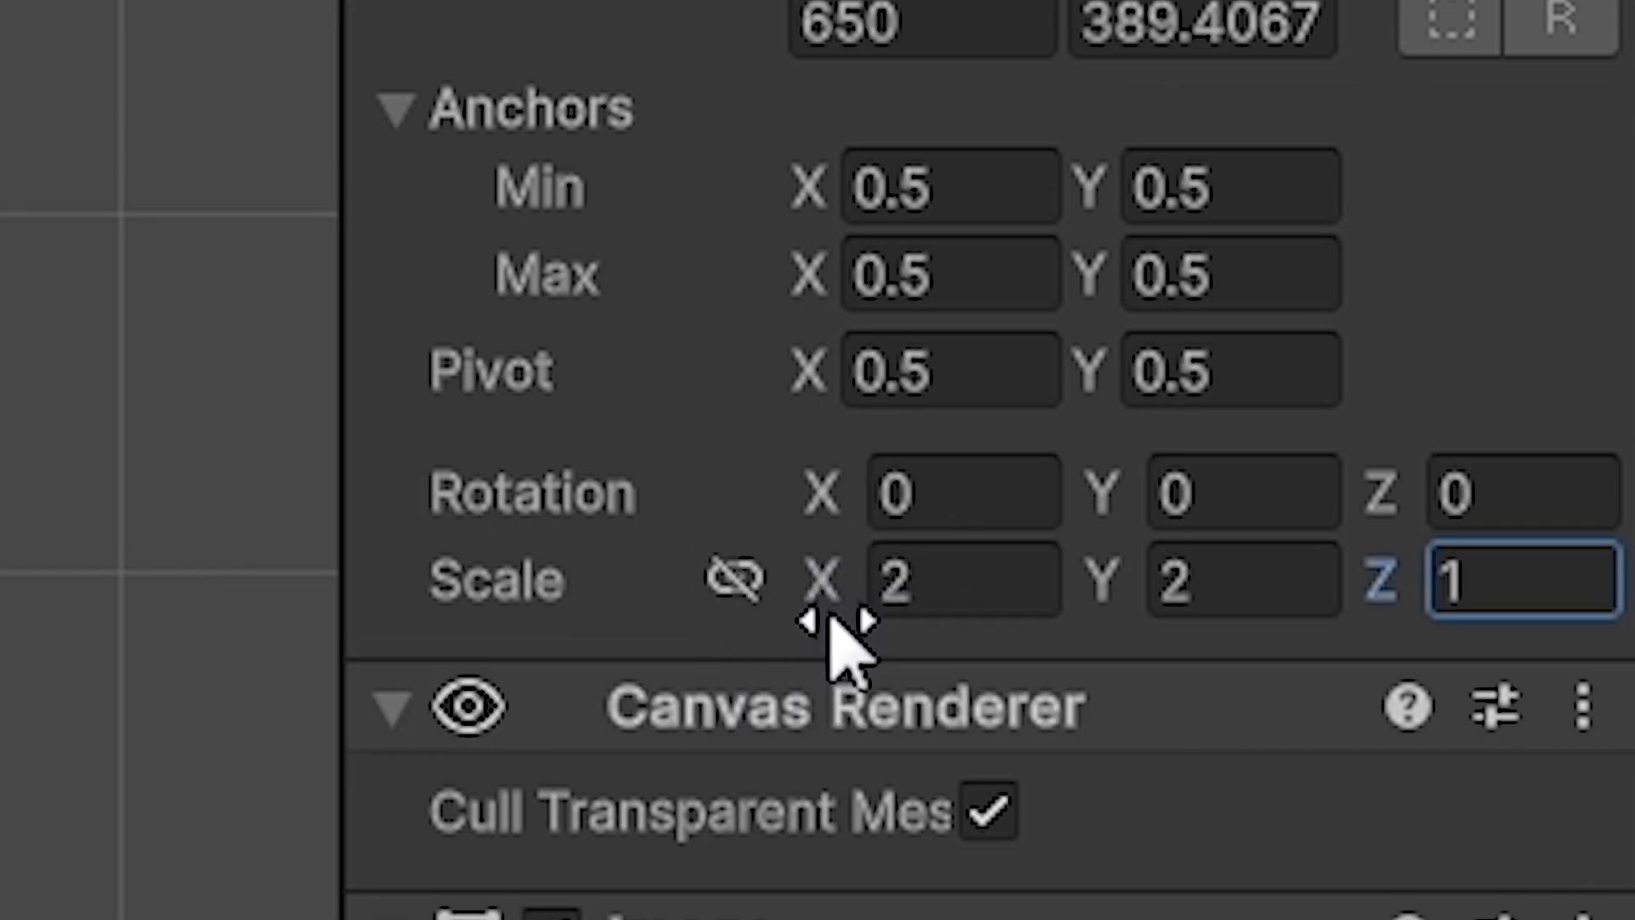
{"action": "left_click", "coordinate": [734, 588]}
{"action": "left_click_drag", "start_coordinate": [819, 583], "coordinate": [1405, 665]}
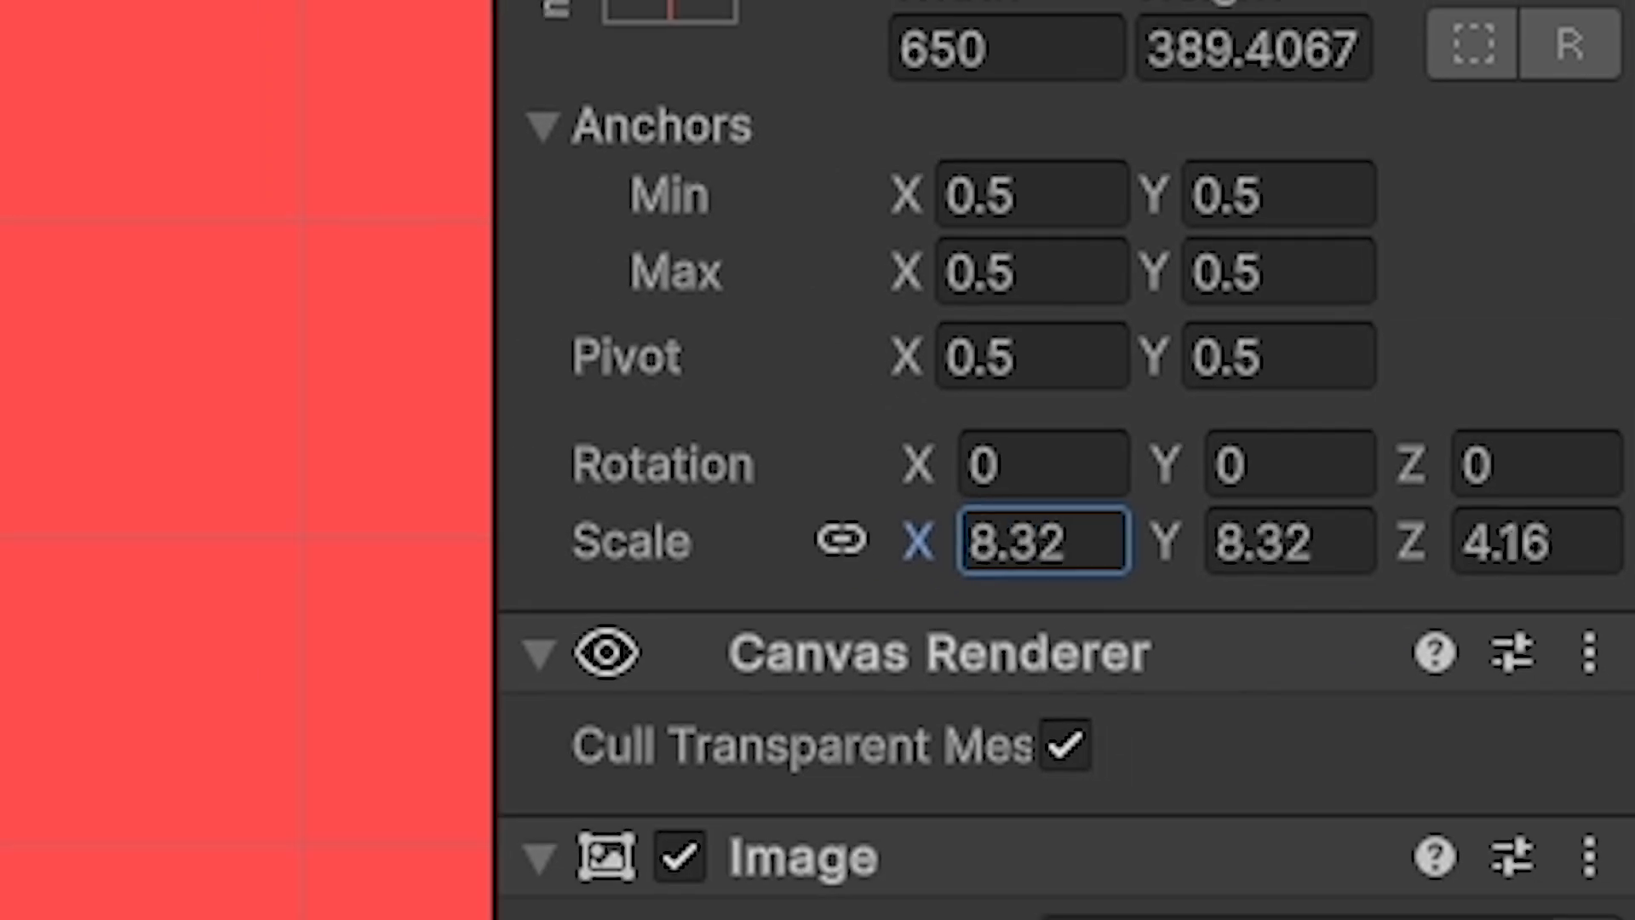
{"action": "left_click_drag", "start_coordinate": [918, 542], "coordinate": [1465, 310]}
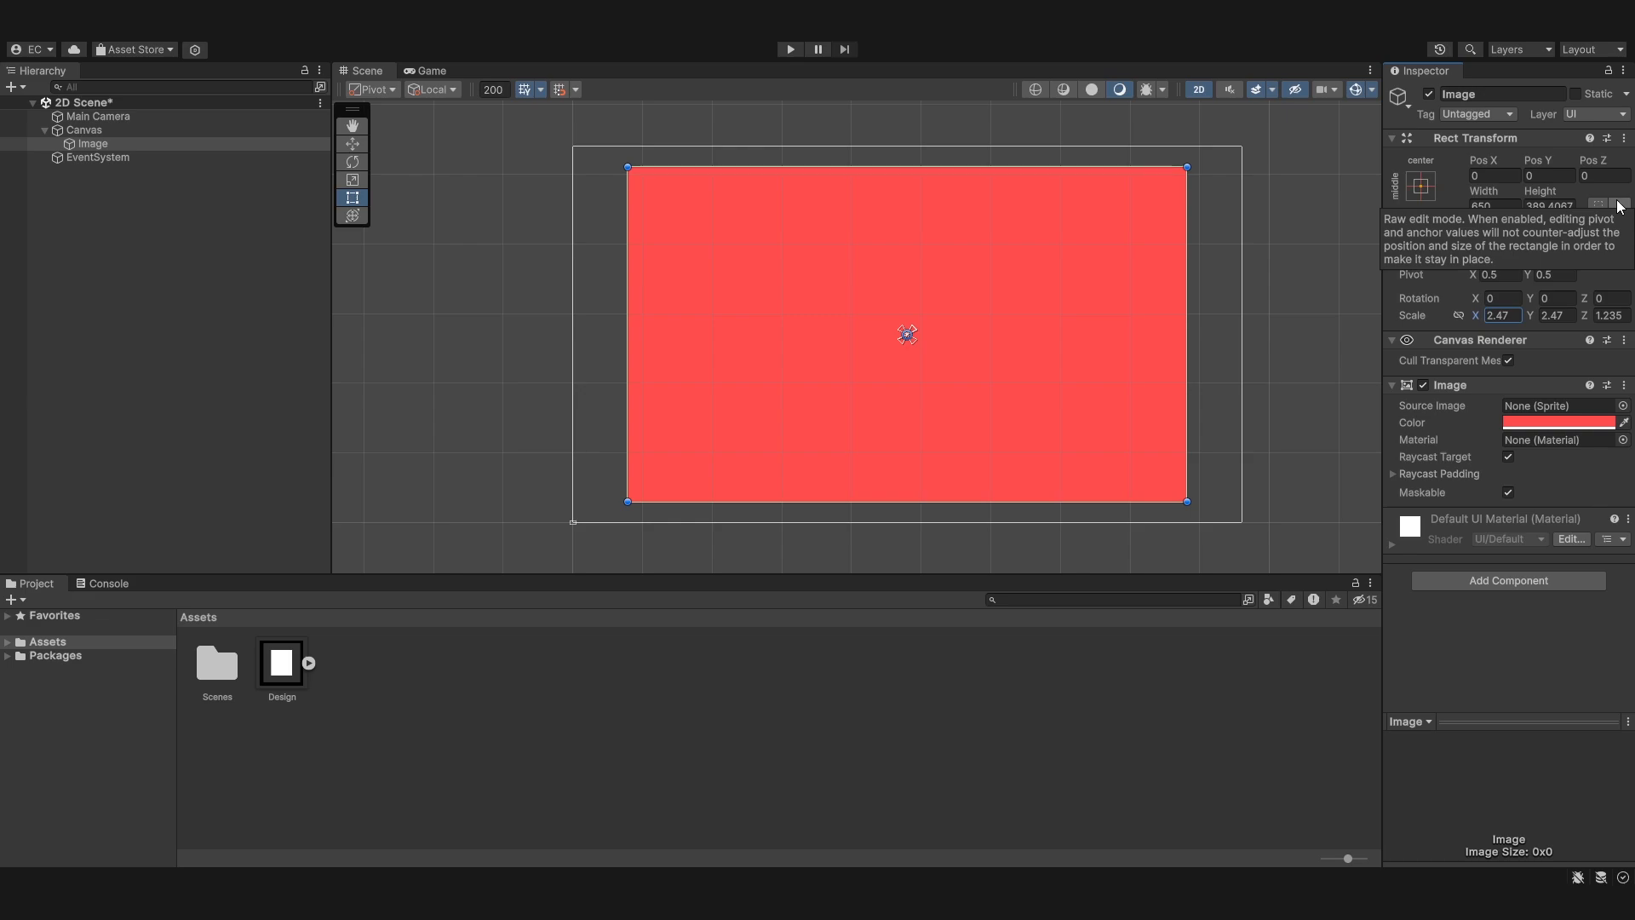
Check the preset selector of the red image's Rect Transform, then reset the component to its default values and deselect the image.
{"action": "left_click", "coordinate": [1607, 139]}
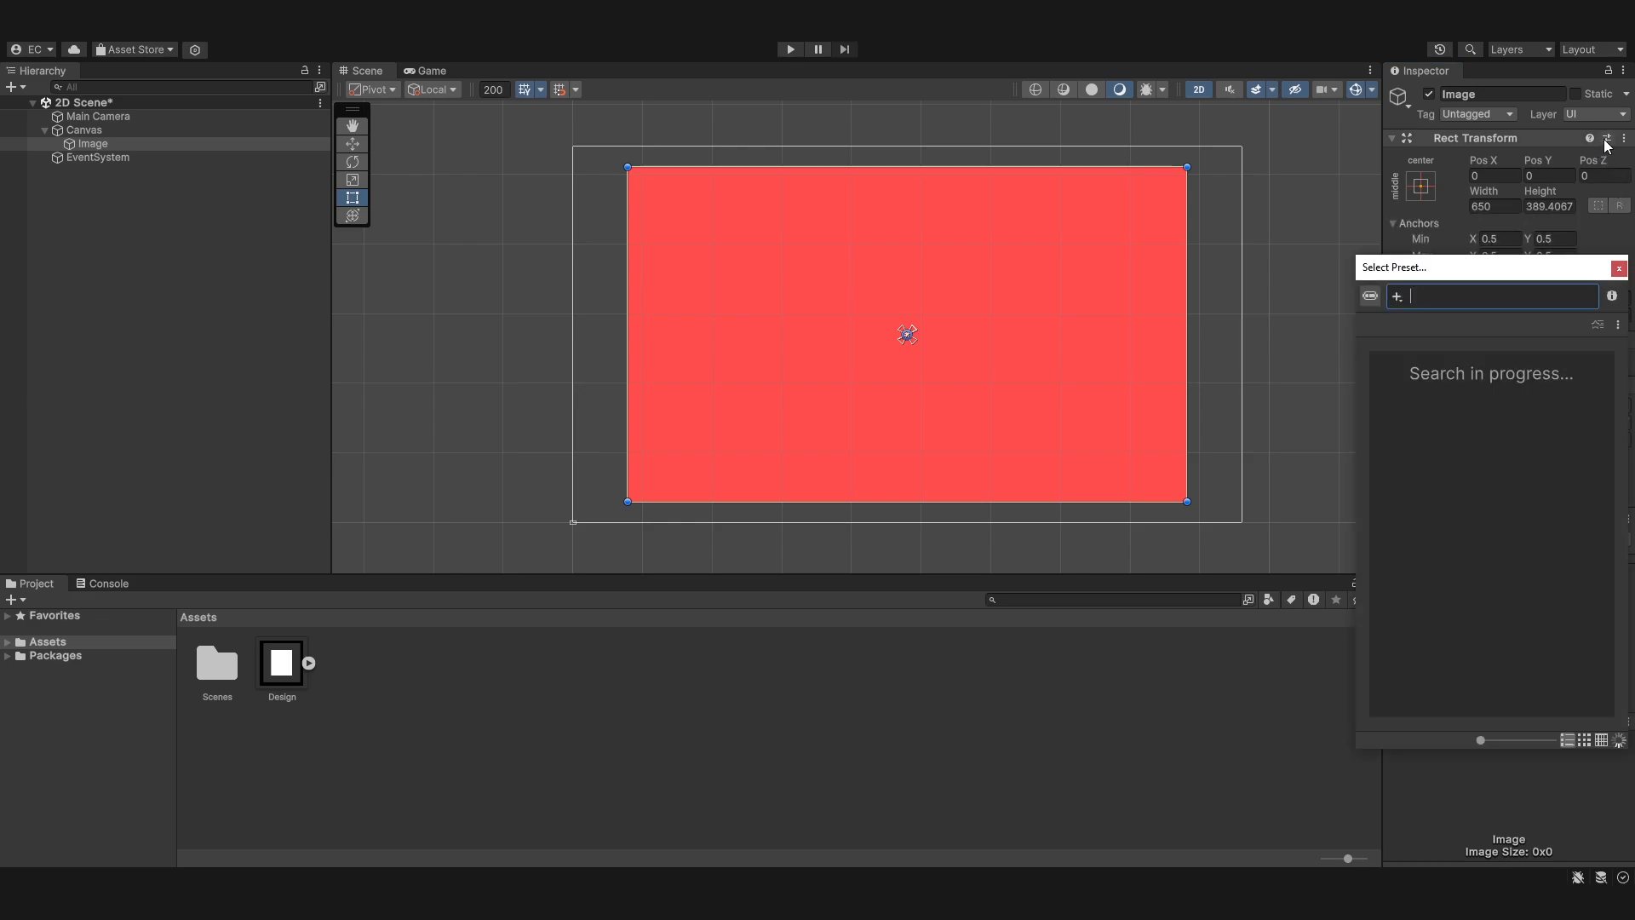
{"action": "left_click", "coordinate": [1618, 271]}
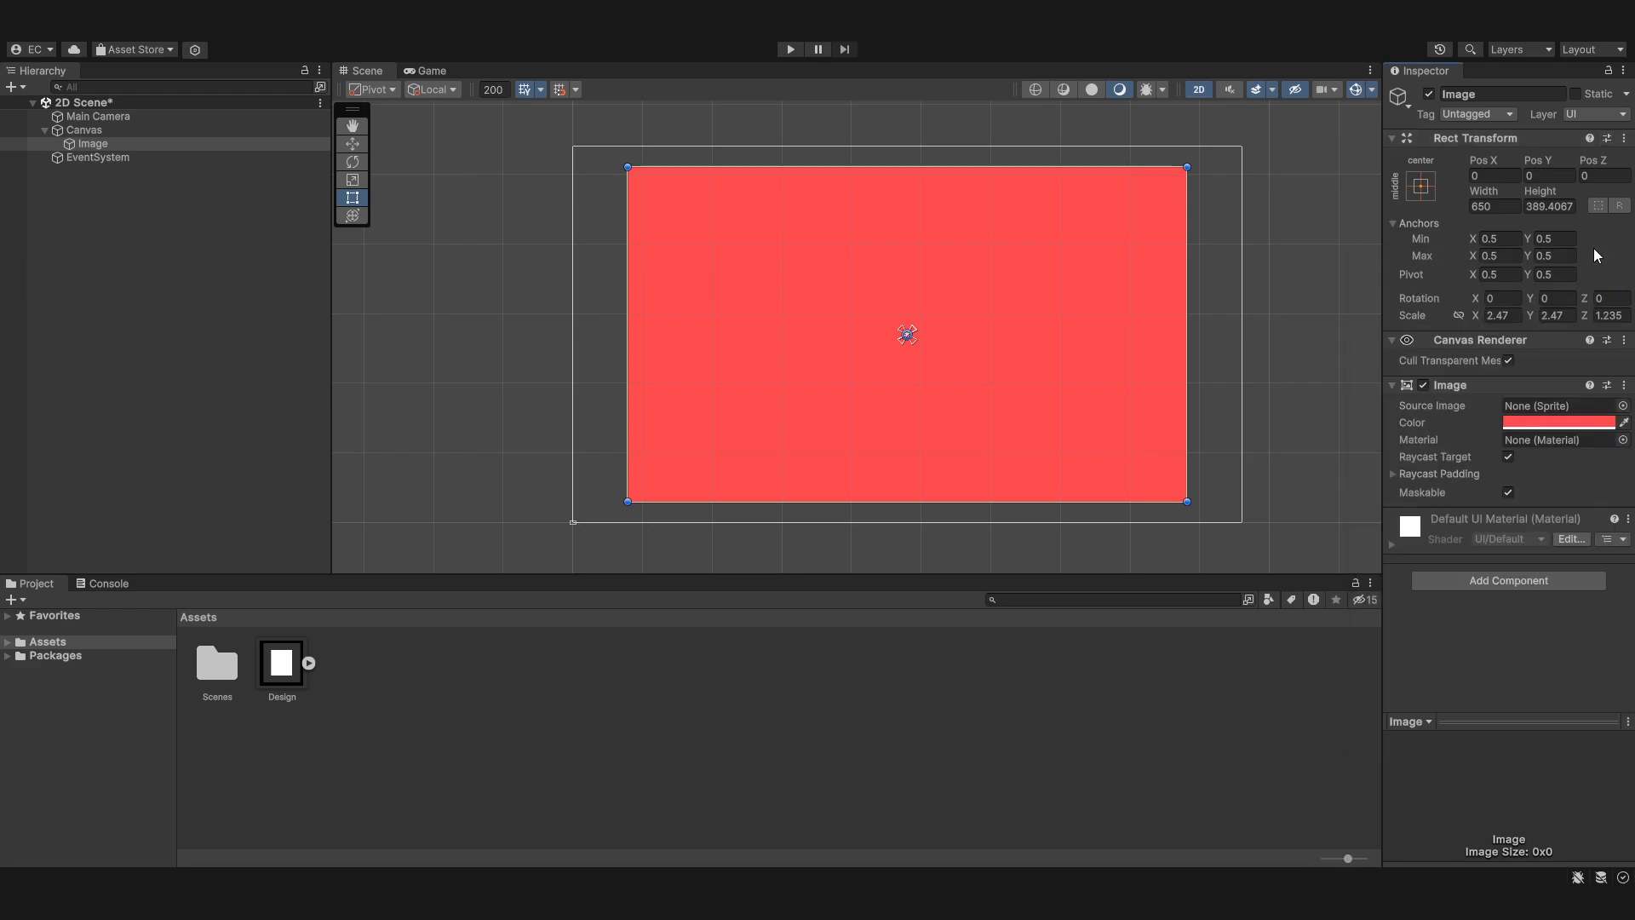
{"action": "left_click", "coordinate": [1611, 349]}
{"action": "left_click", "coordinate": [1625, 138]}
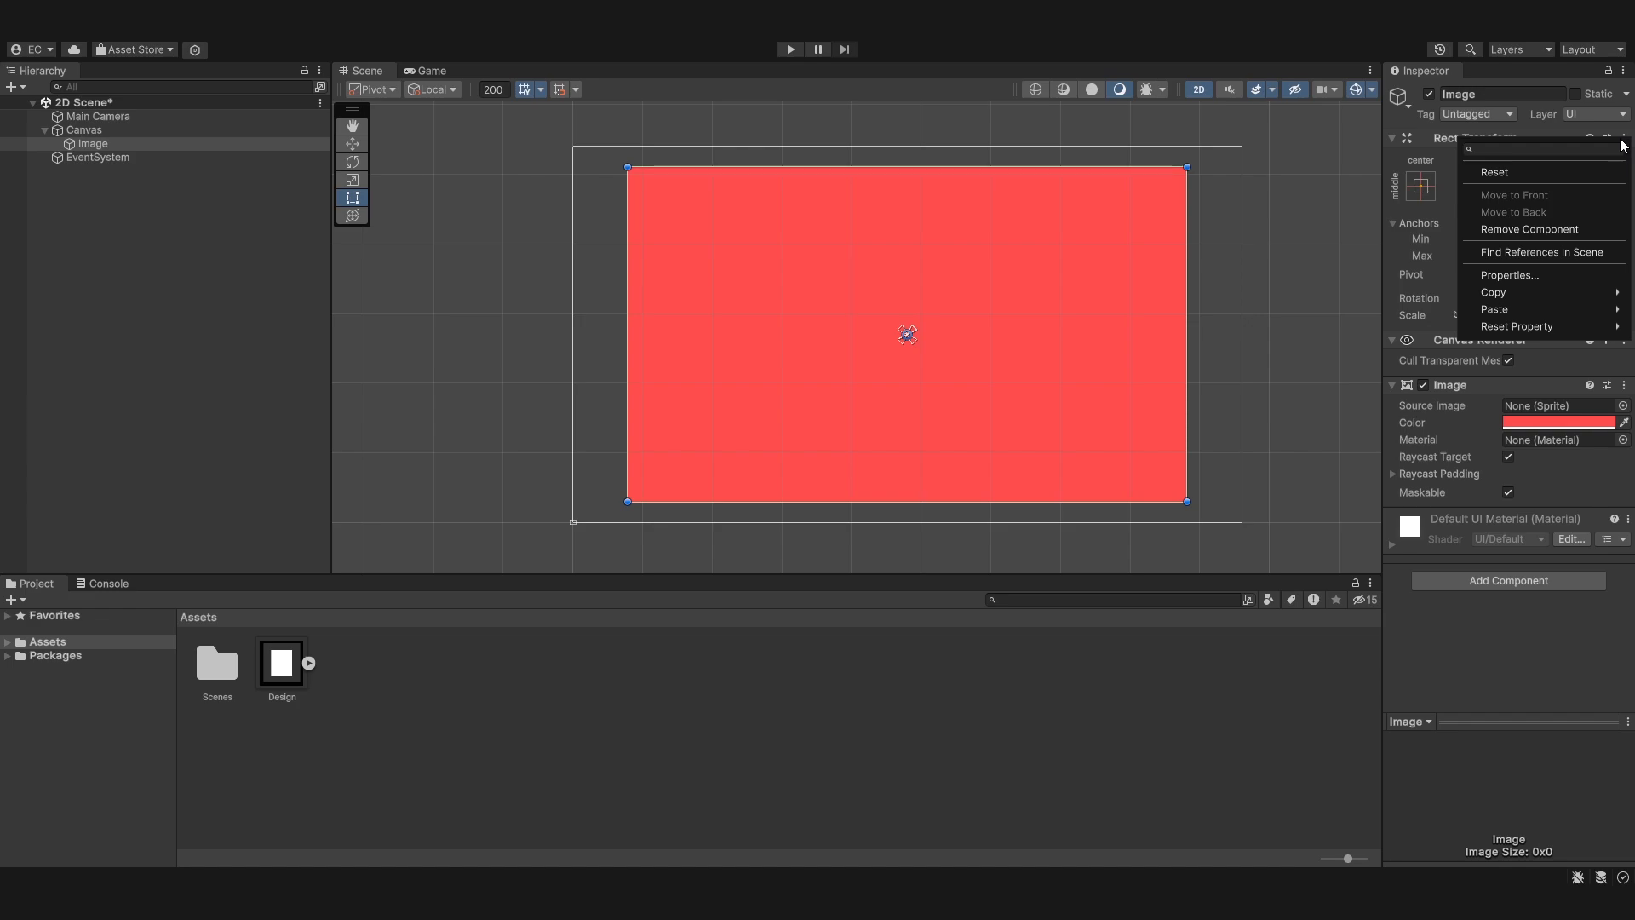
{"action": "left_click", "coordinate": [1520, 174]}
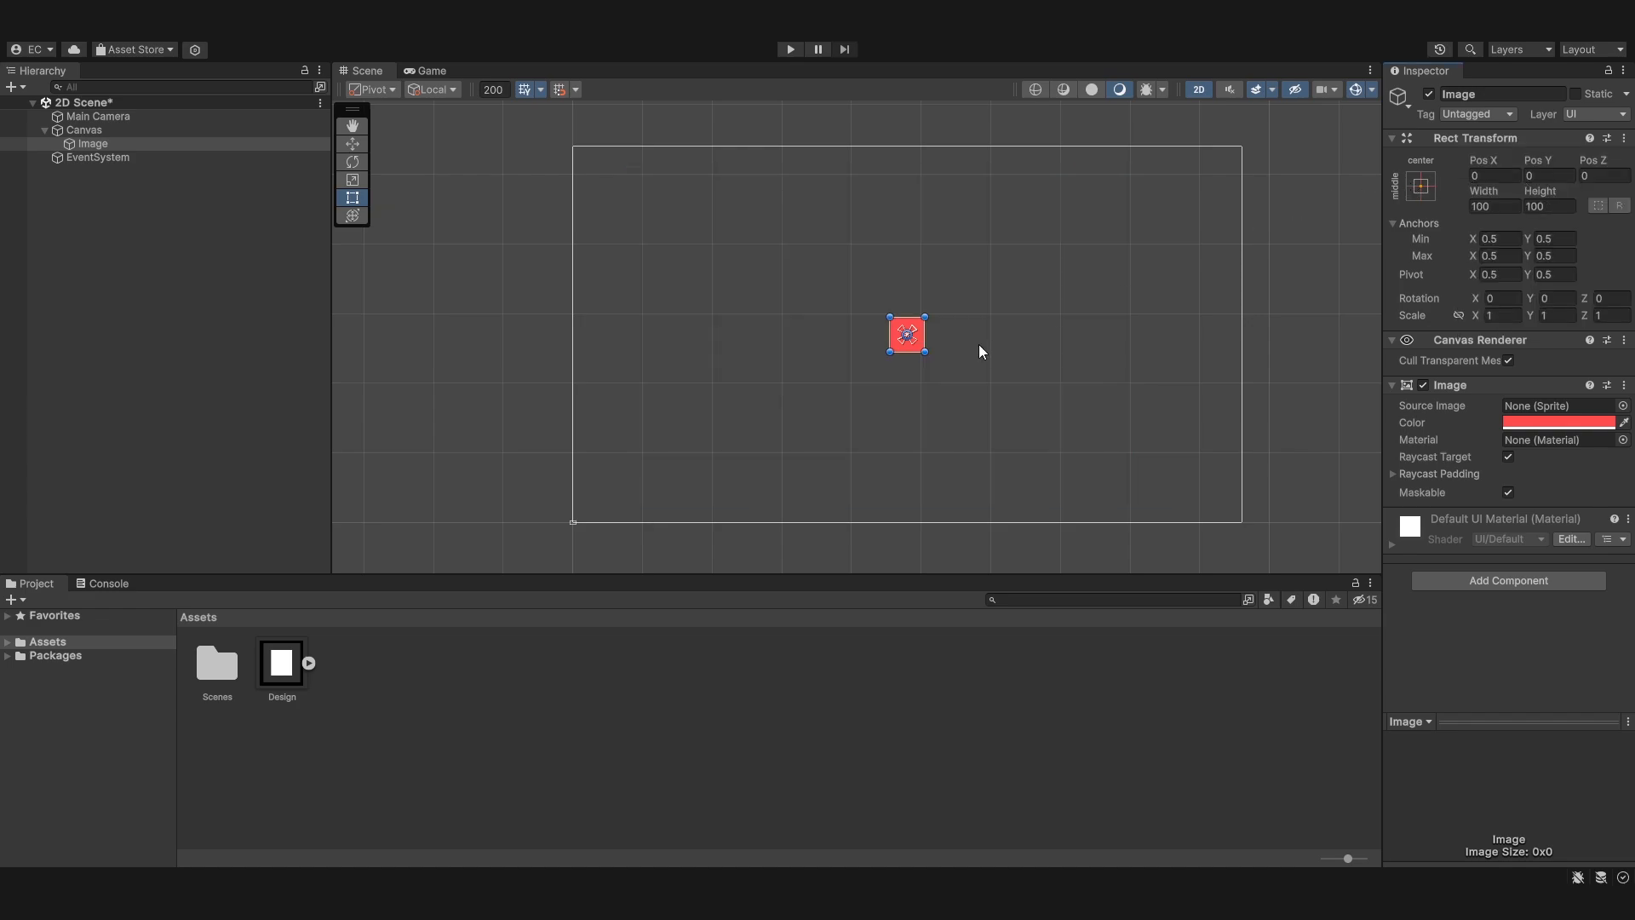
{"action": "scroll", "coordinate": [992, 340], "scroll_direction": "up", "scroll_amount": 2}
{"action": "left_click", "coordinate": [952, 339]}
{"action": "left_click", "coordinate": [952, 338]}
{"action": "scroll", "coordinate": [952, 339], "scroll_direction": "down", "scroll_amount": 2}
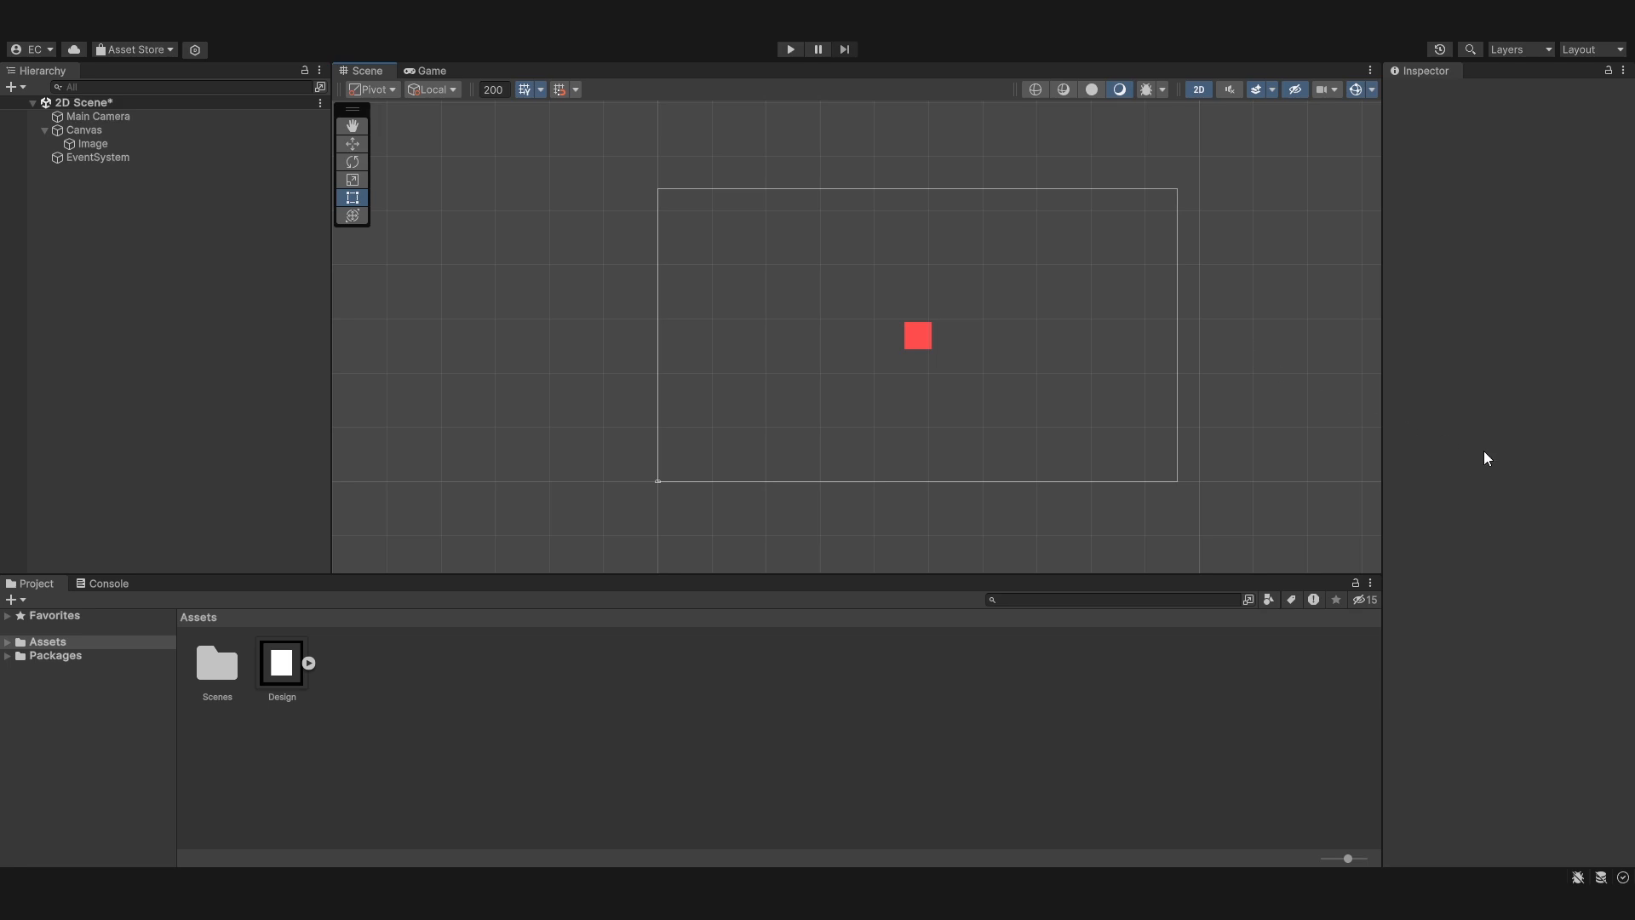
{"action": "right_click", "coordinate": [184, 303]}
{"action": "mouse_move", "coordinate": [228, 660]}
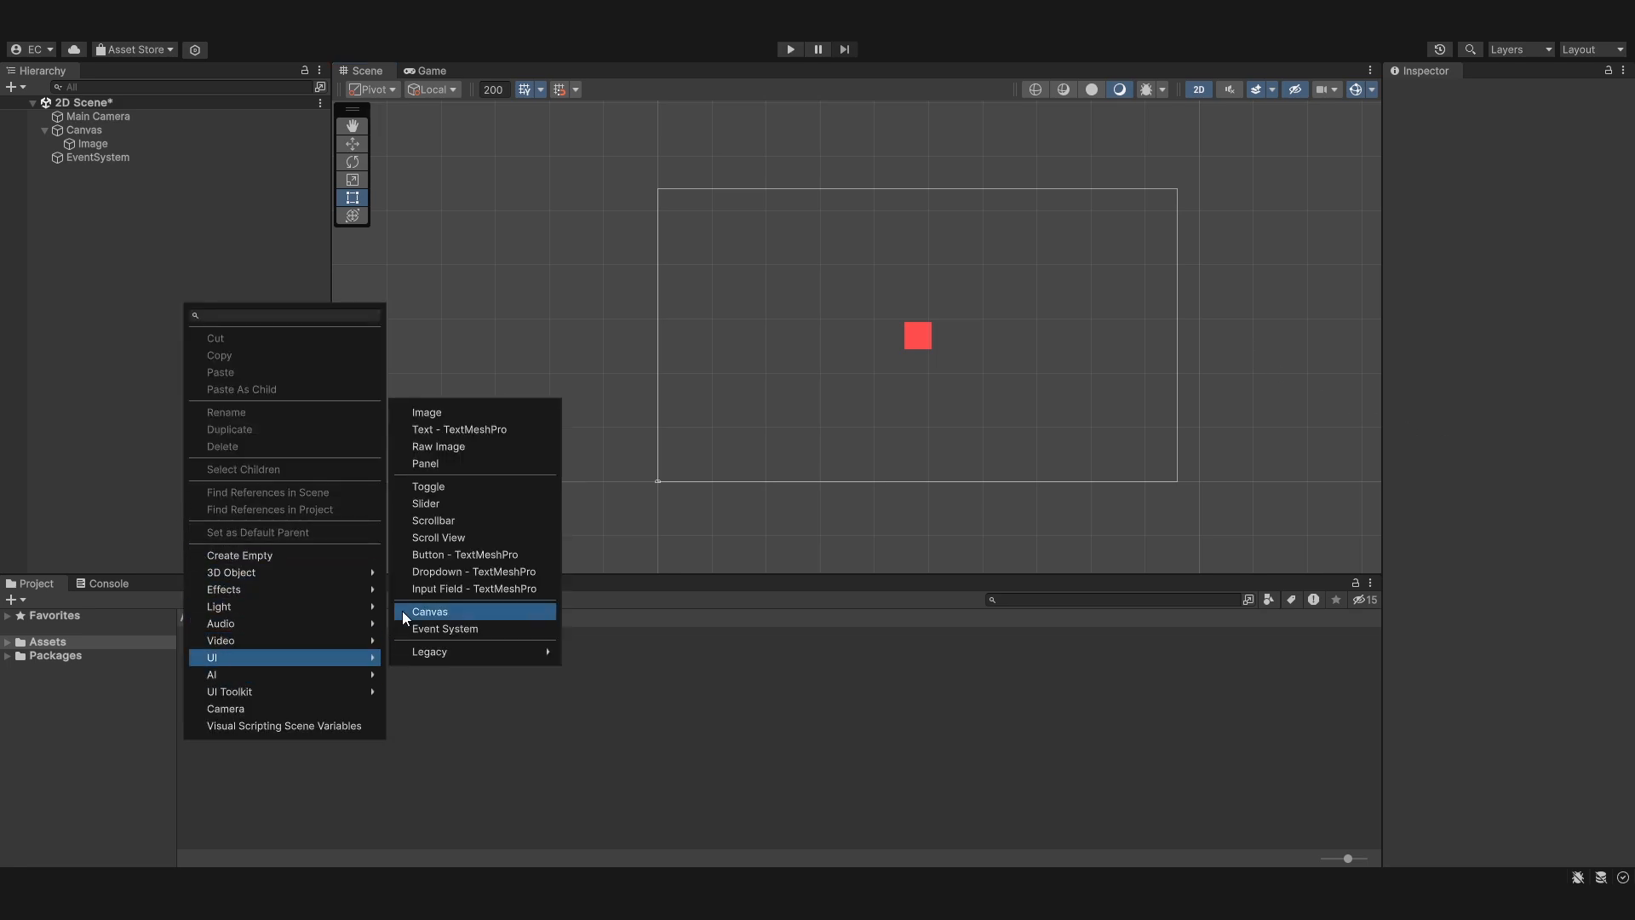
{"action": "left_click", "coordinate": [436, 429]}
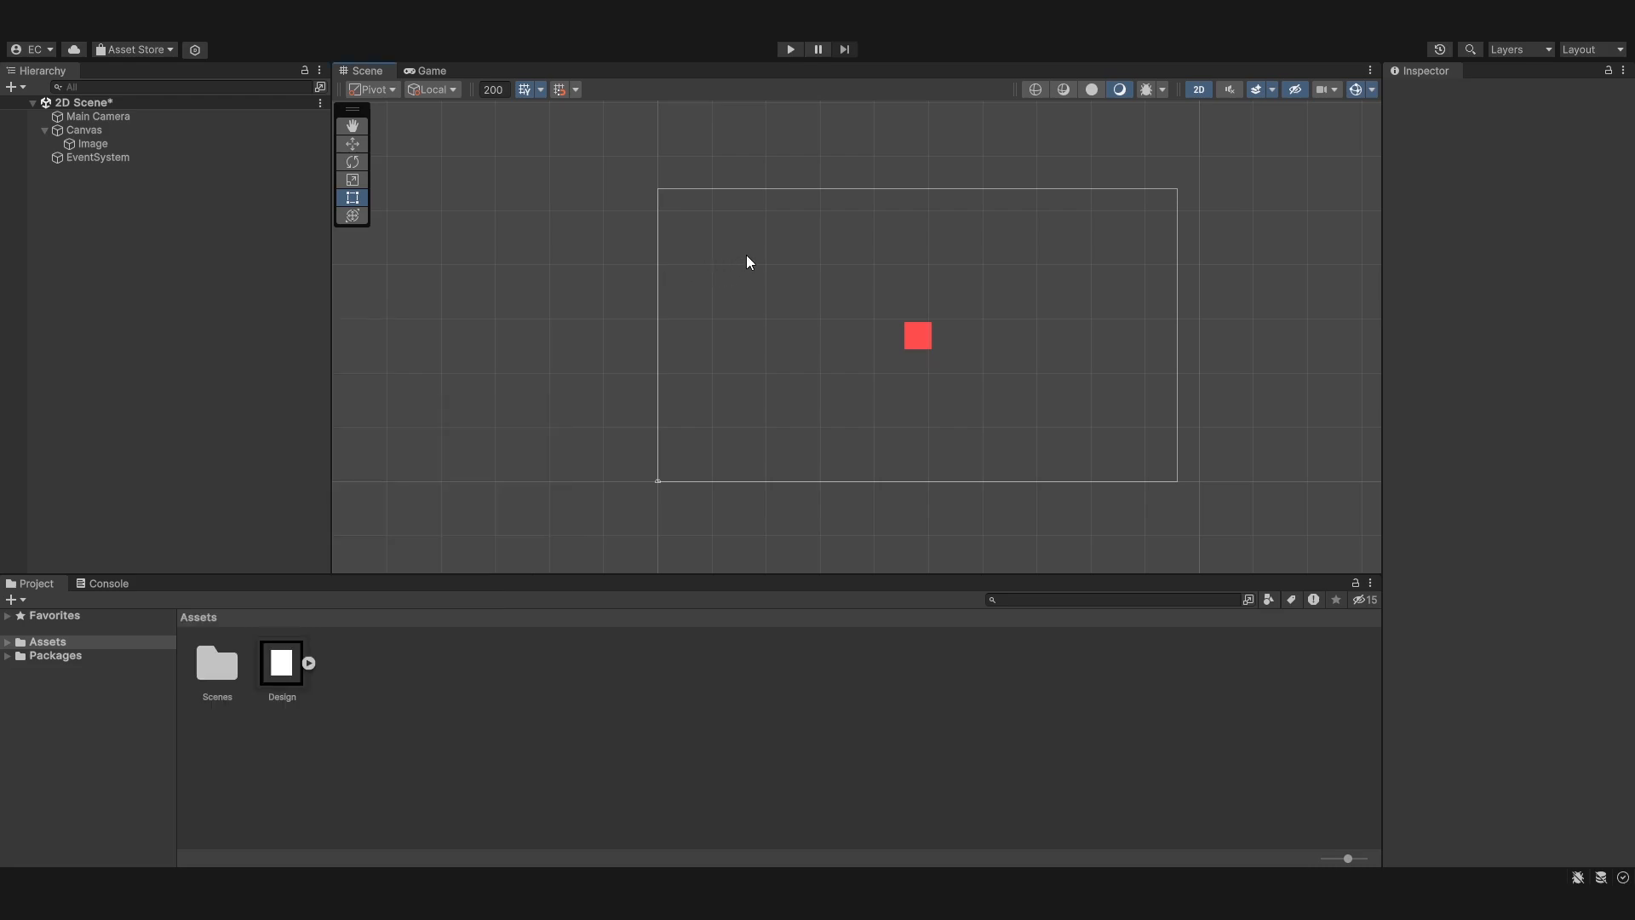